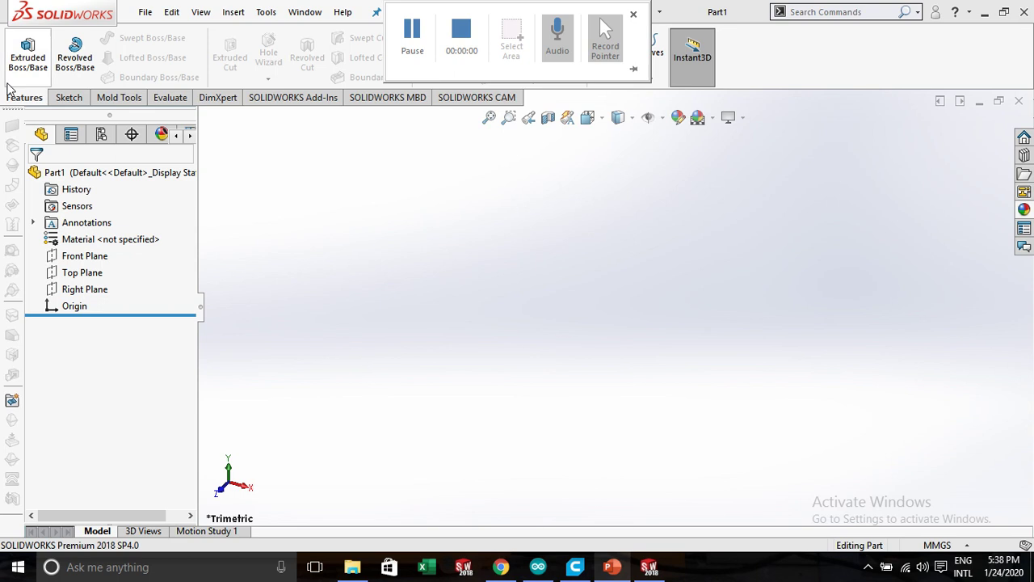
Sketch a corner rectangle on the Front Plane.
click(68, 98)
click(100, 58)
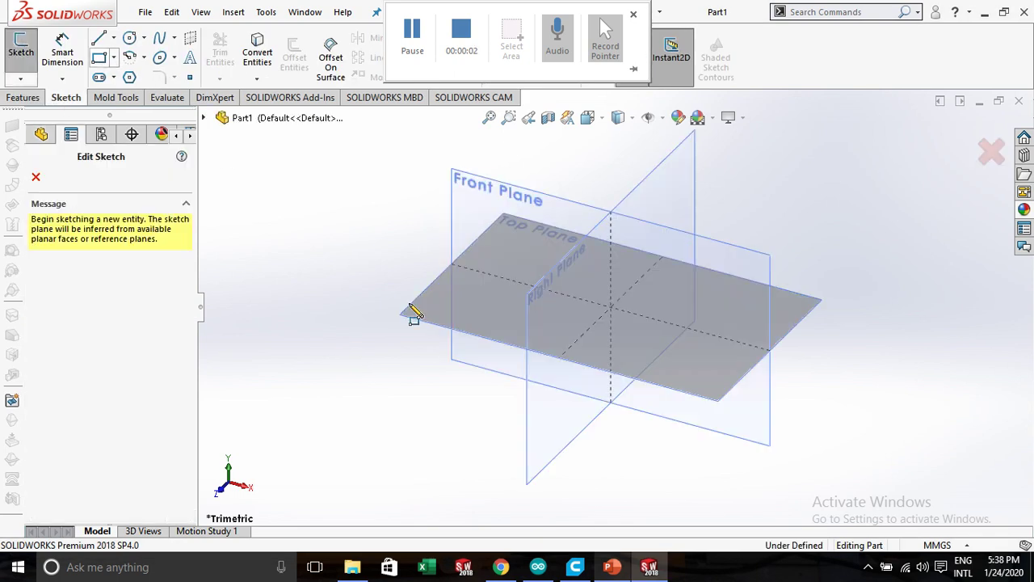
click(520, 295)
click(459, 181)
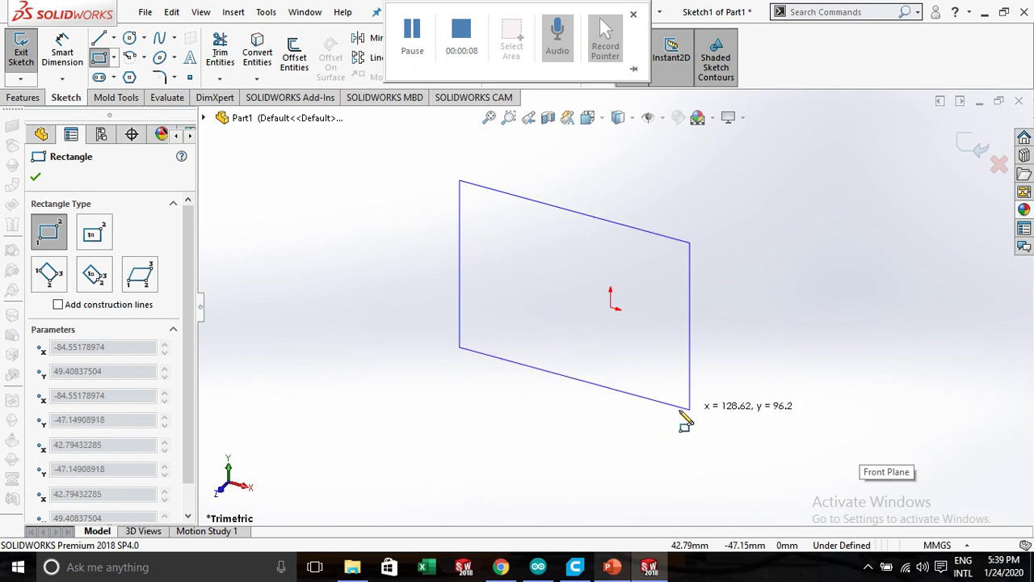
click(623, 392)
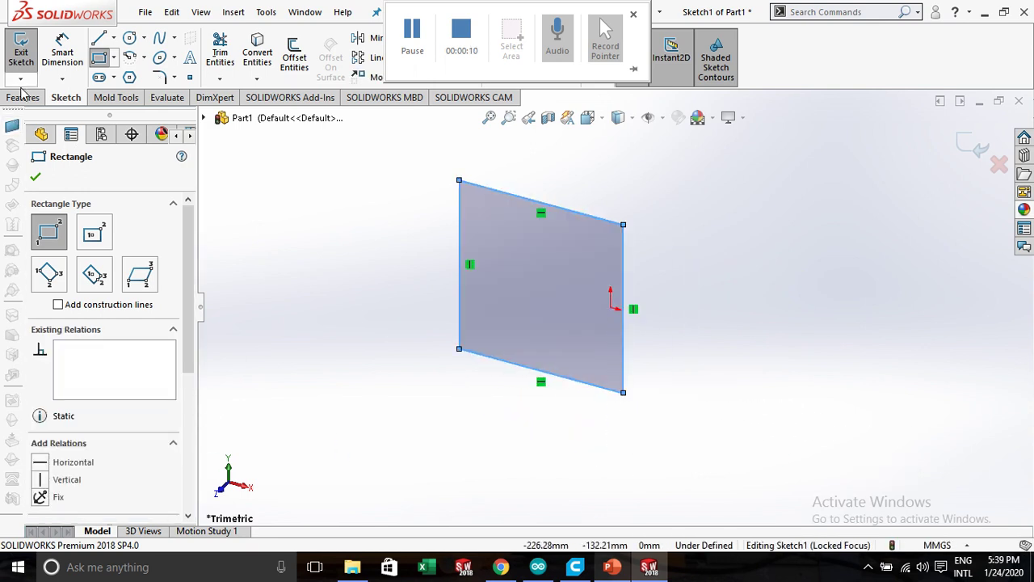
Dimension the rectangle to 100 mm wide and 50 mm tall.
click(62, 50)
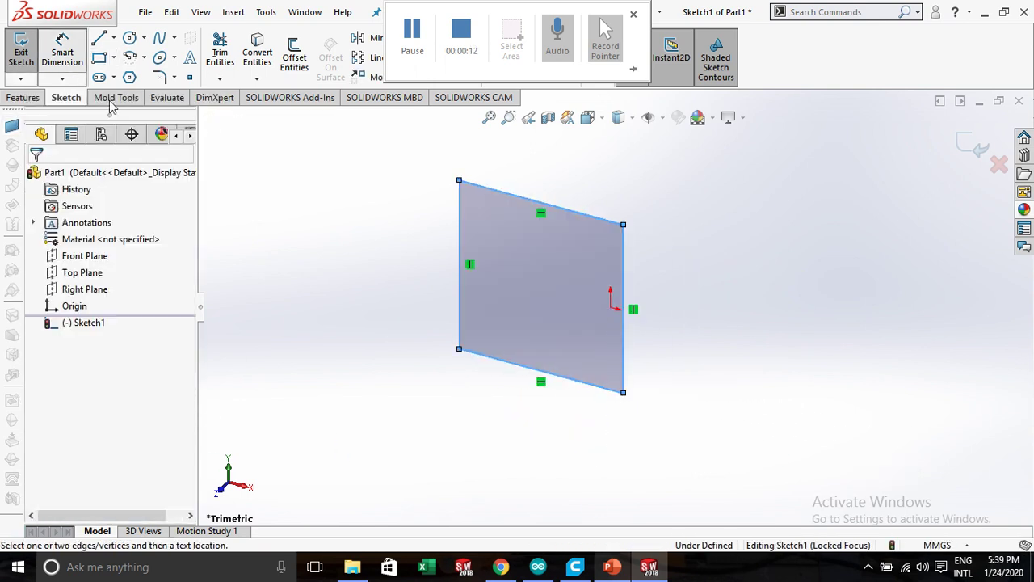
click(494, 196)
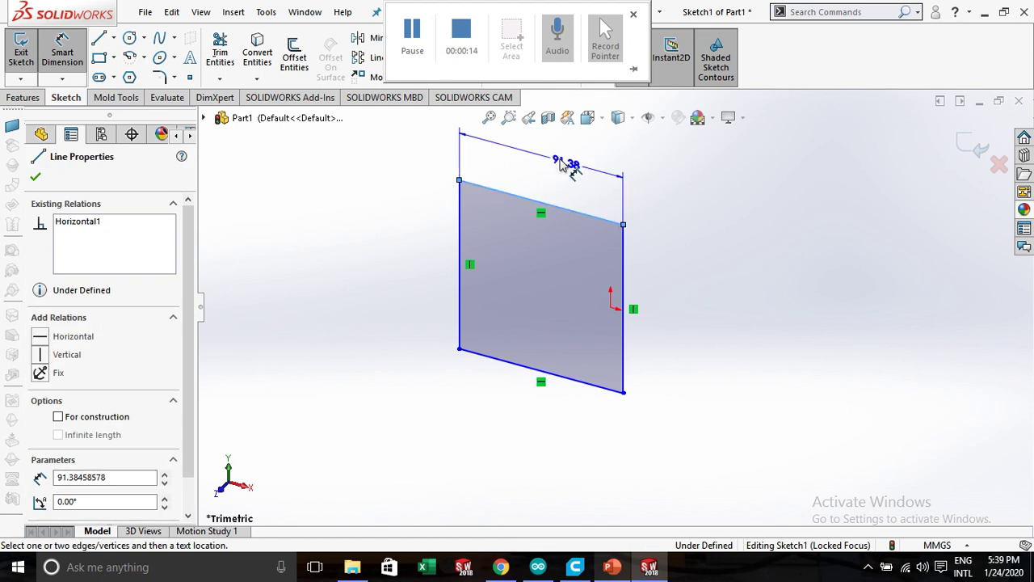
click(554, 157)
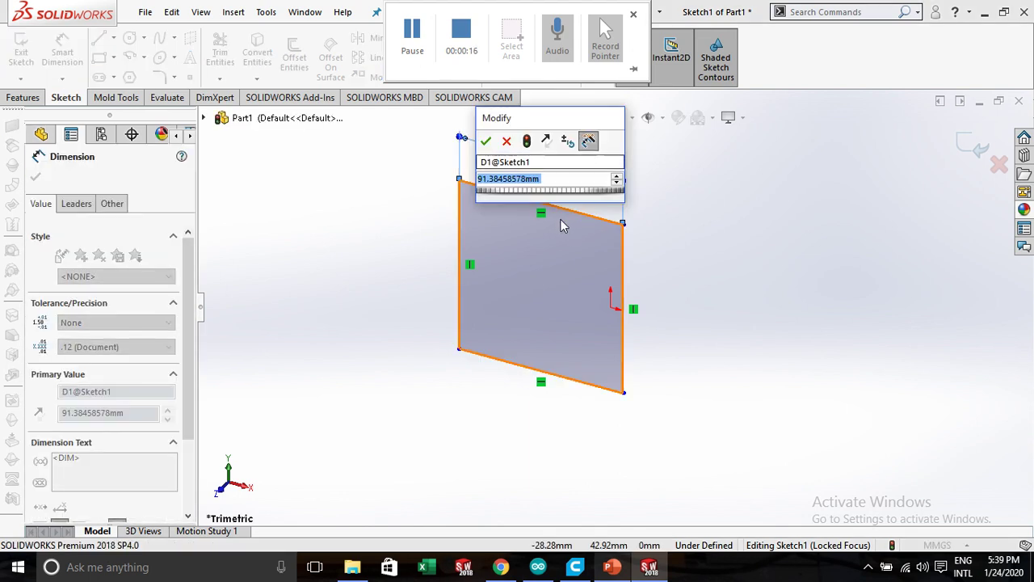
text(100)
key(Return)
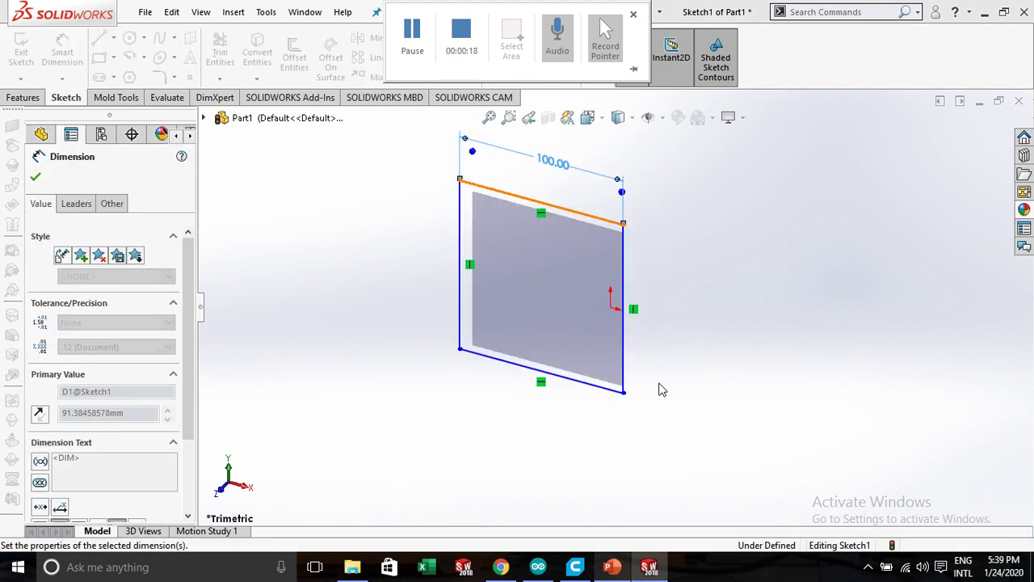
click(623, 290)
click(705, 331)
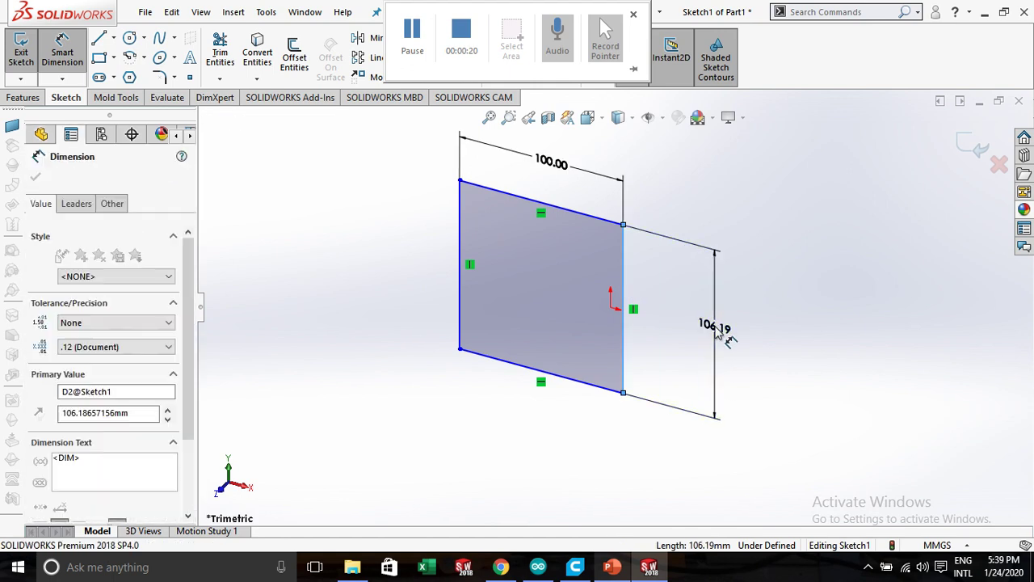
text(50)
key(Return)
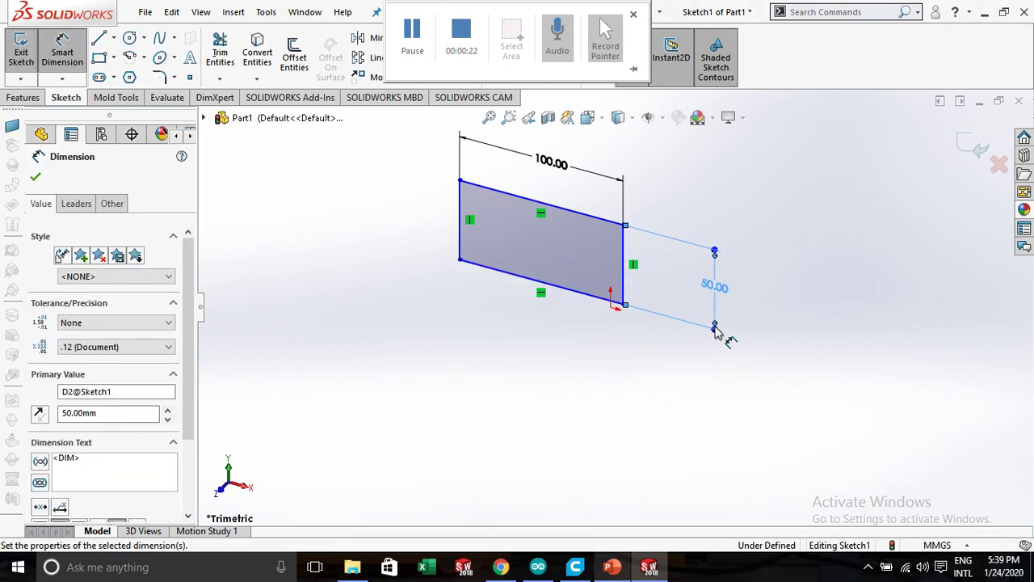
click(35, 177)
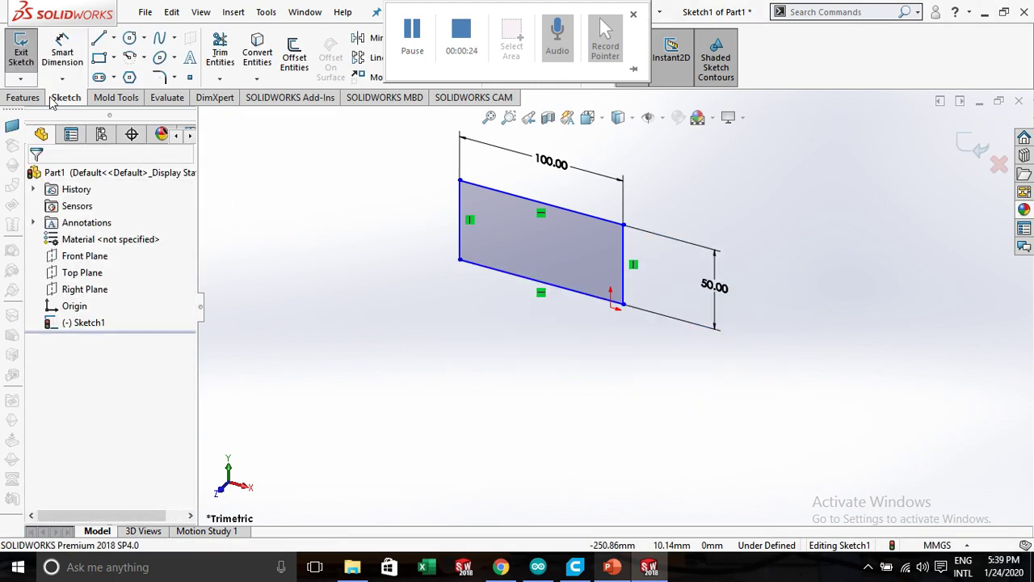
Extrude the rectangle 16 mm into a solid block.
click(22, 97)
click(27, 50)
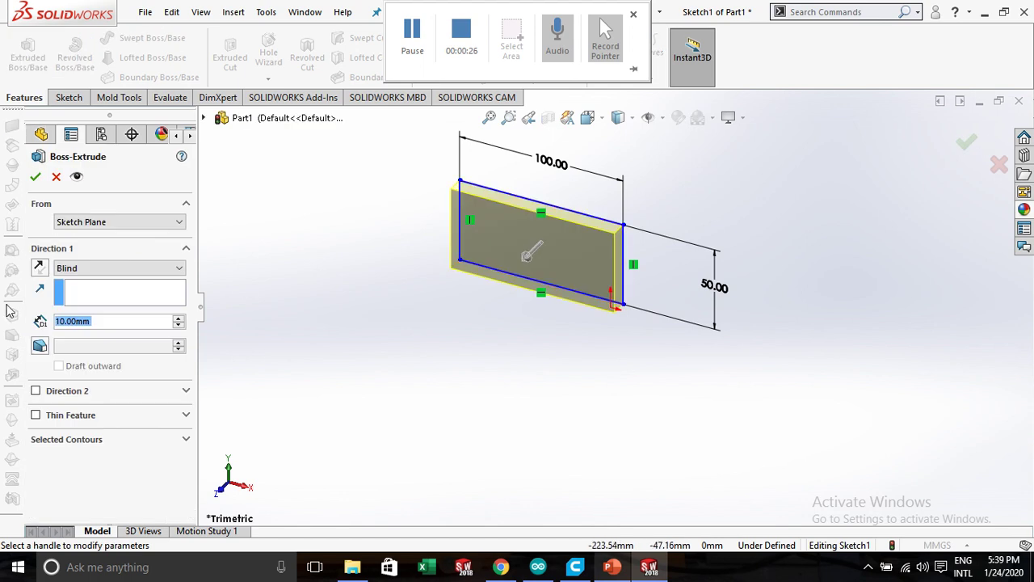
text(16)
key(Return)
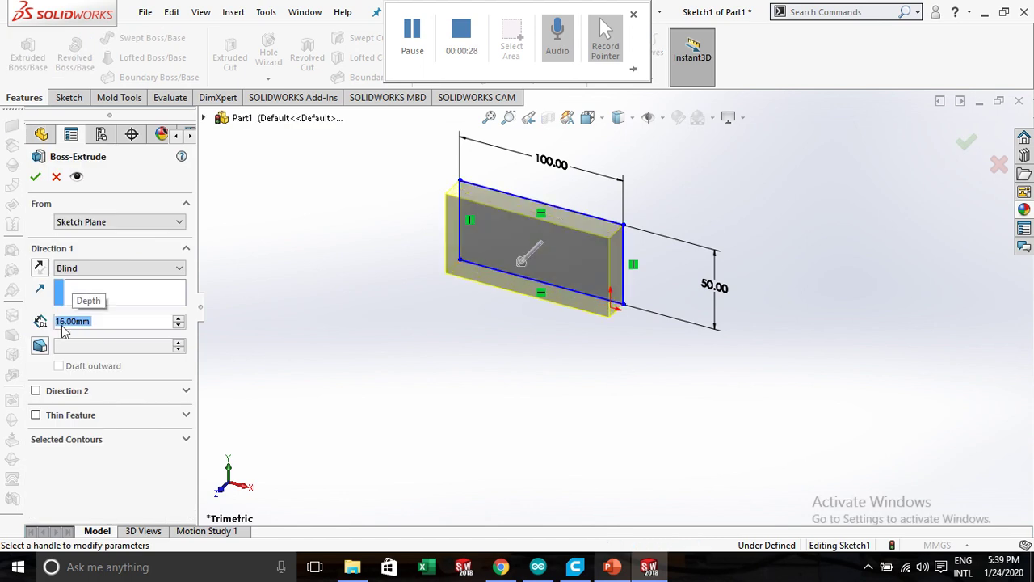
click(35, 177)
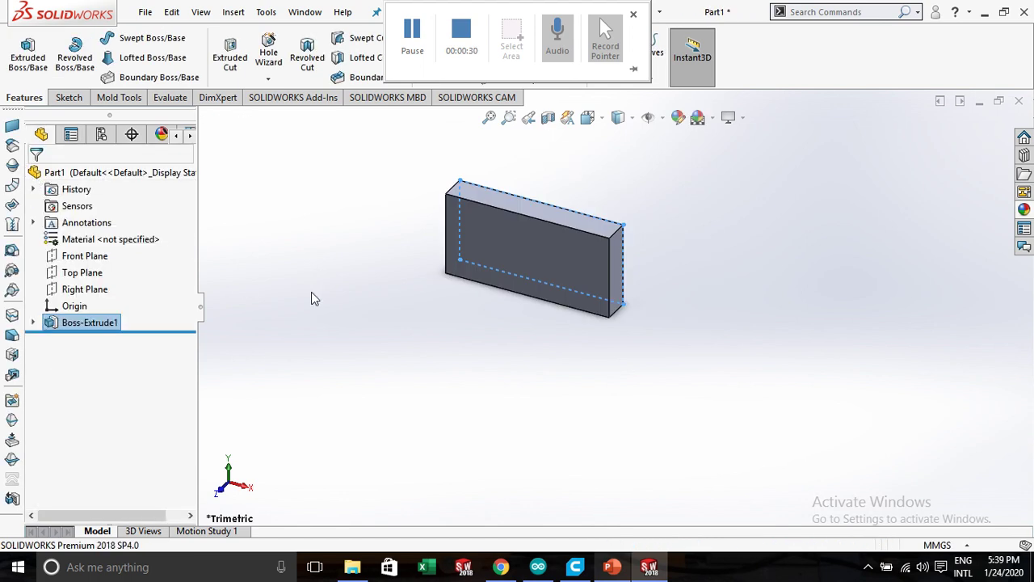
Add sketch text ABC on the block's top face, viewed straight on.
middle_drag(473, 215, 531, 231)
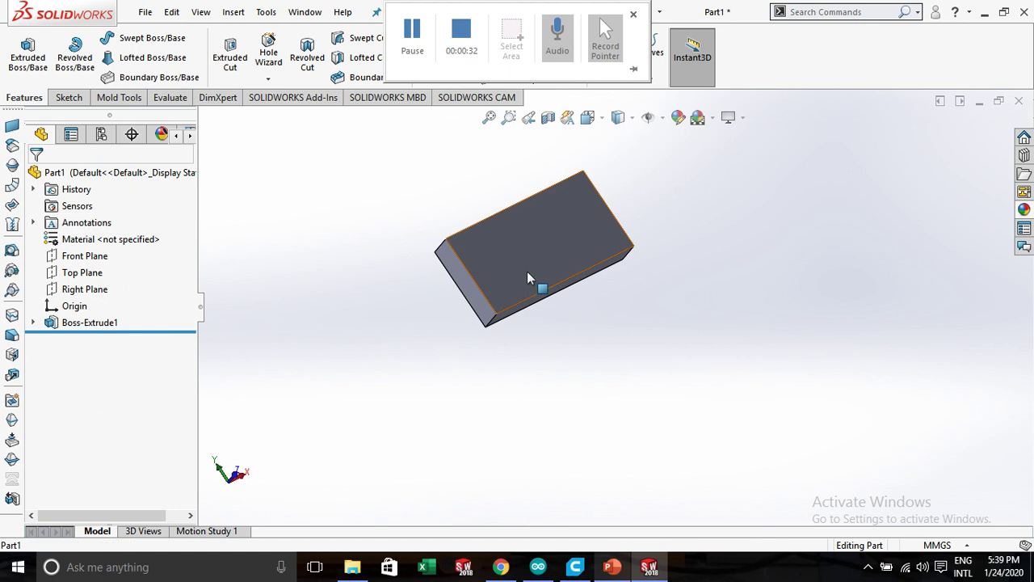
click(527, 270)
click(69, 97)
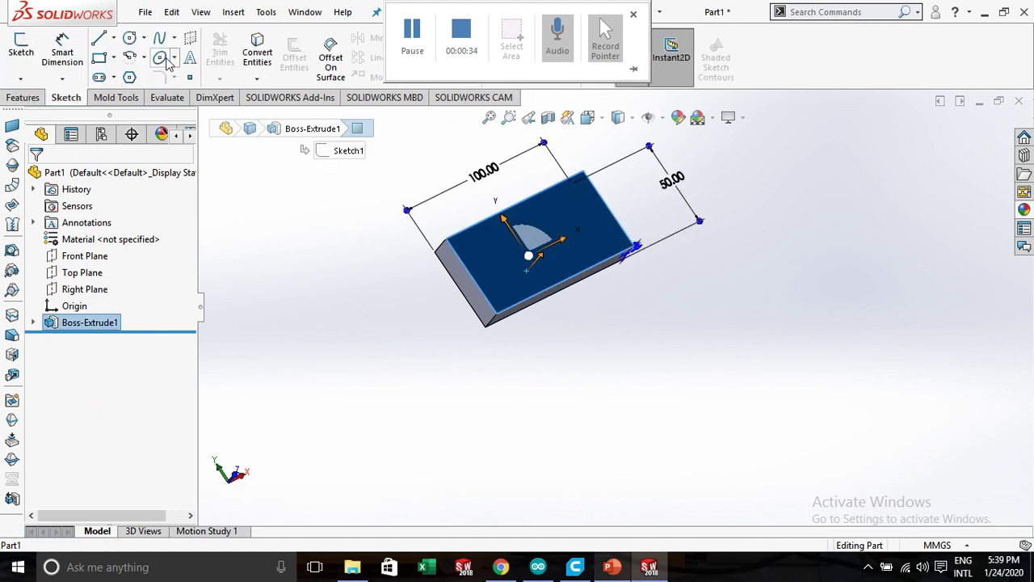
click(190, 57)
click(57, 293)
text(ABC)
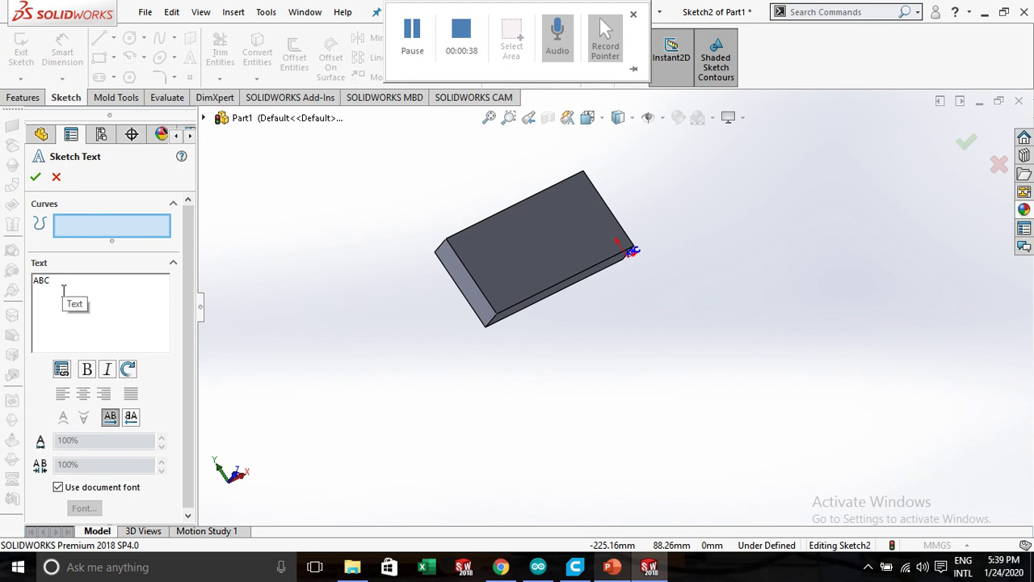
scroll(628, 267, down, 3)
scroll(630, 275, down, 2)
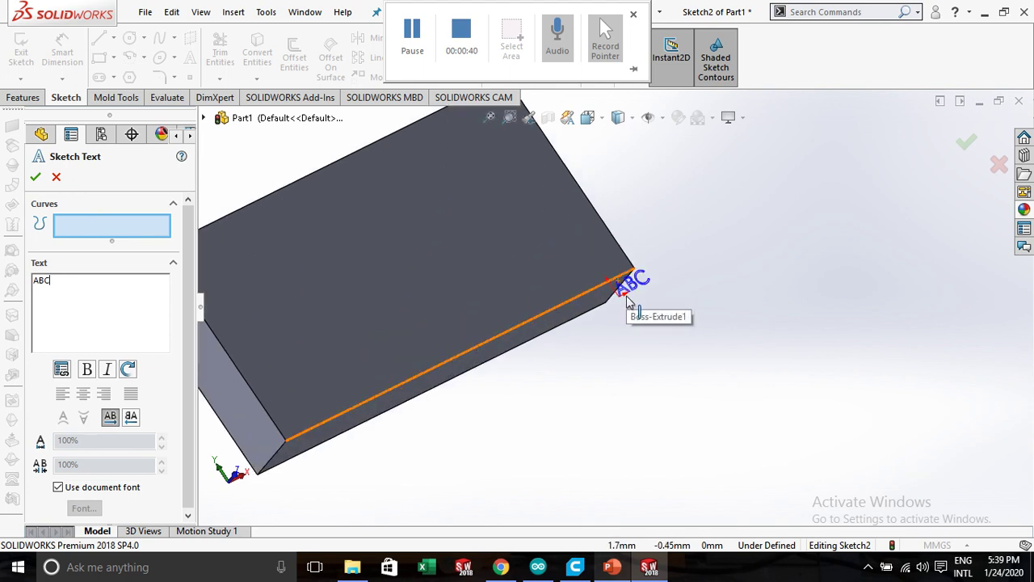
scroll(631, 301, up, 3)
click(428, 351)
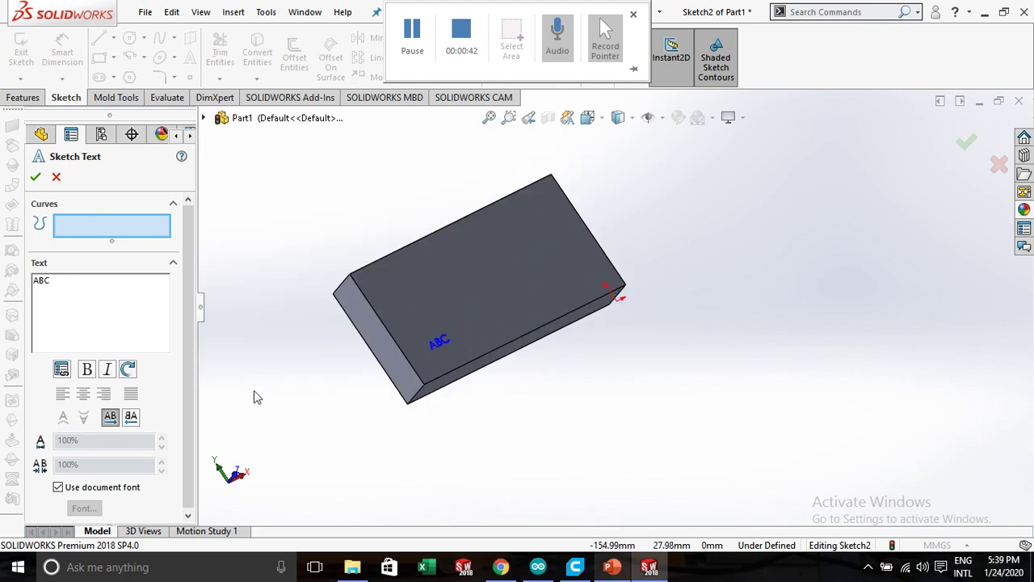
click(588, 117)
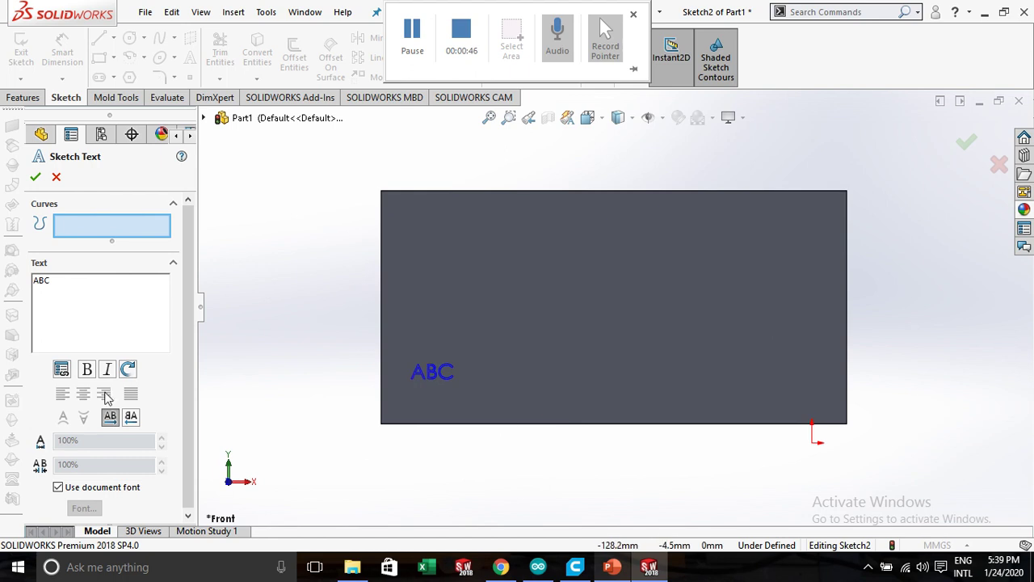
Make the ABC text bold, height 30, 110% width, then position and accept it.
click(86, 369)
click(58, 487)
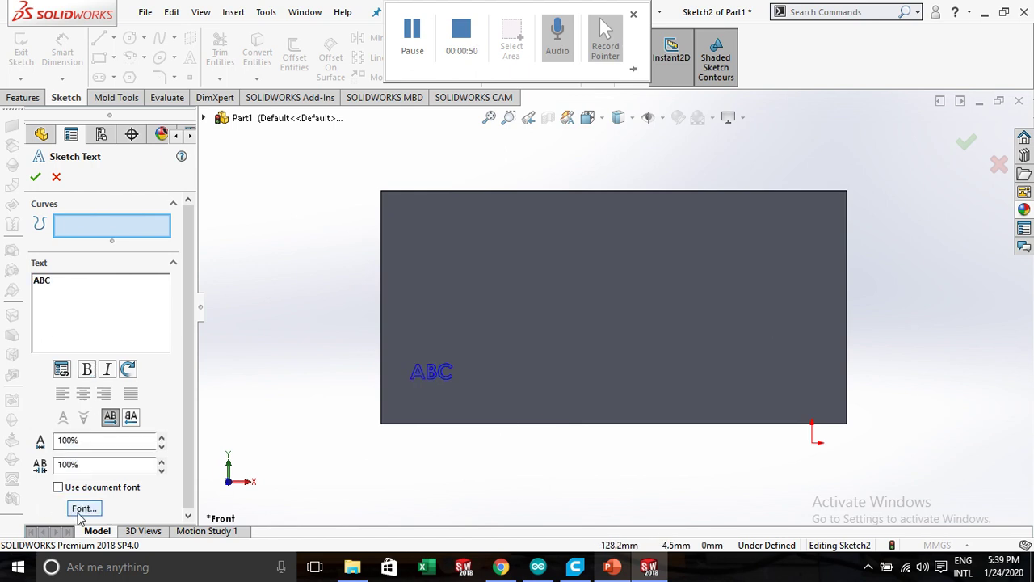
click(84, 507)
drag(629, 213, 578, 214)
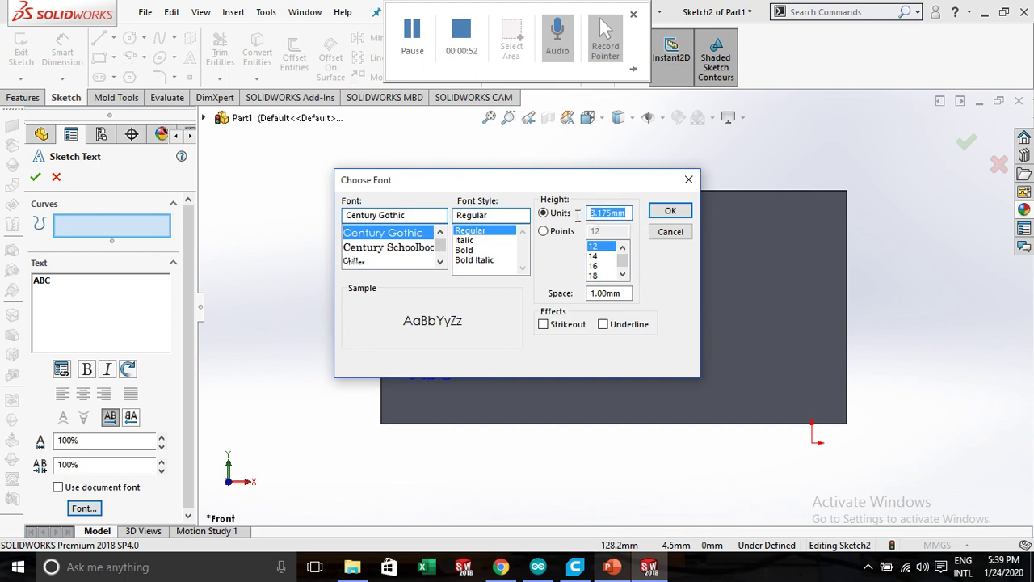
text(30)
key(Return)
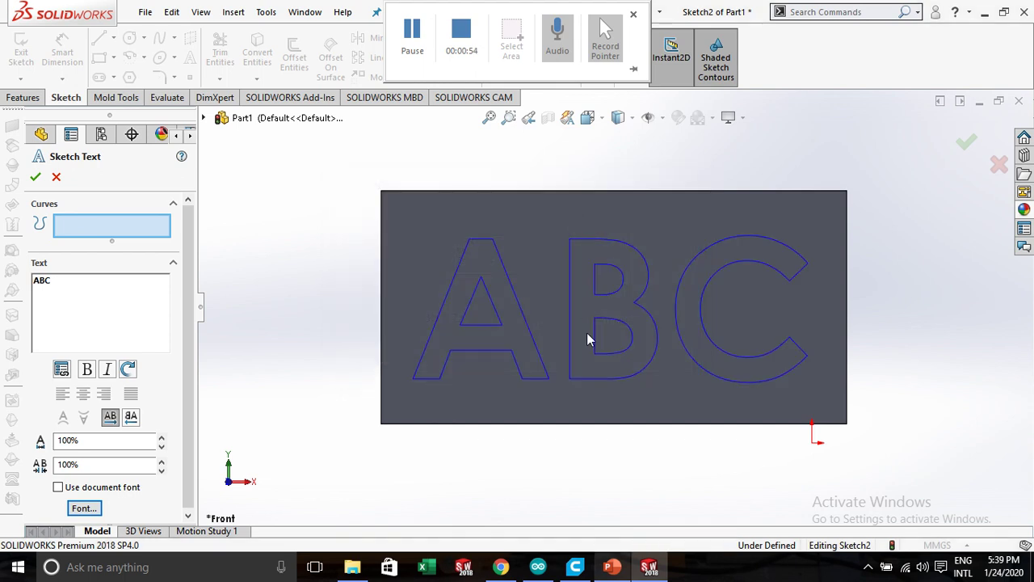
click(162, 438)
click(395, 387)
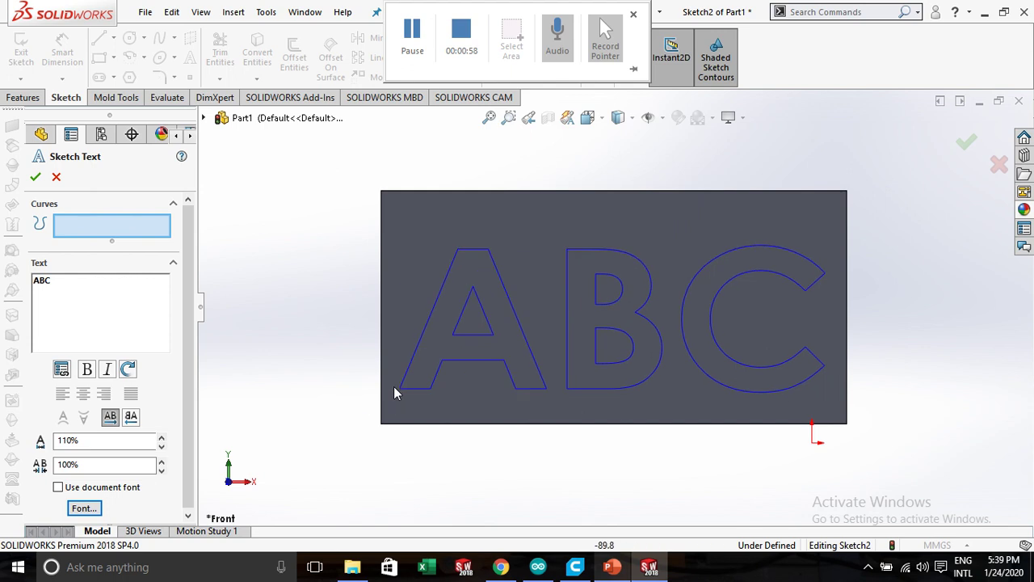
click(34, 177)
mouse_move(222, 325)
middle_down()
mouse_move(264, 289)
mouse_move(295, 283)
middle_up()
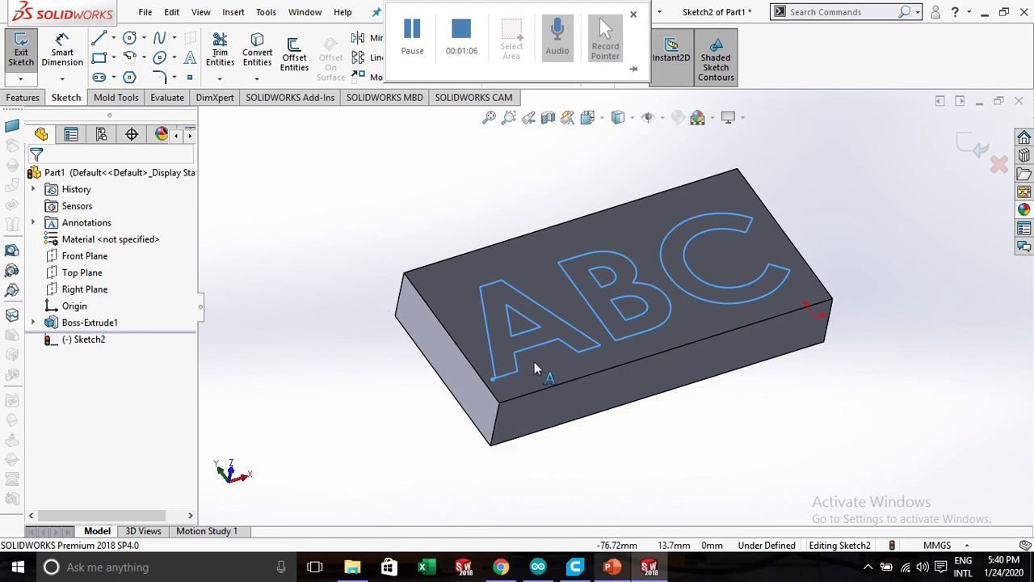
Zoom and orbit around the block to inspect the ABC letter outlines.
scroll(540, 364, down, 3)
scroll(543, 369, down, 2)
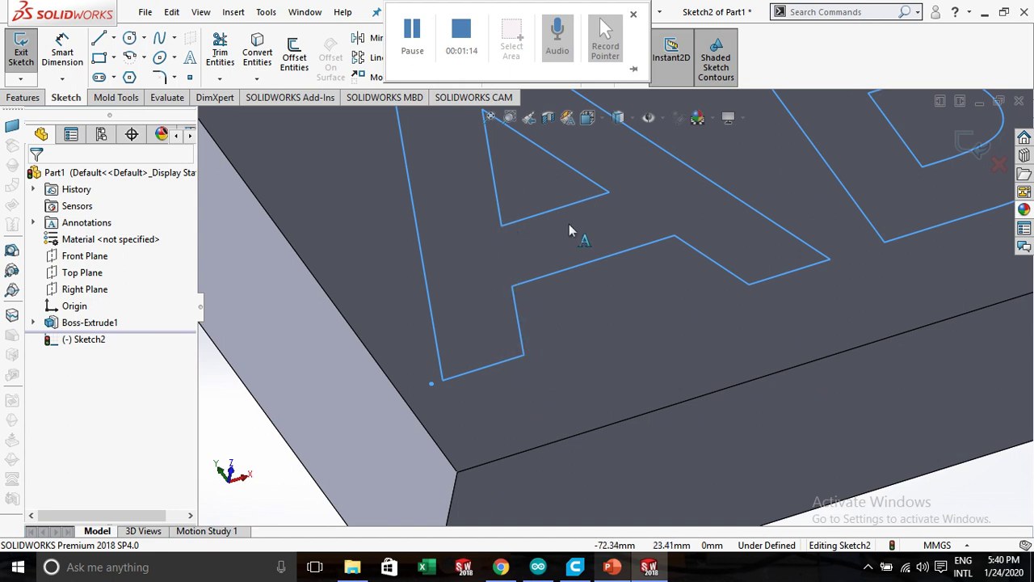
scroll(570, 231, up, 3)
scroll(485, 158, down, 2)
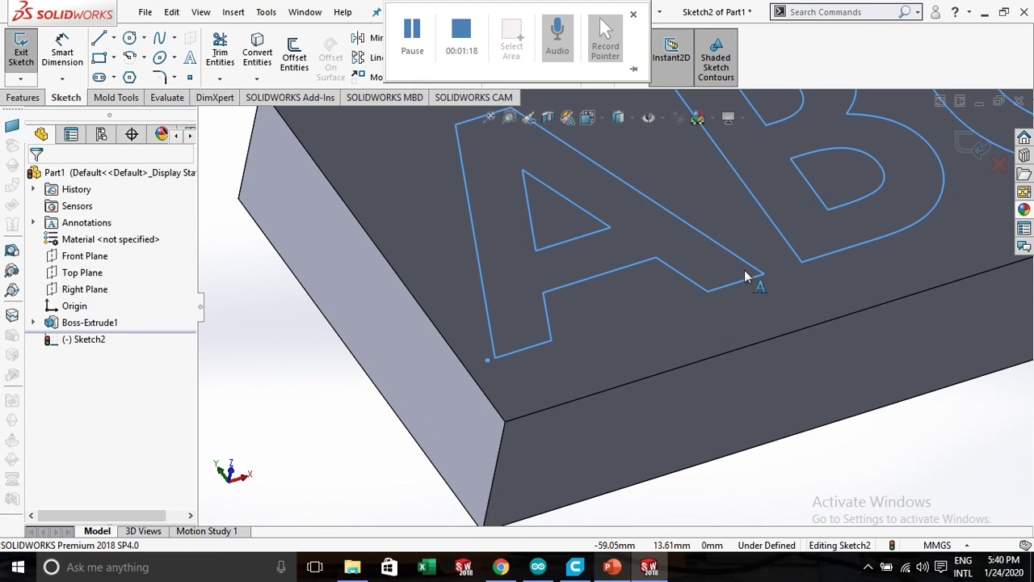
scroll(739, 283, up, 3)
scroll(723, 358, up, 2)
scroll(752, 274, down, 2)
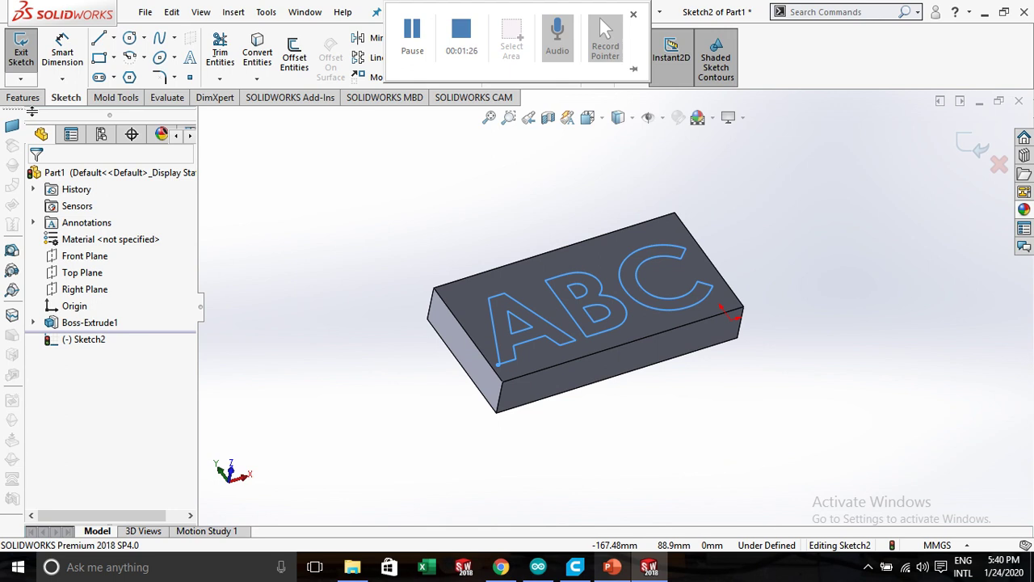
mouse_move(330, 238)
middle_down()
mouse_move(354, 268)
mouse_move(345, 257)
middle_up()
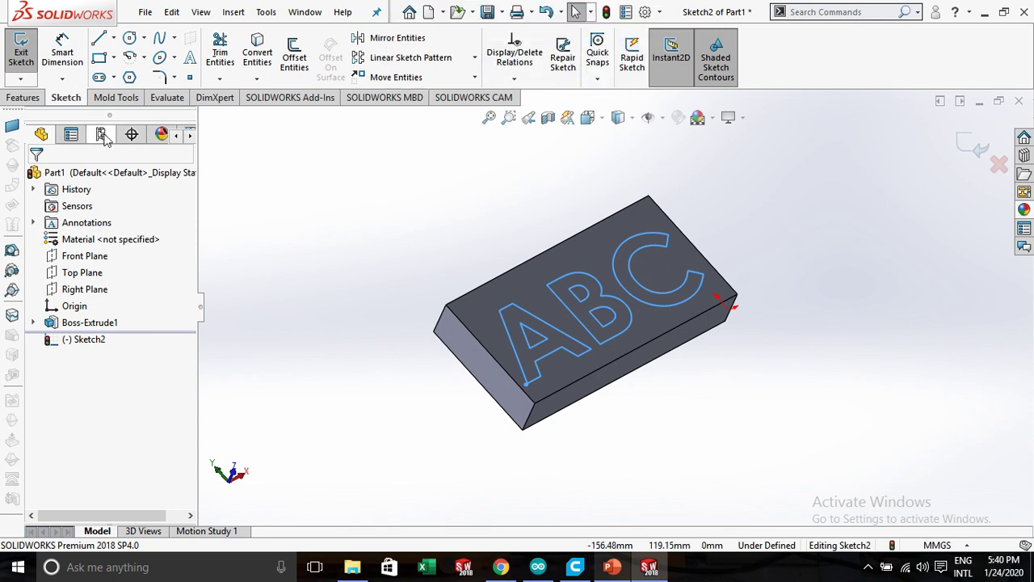
Cut-extrude the ABC sketch 4 mm blind into the block's top face.
click(22, 97)
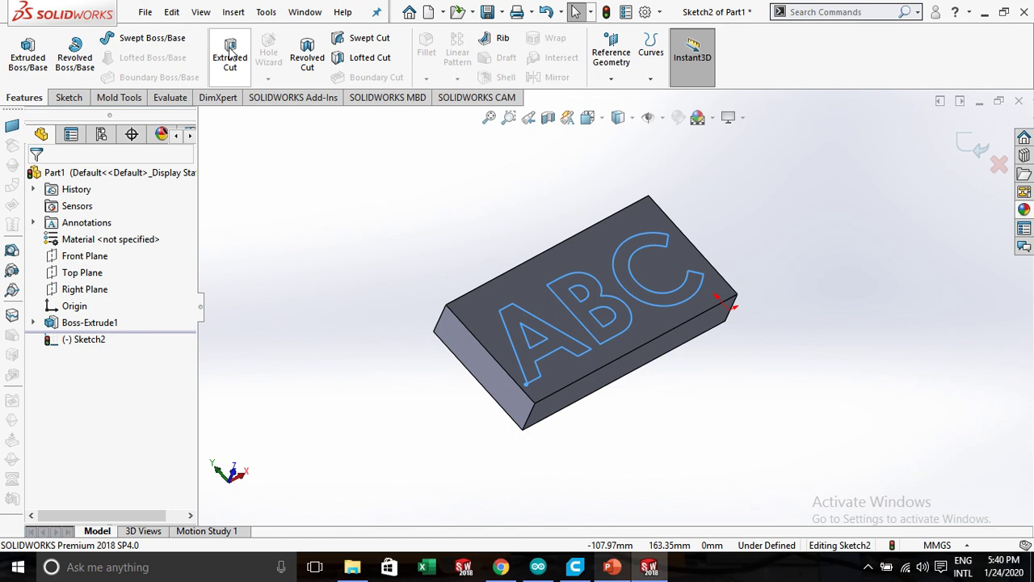
click(230, 57)
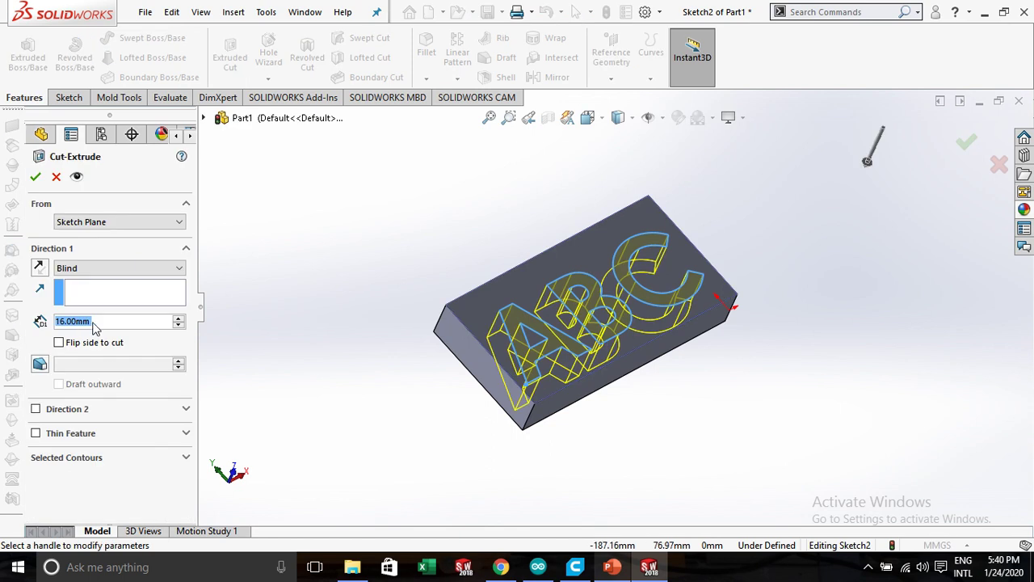
text(4)
key(Return)
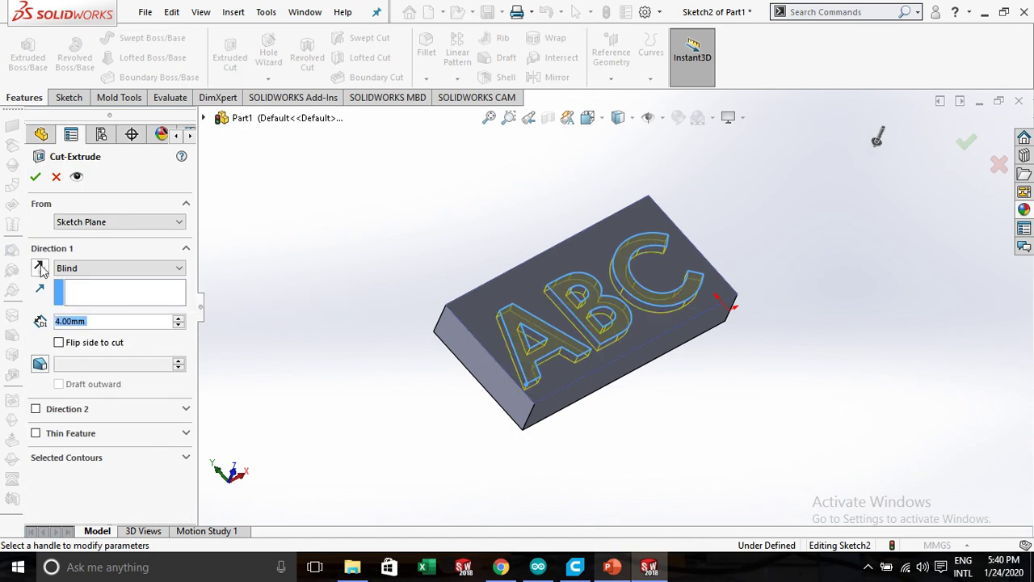
click(35, 180)
mouse_move(716, 434)
middle_down()
mouse_move(723, 347)
mouse_move(714, 420)
mouse_move(744, 295)
mouse_move(709, 397)
mouse_move(738, 429)
mouse_move(731, 418)
middle_up()
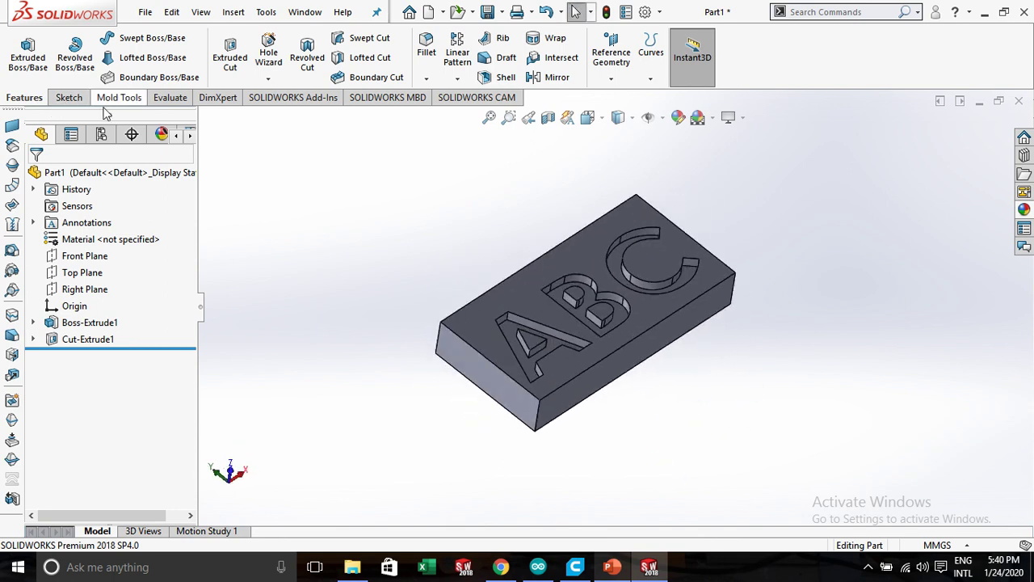
Define the machine with the empty metric tool crib and add the 6MM CRB 4FL 19 cutter.
click(460, 98)
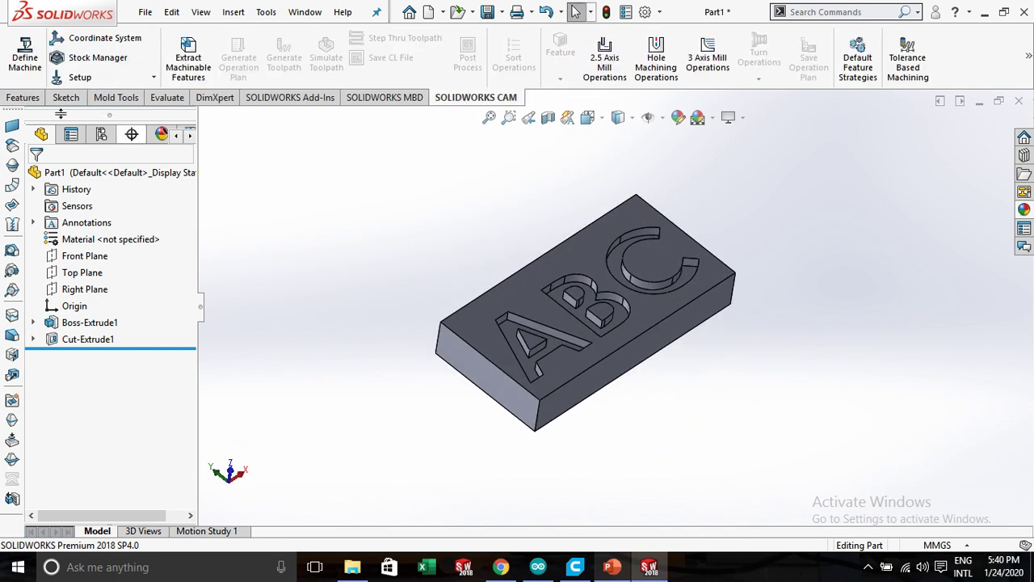
click(24, 58)
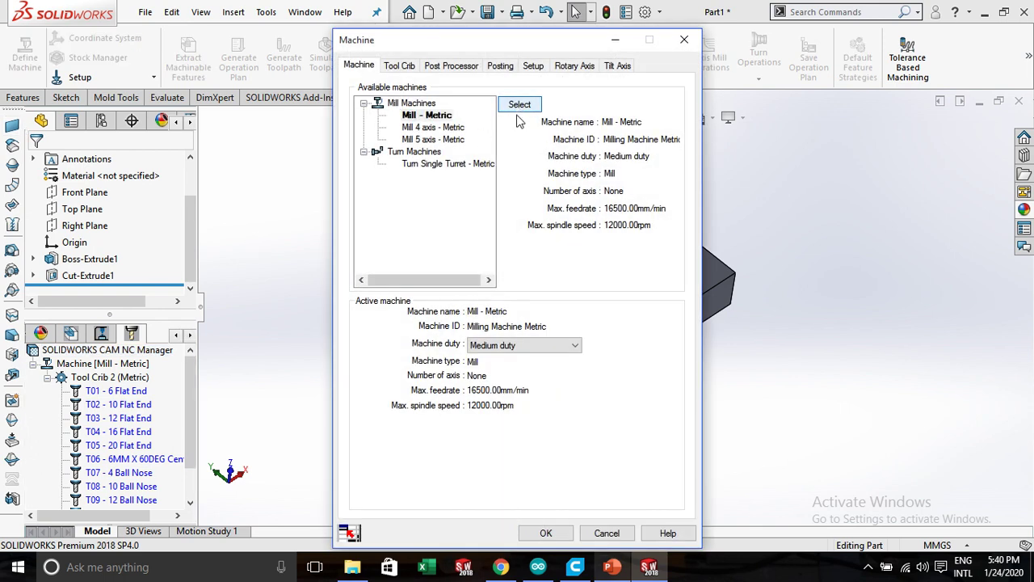
click(407, 66)
click(452, 402)
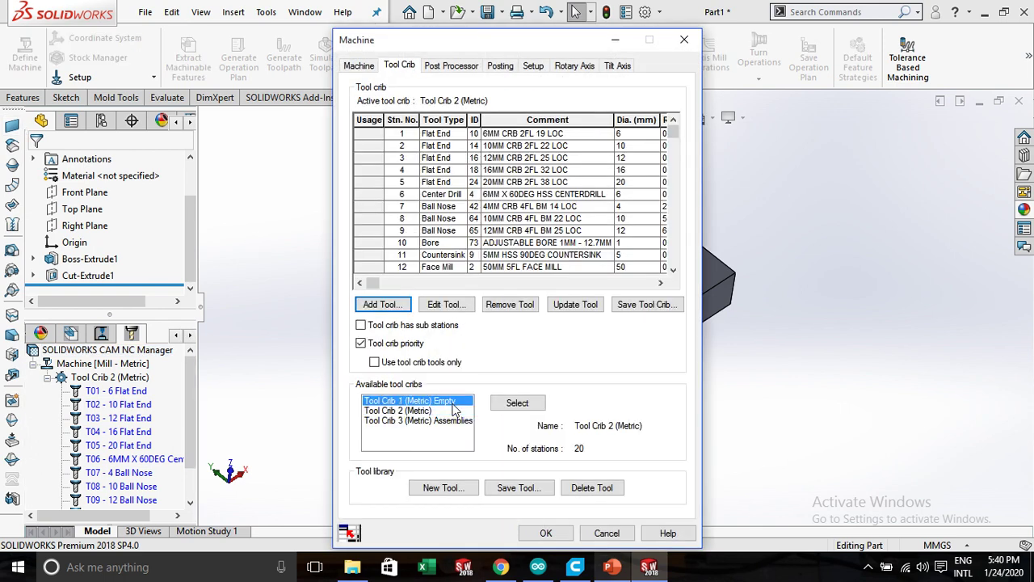
click(514, 404)
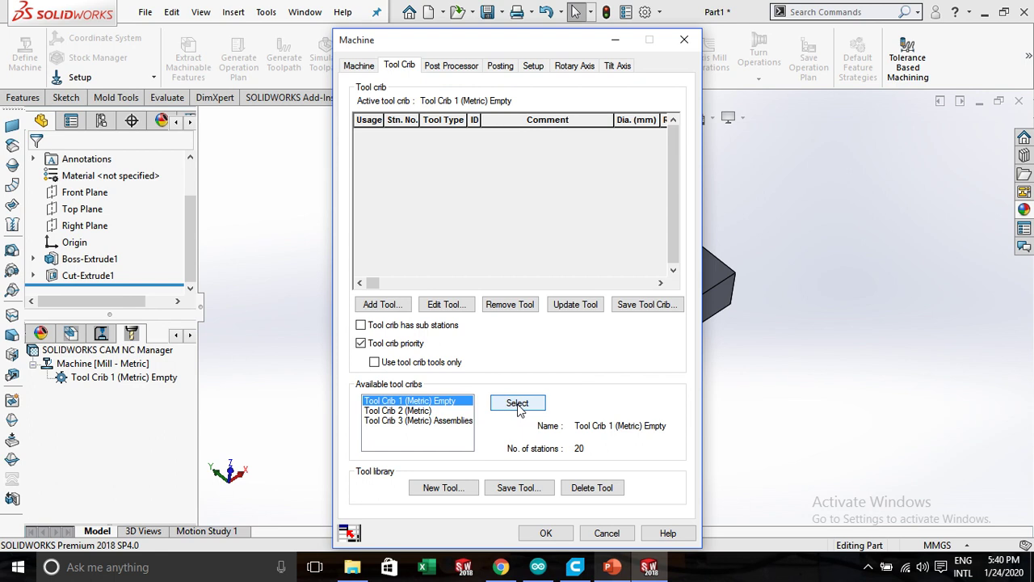
click(386, 307)
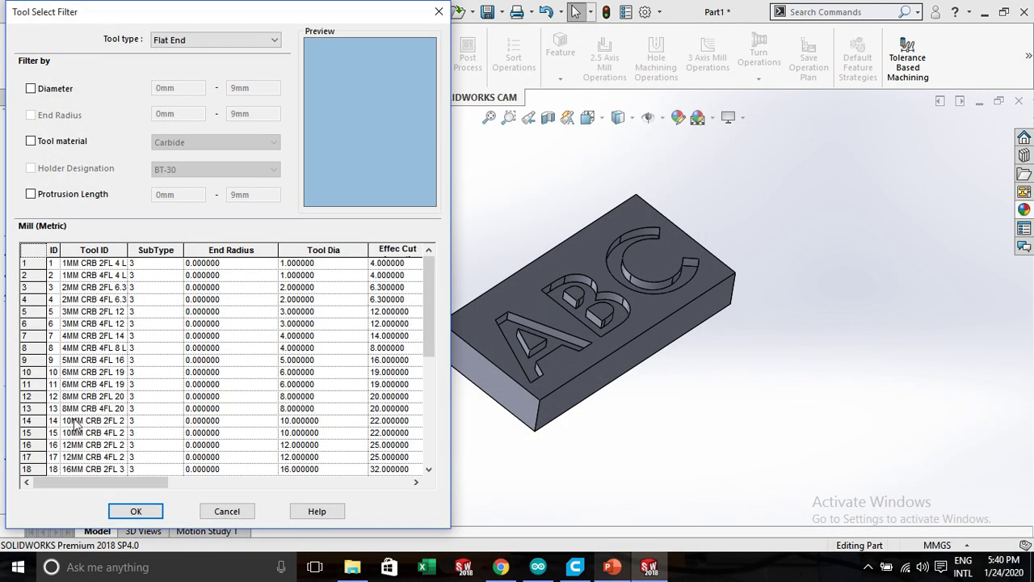
click(80, 398)
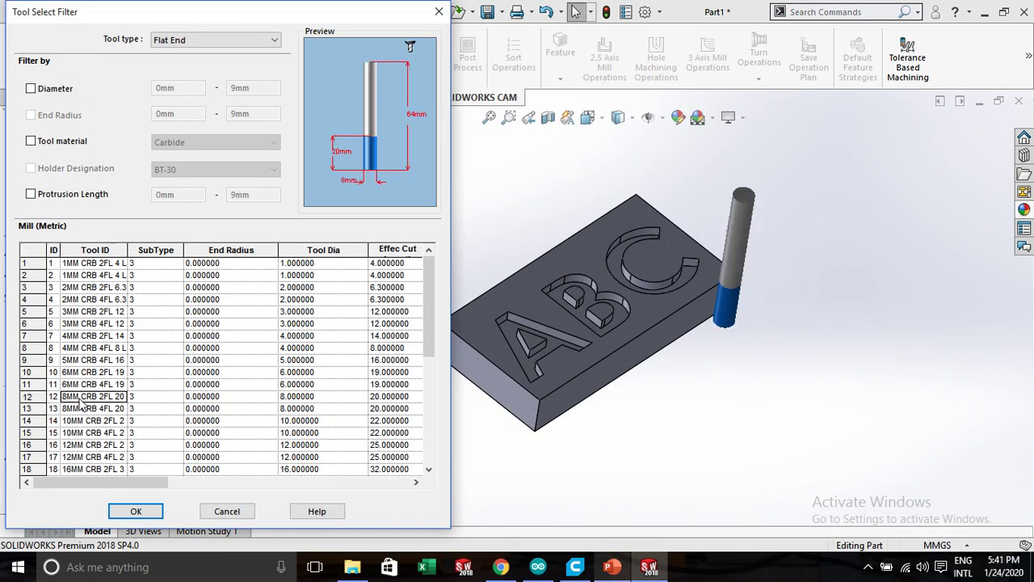
click(73, 384)
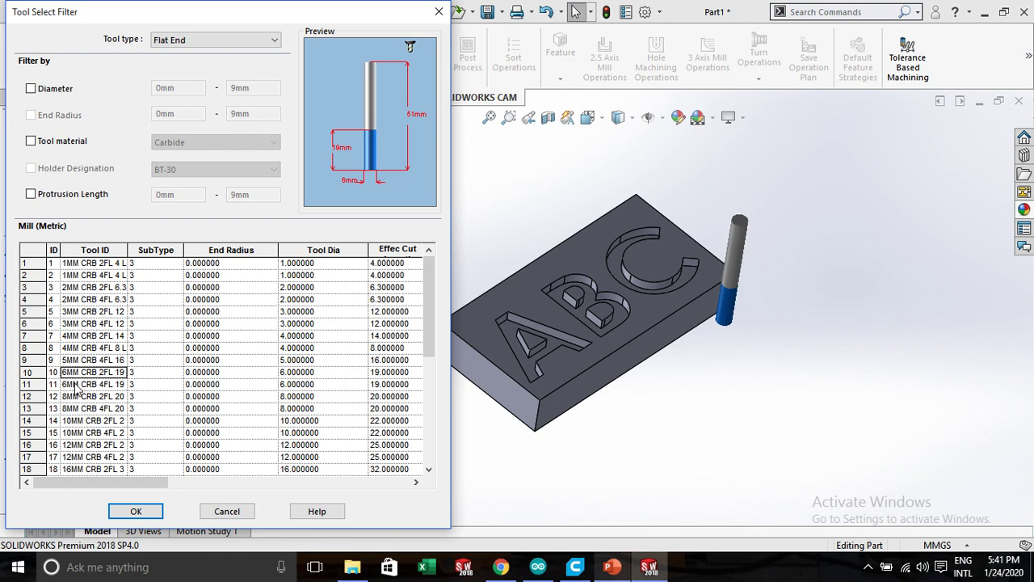
click(136, 510)
Edit the new 6 mm tool to a 39 mm shoulder length.
click(435, 138)
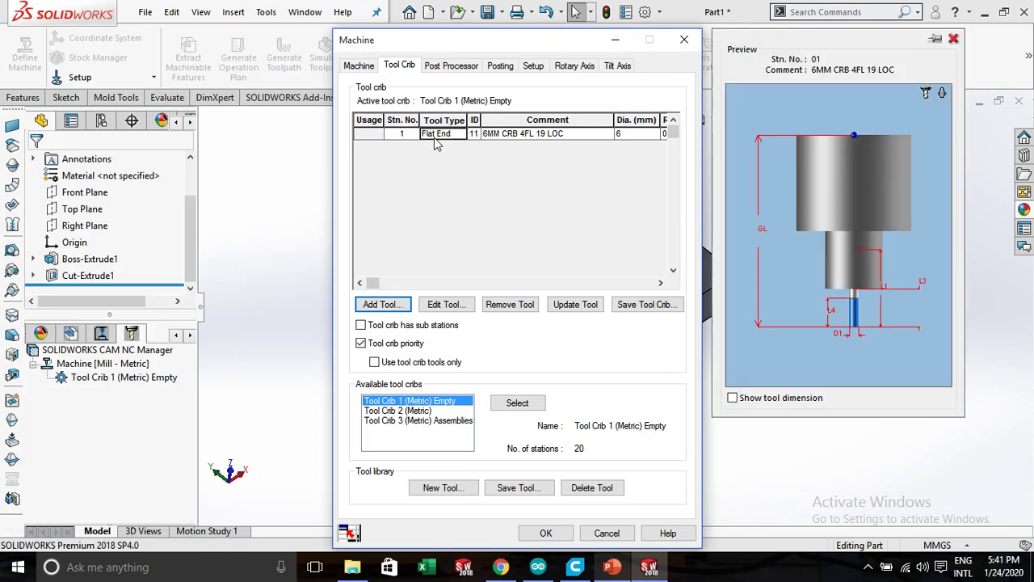
click(442, 304)
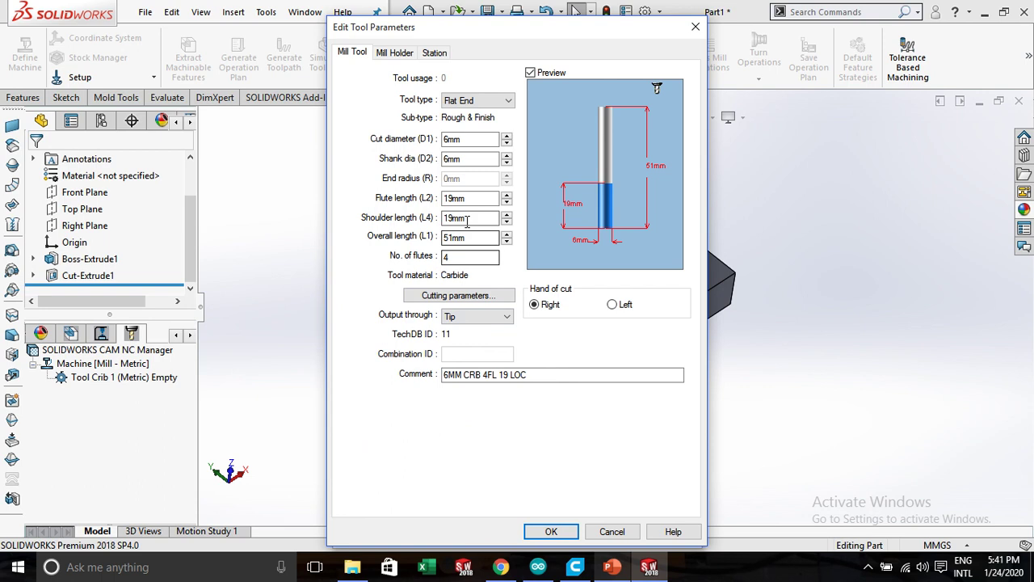
click(507, 215)
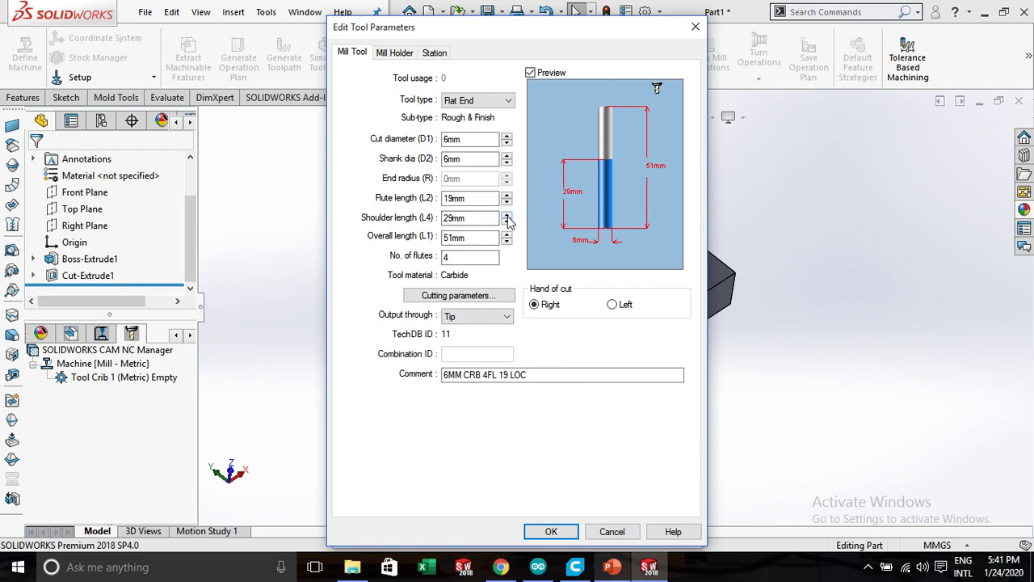
click(507, 215)
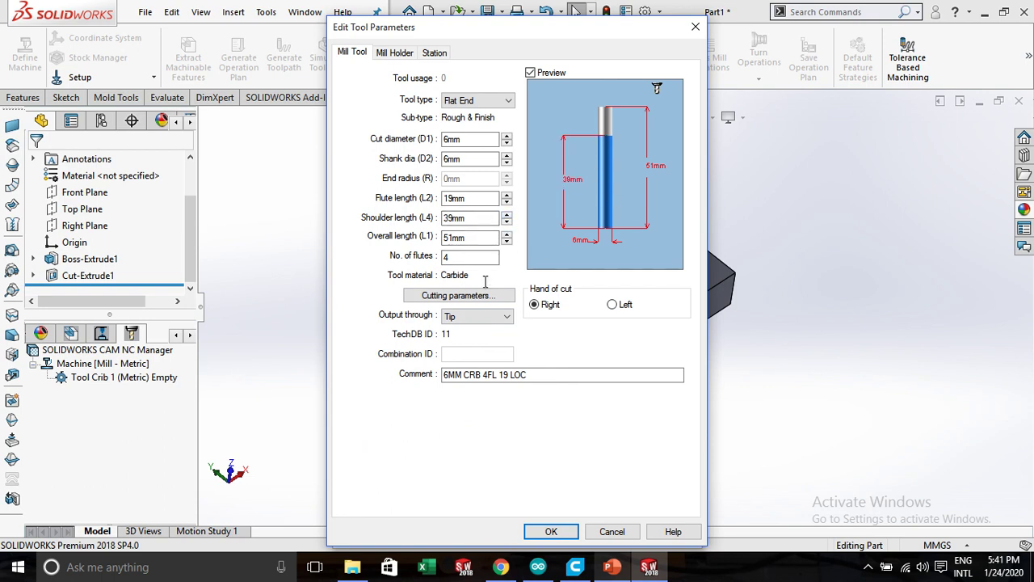
drag(469, 257, 437, 263)
click(546, 533)
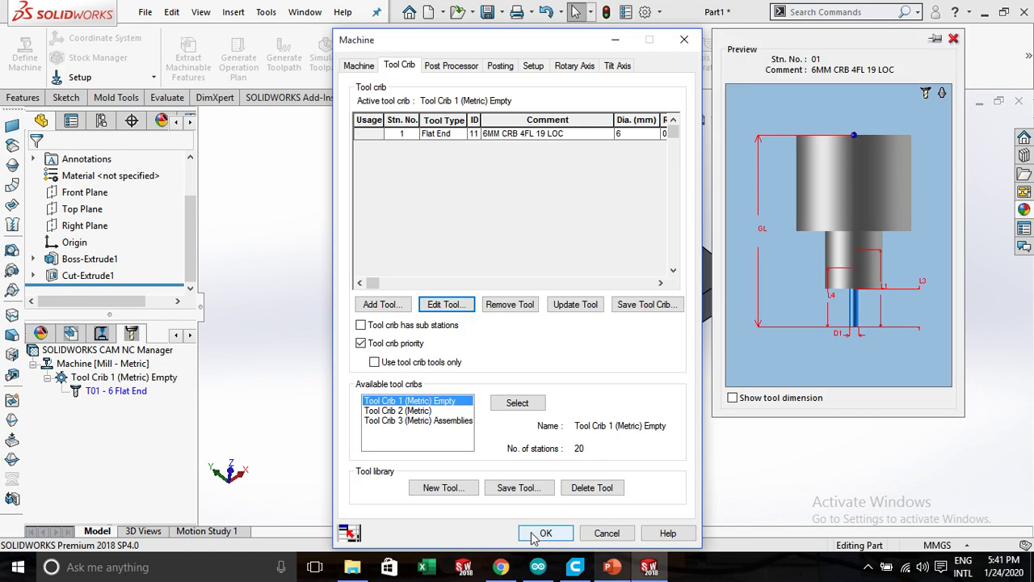
Review the post processor and tool crib, then accept the Mill - Metric machine.
click(441, 68)
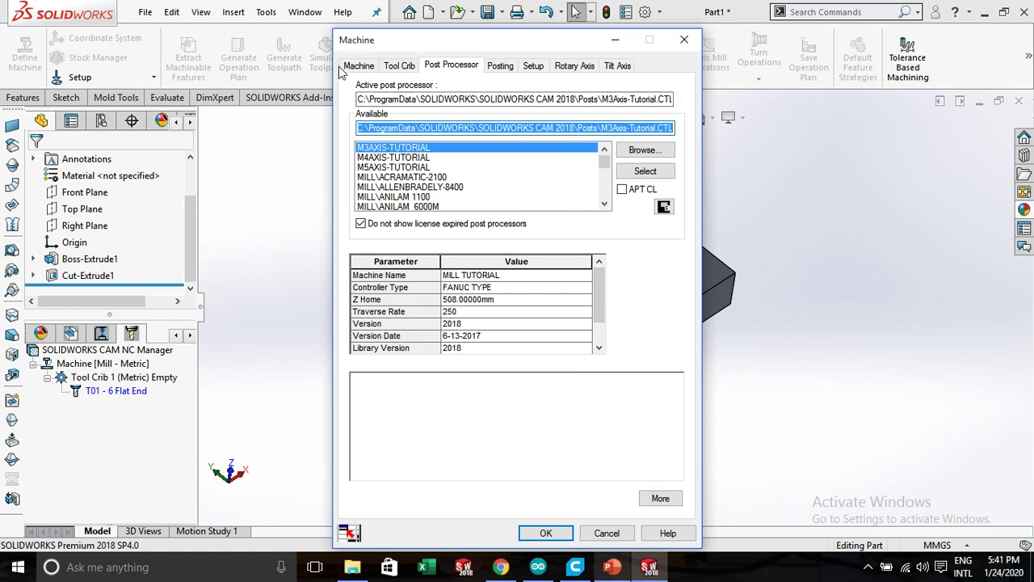
click(366, 69)
click(400, 68)
click(361, 68)
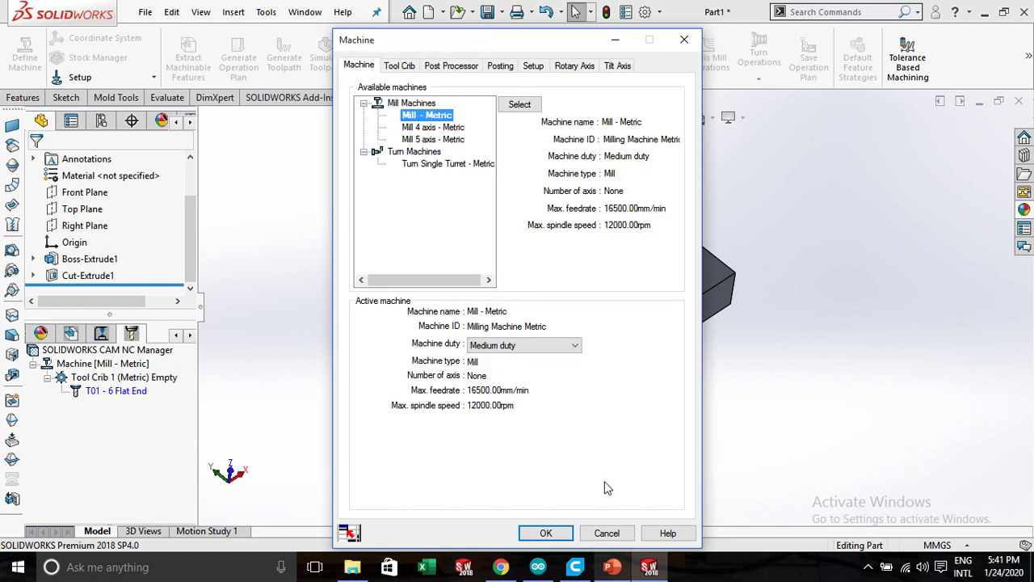
click(545, 533)
middle_drag(607, 418, 612, 438)
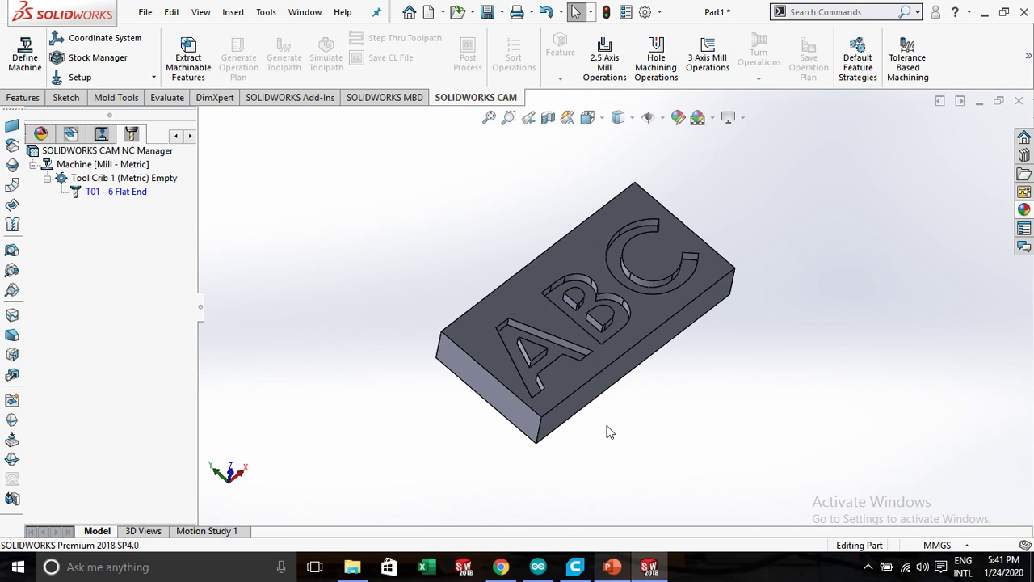
Set the fixture coordinate system origin at the block's front top corner vertex.
scroll(647, 211, down, 2)
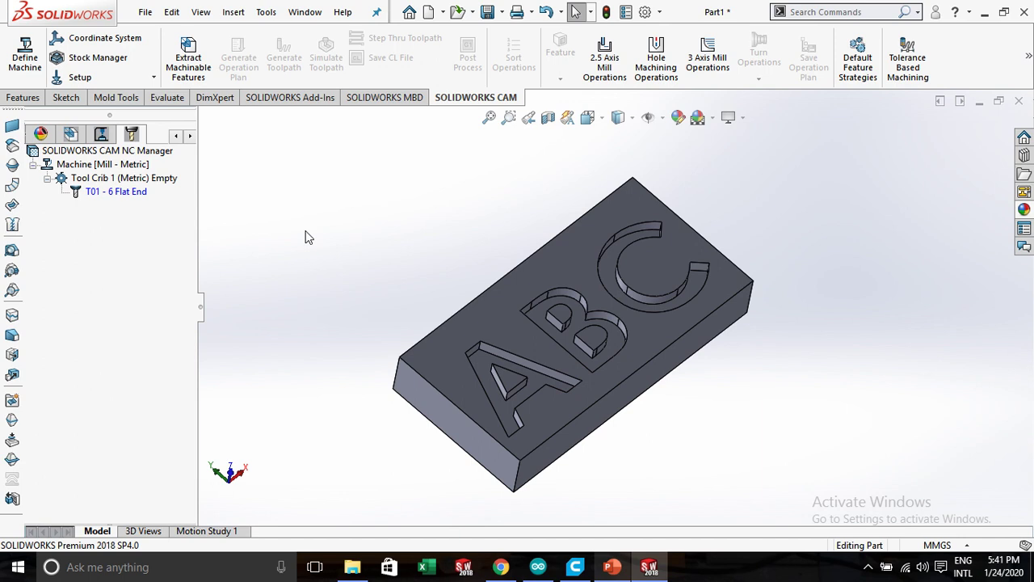
click(123, 44)
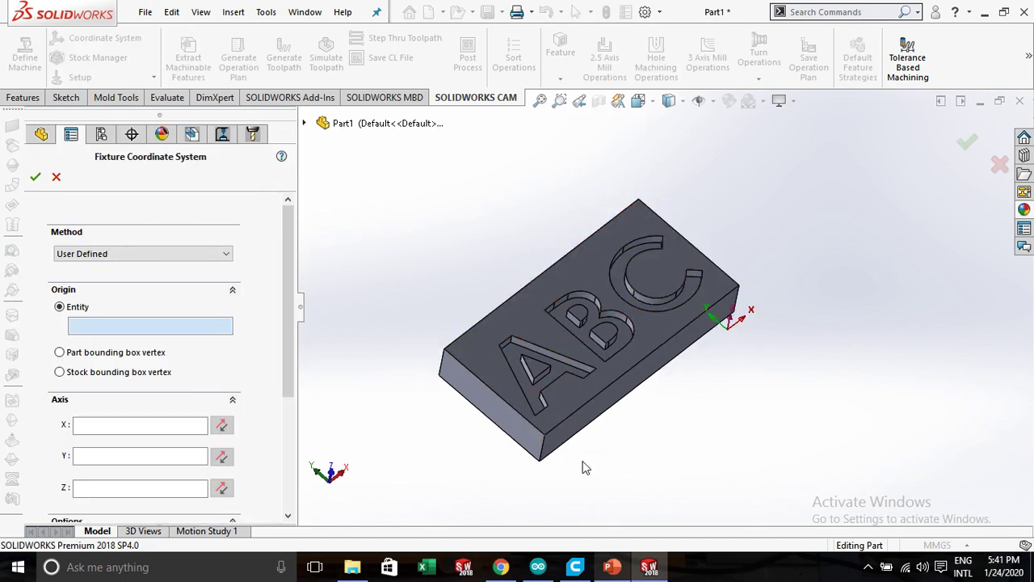
click(546, 437)
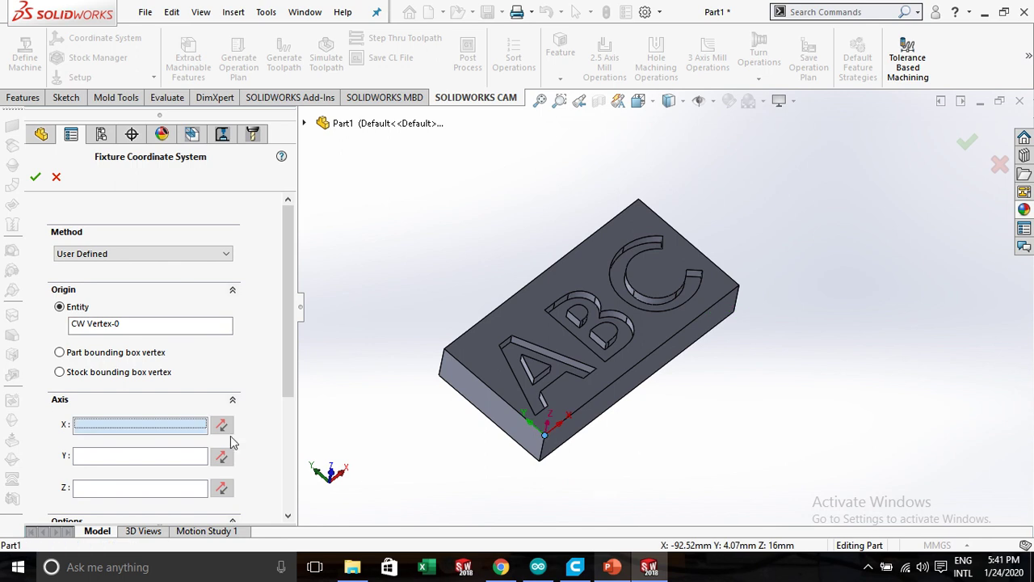
drag(287, 272, 290, 335)
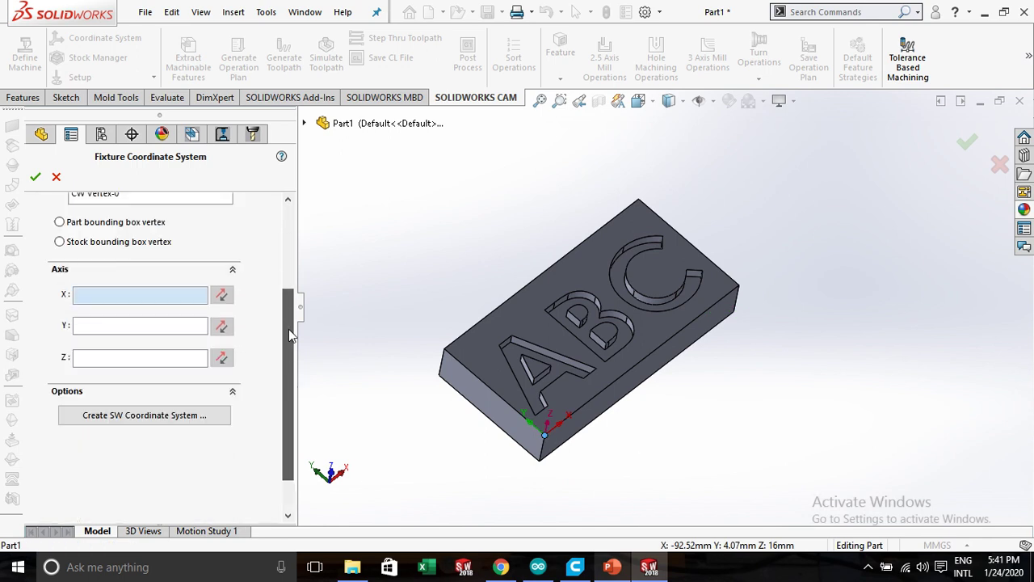
scroll(289, 329, up, 3)
scroll(580, 422, down, 2)
scroll(580, 422, down, 3)
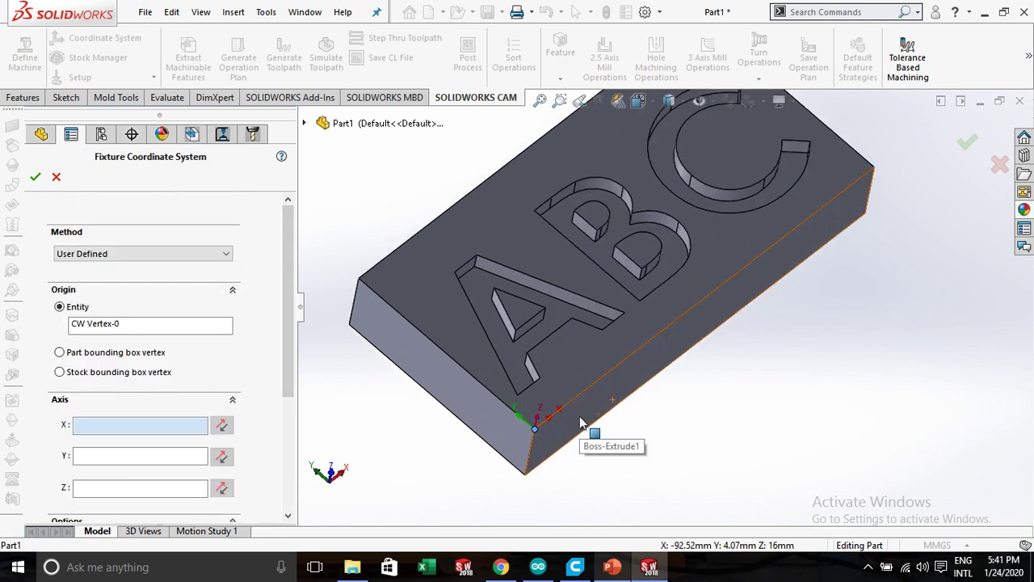
scroll(580, 422, up, 3)
scroll(577, 428, down, 2)
scroll(574, 431, down, 2)
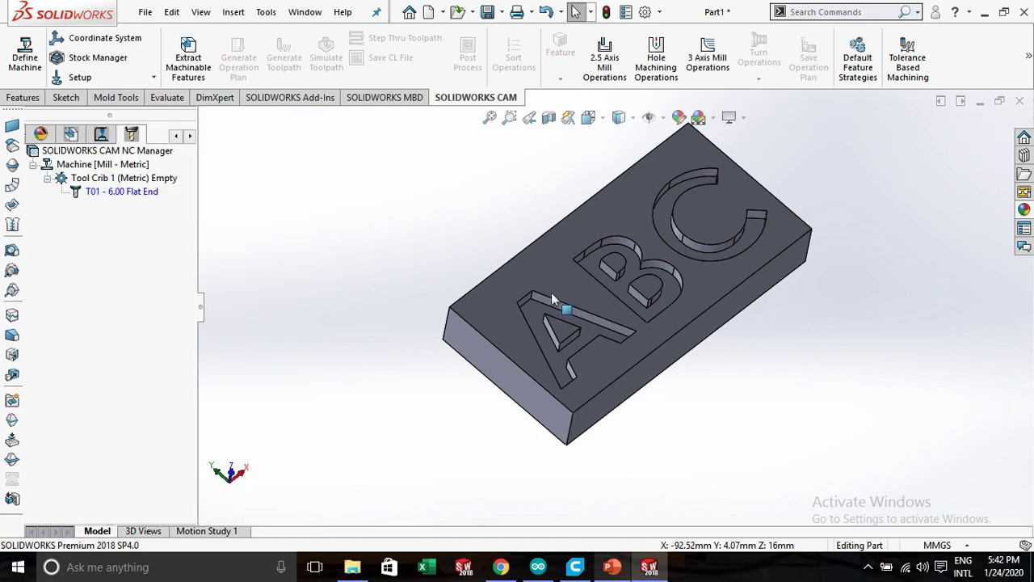
scroll(552, 292, up, 3)
scroll(703, 243, down, 2)
scroll(679, 275, down, 1)
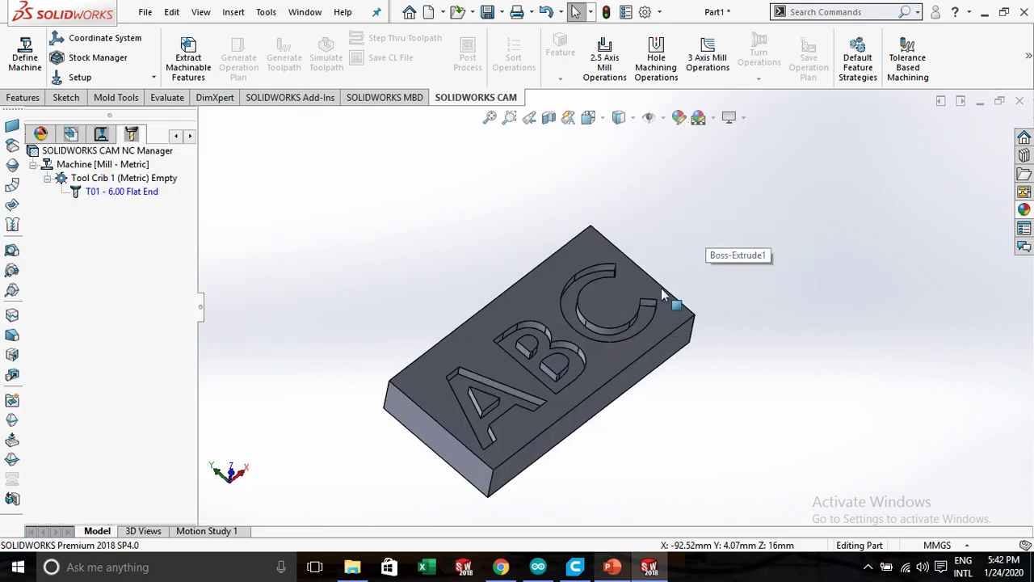
scroll(663, 287, down, 1)
scroll(663, 286, up, 2)
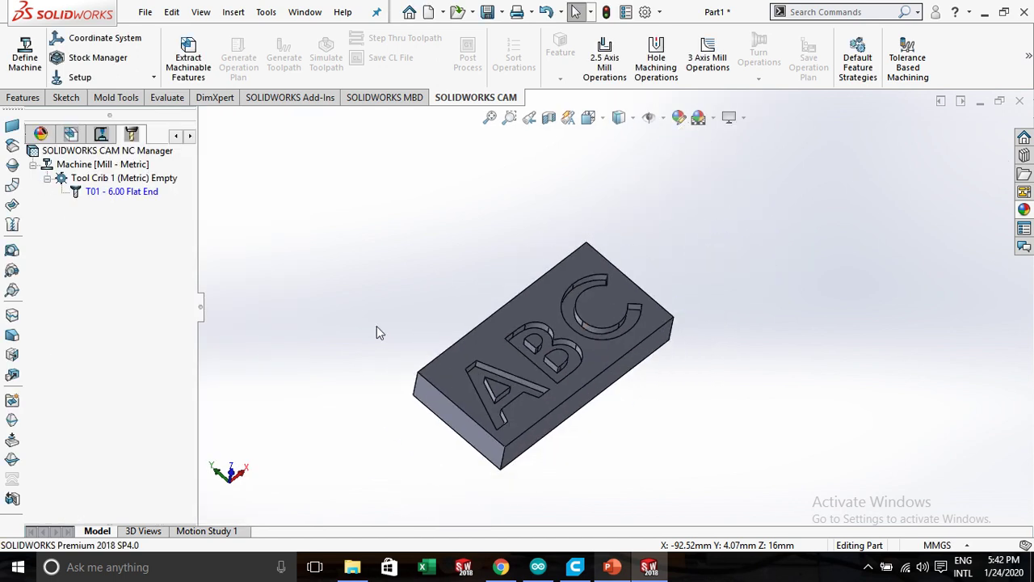
Give the stock 10 mm X+, X-, Y+ and Y- bounding-box offsets for a 120 × 70 × 16 mm blank.
click(91, 57)
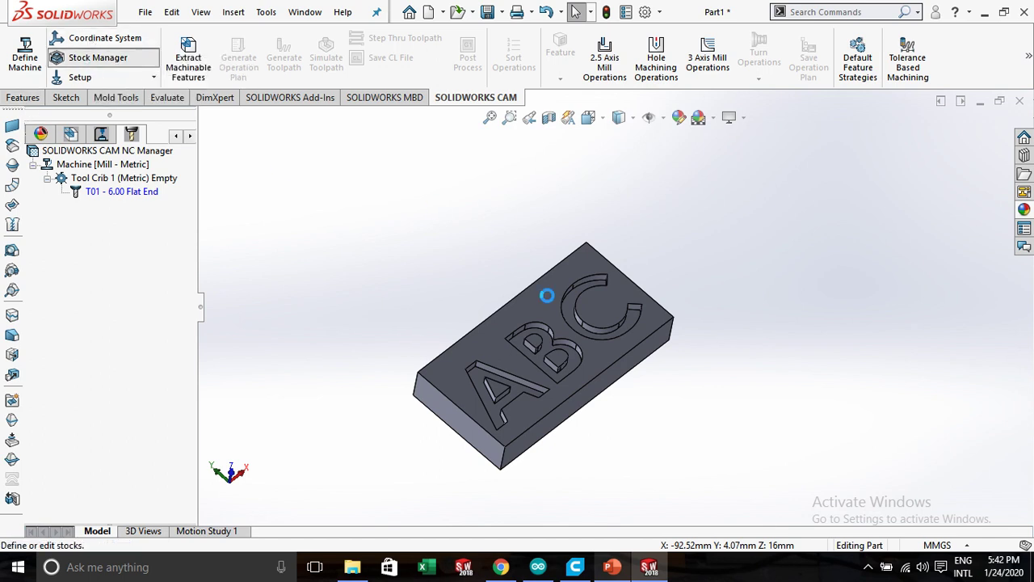
scroll(243, 274, down, 5)
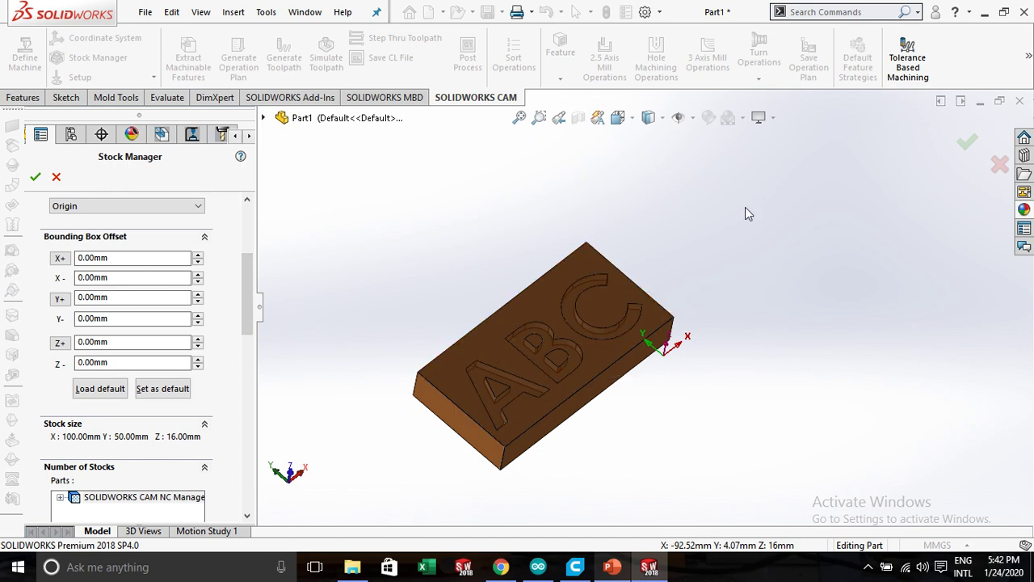
click(199, 254)
click(199, 275)
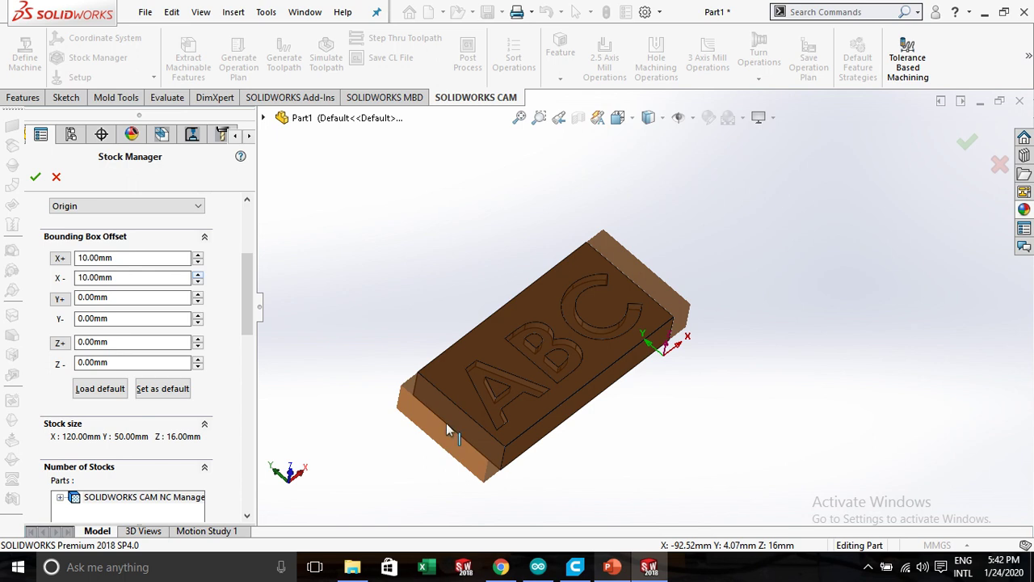
click(199, 296)
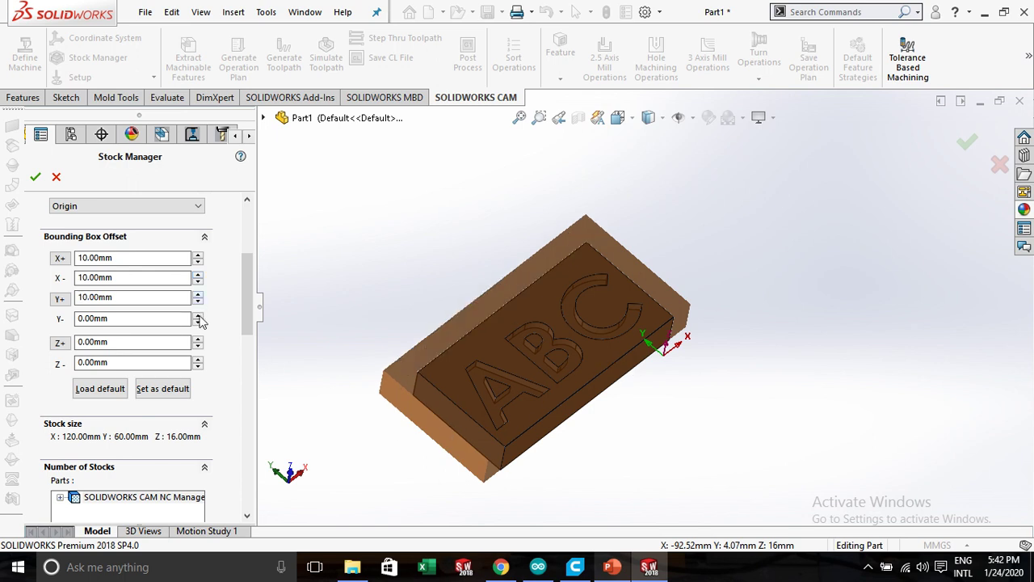
click(199, 316)
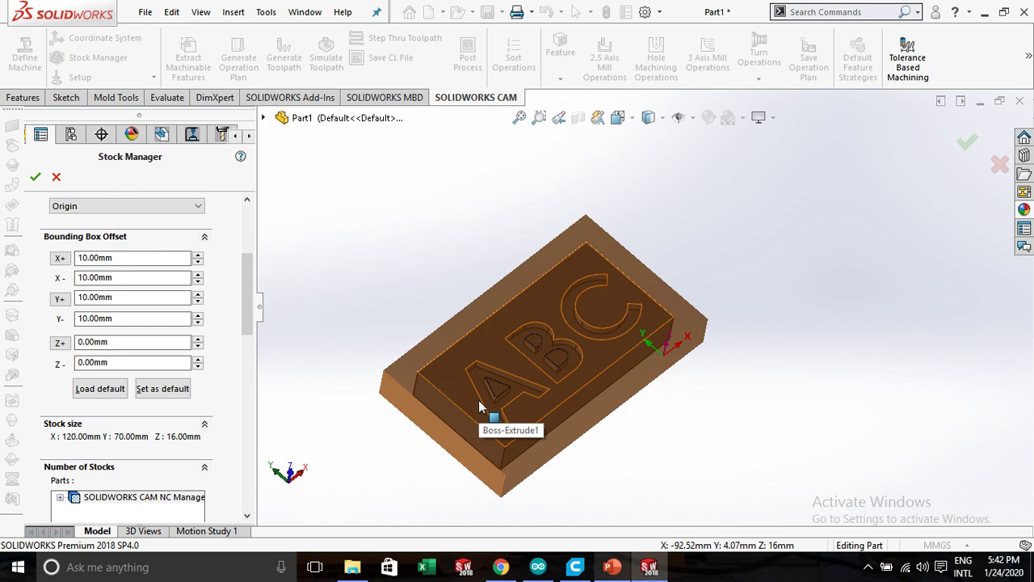
click(35, 177)
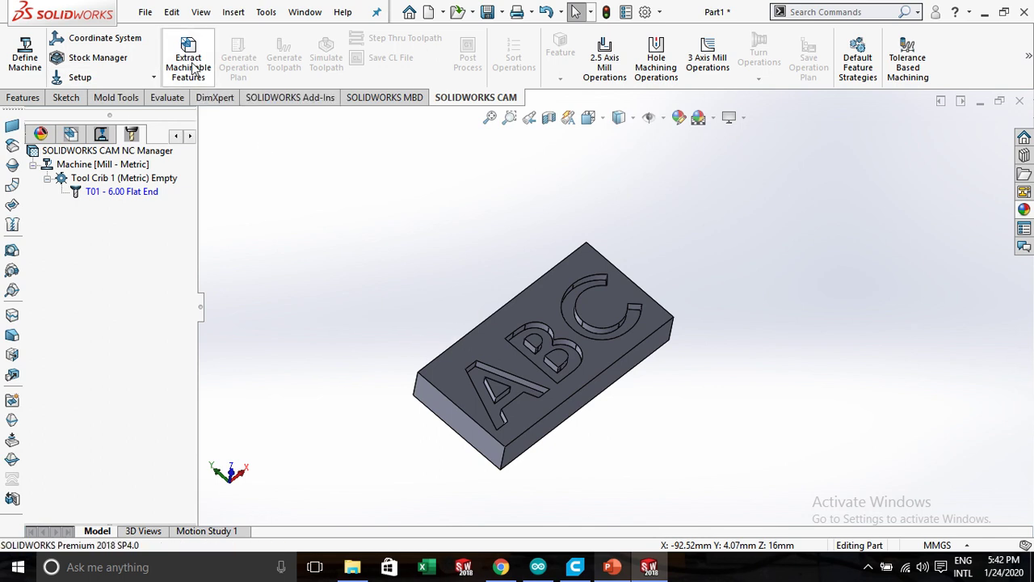
Start a Rough Mill operation and begin creating a 2.5 Axis Feature for it.
click(605, 61)
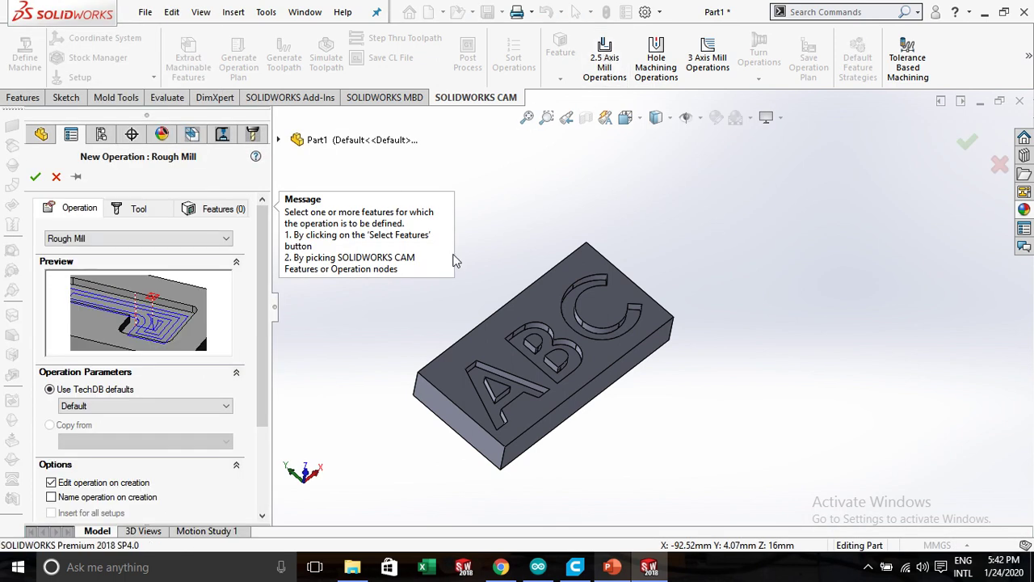
click(110, 241)
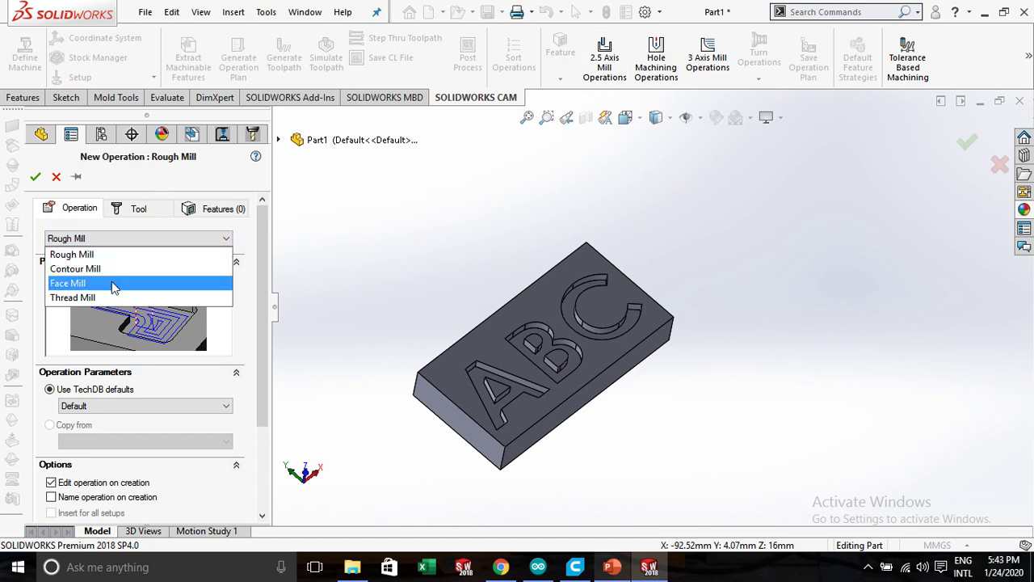
click(110, 255)
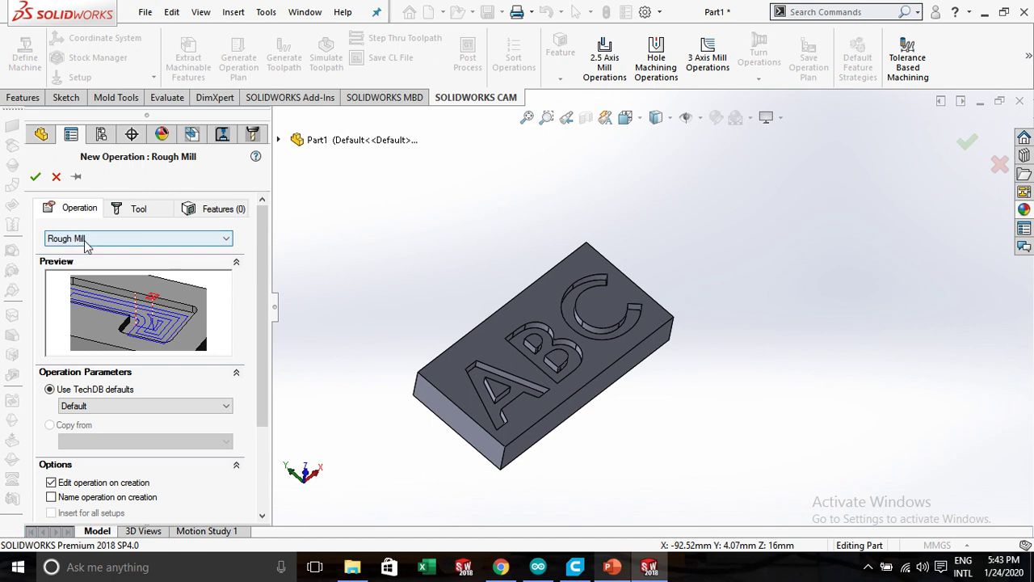
click(194, 212)
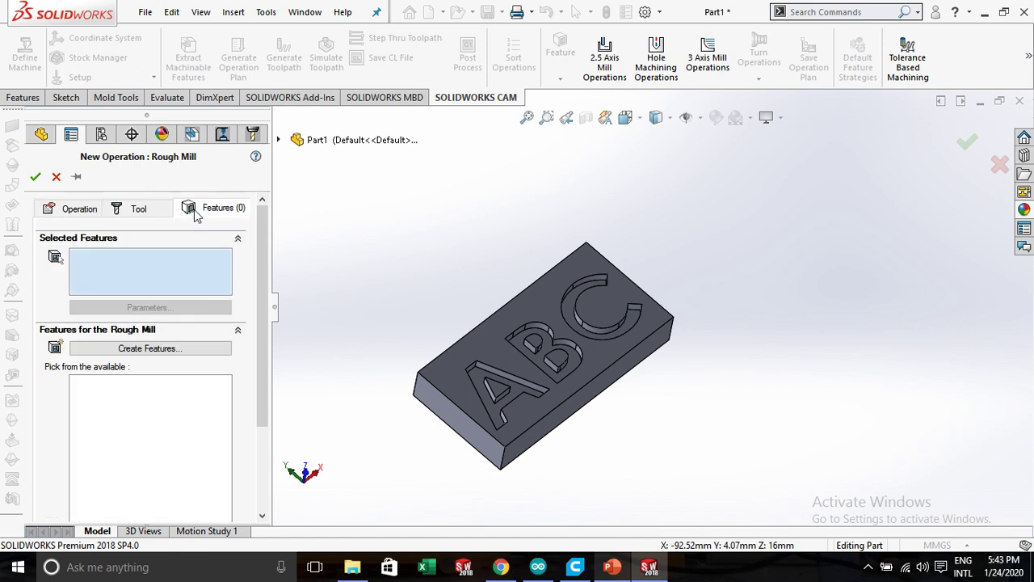
click(144, 350)
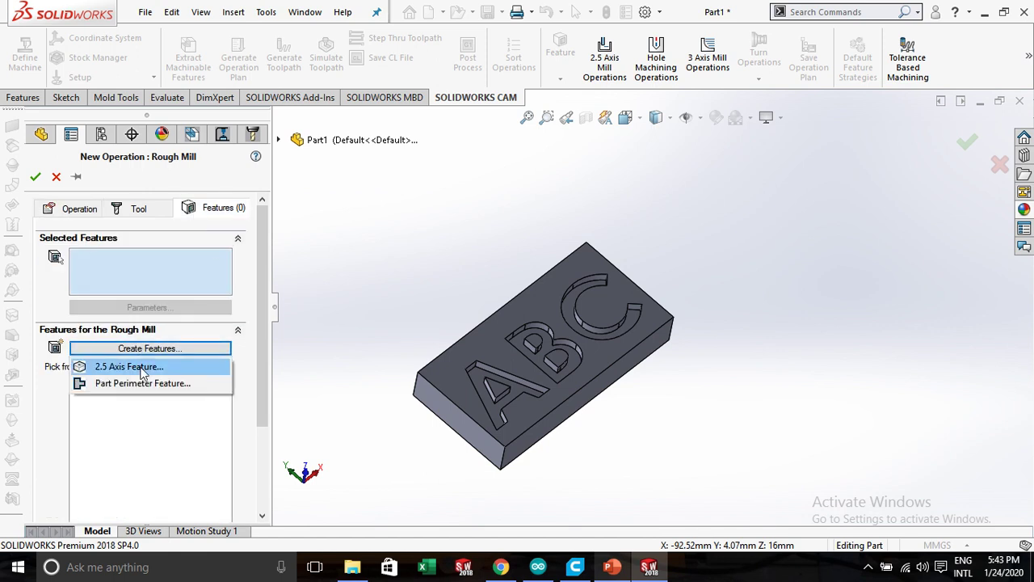
click(142, 369)
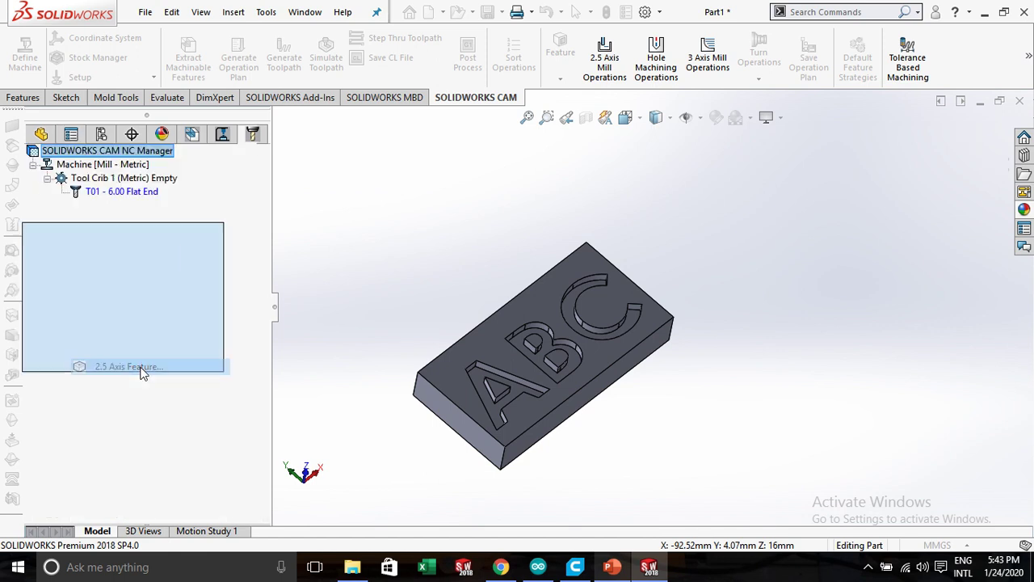
Use the block's top face as the feature setup face.
click(486, 386)
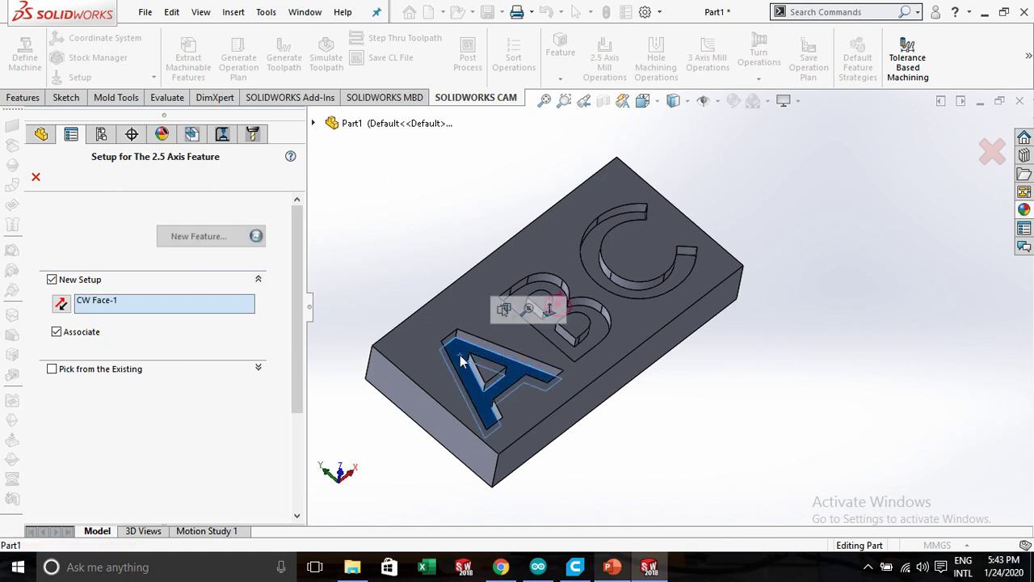
click(529, 295)
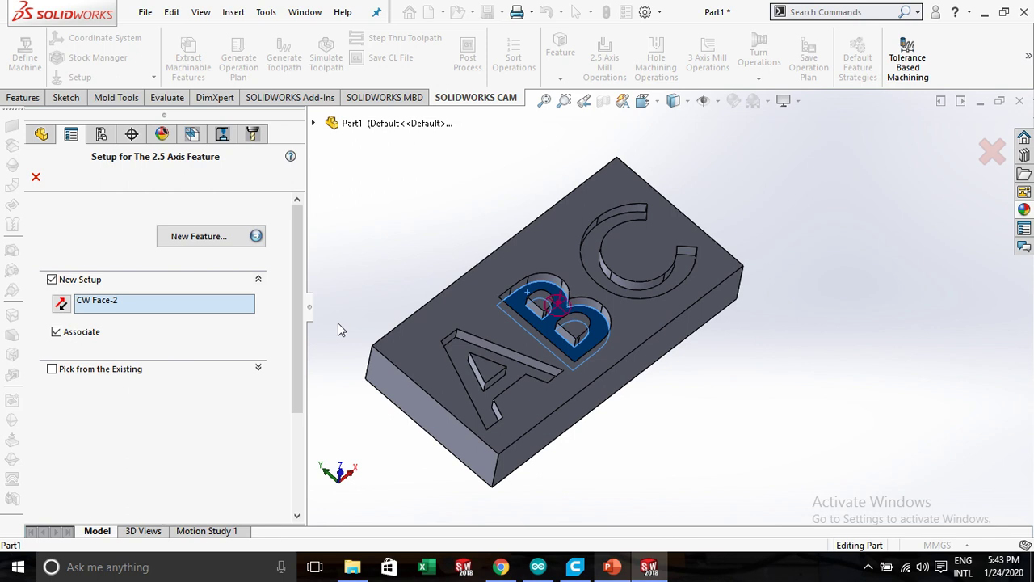
click(447, 318)
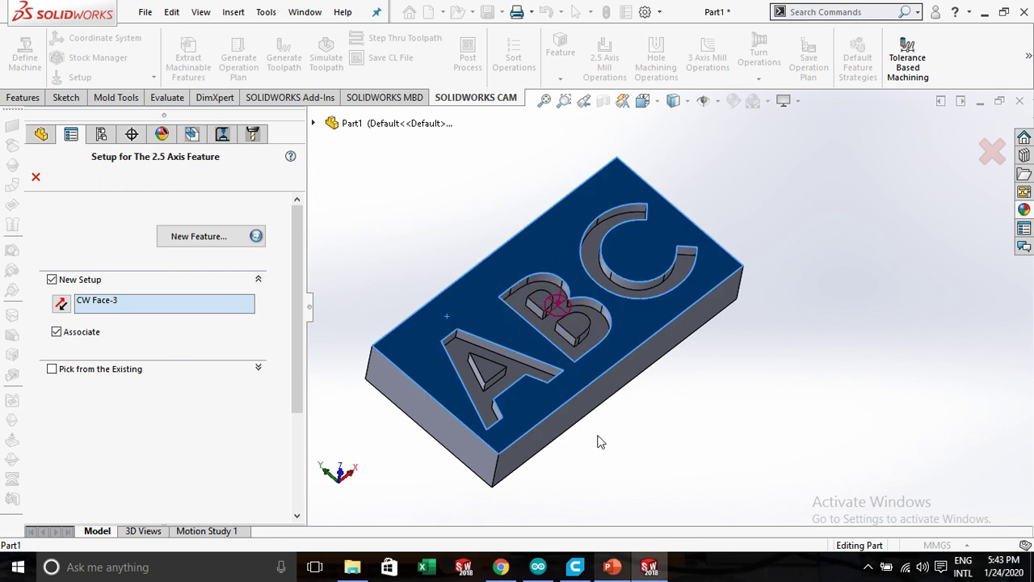
middle_drag(598, 441, 563, 281)
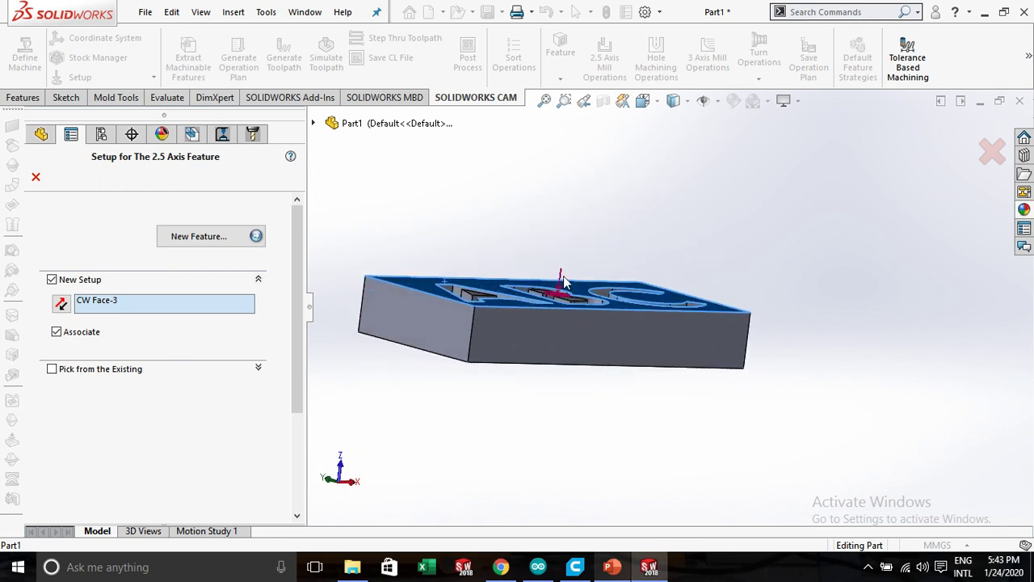
key(ctrl+7)
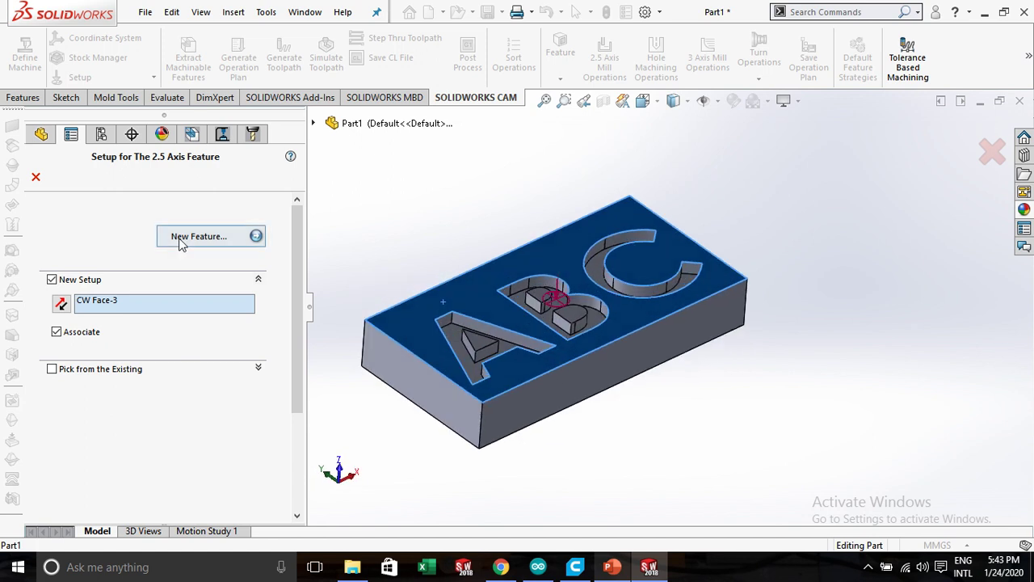
Create a new feature selecting the A, B and C pocket floors.
click(181, 238)
middle_drag(353, 251, 445, 393)
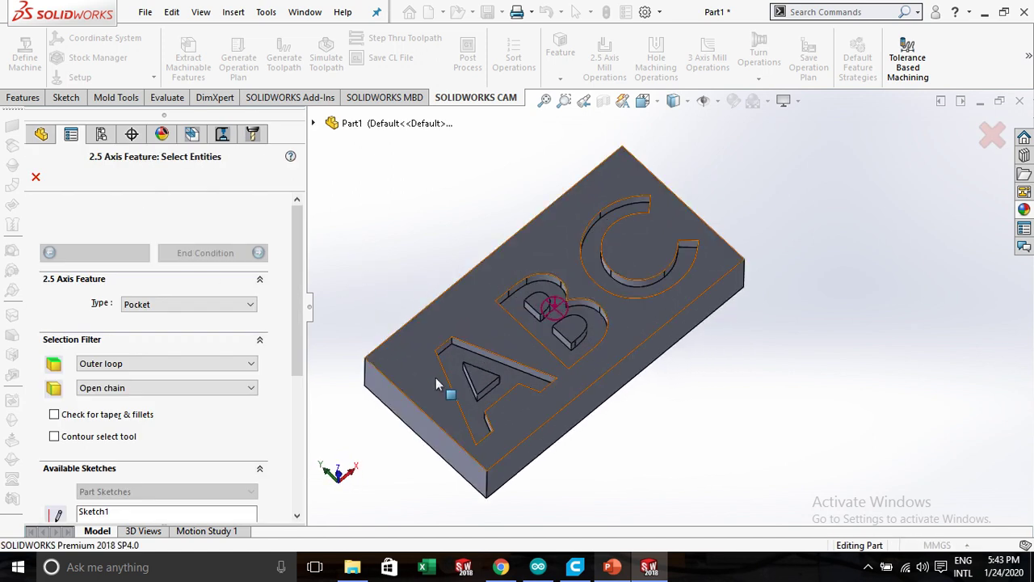
scroll(445, 393, down, 3)
click(500, 346)
click(615, 242)
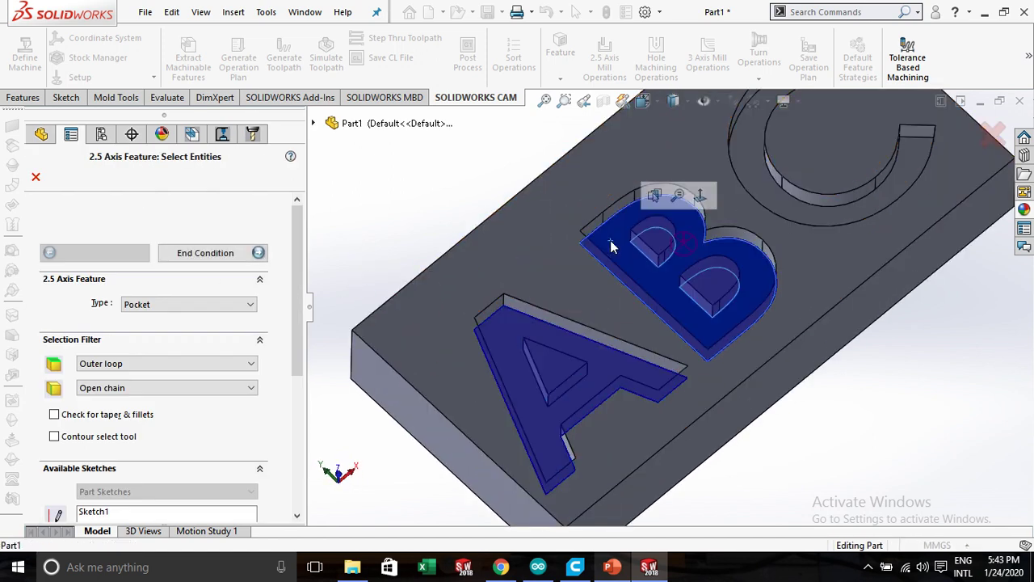
scroll(614, 242, up, 5)
scroll(718, 218, down, 2)
click(674, 296)
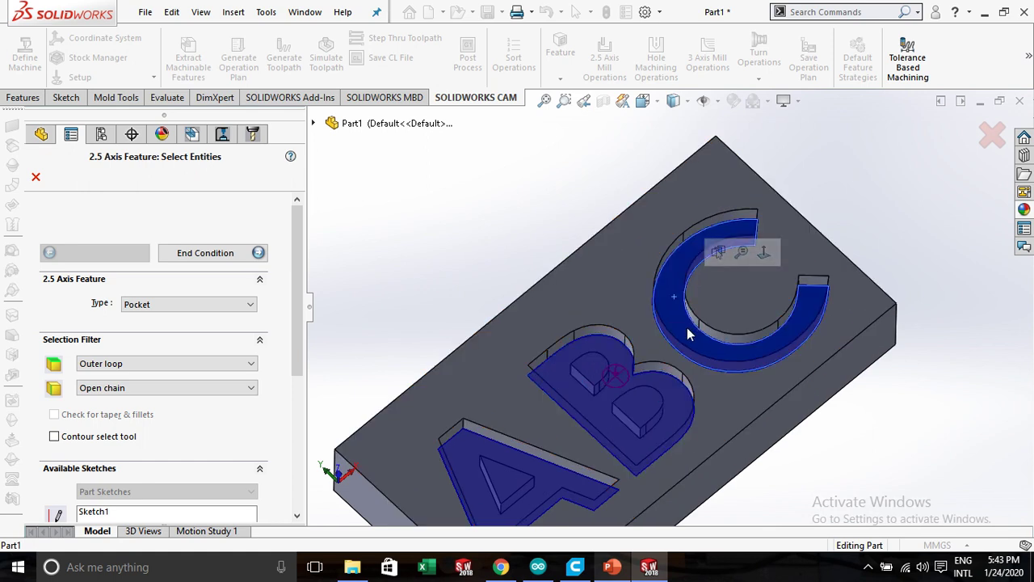
scroll(687, 327, up, 3)
middle_drag(700, 443, 682, 369)
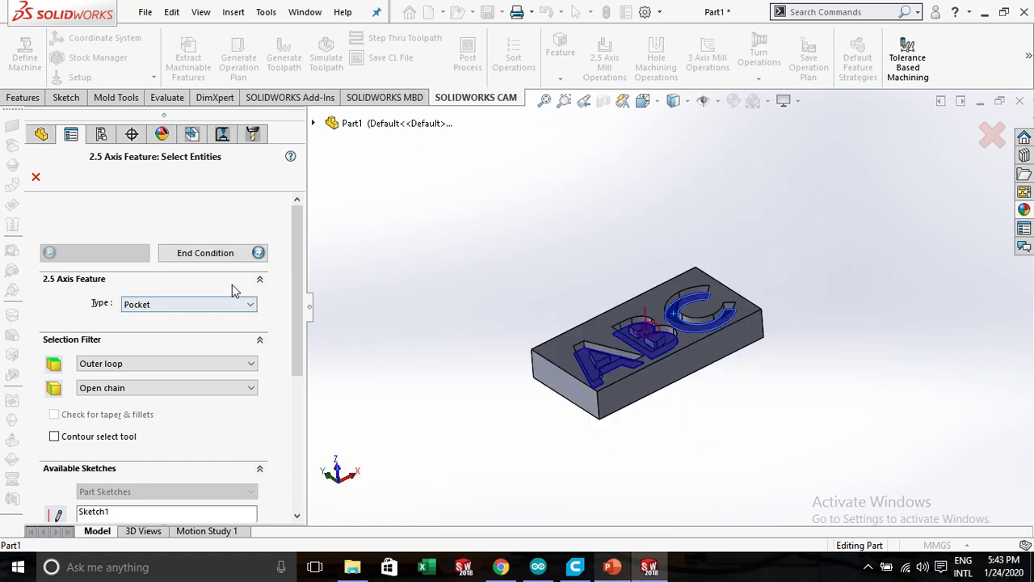
End the pockets Upto Face at the block's top face and confirm the features.
click(226, 254)
mouse_move(455, 401)
middle_down()
mouse_move(461, 409)
mouse_move(466, 393)
mouse_move(450, 395)
middle_up()
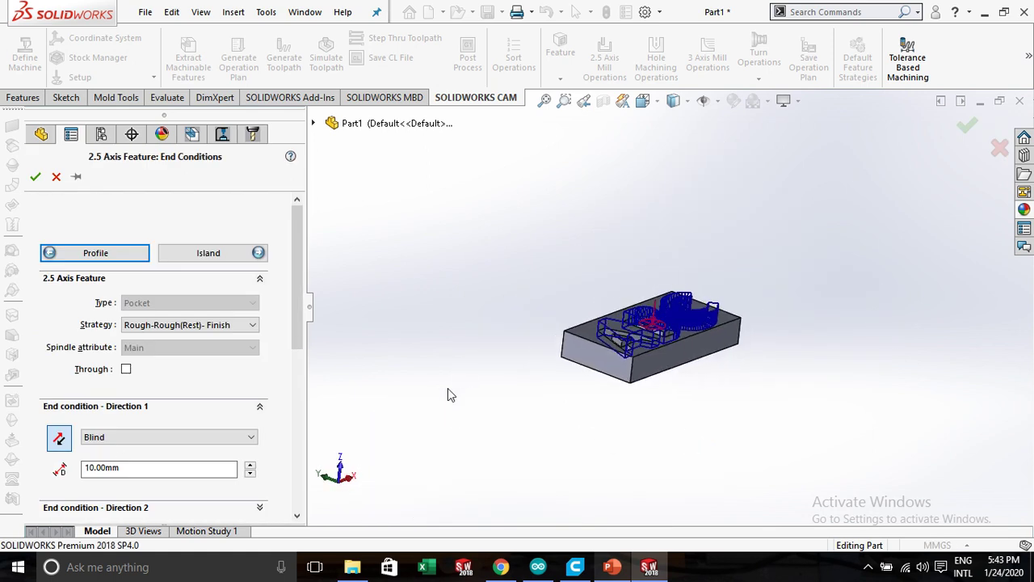
click(150, 438)
click(144, 461)
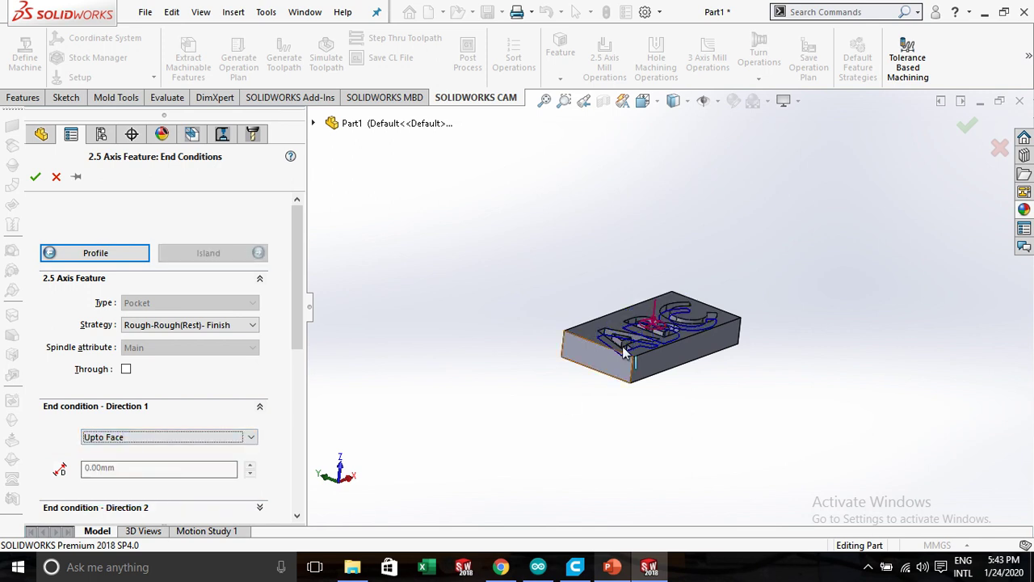
scroll(588, 343, down, 5)
click(548, 334)
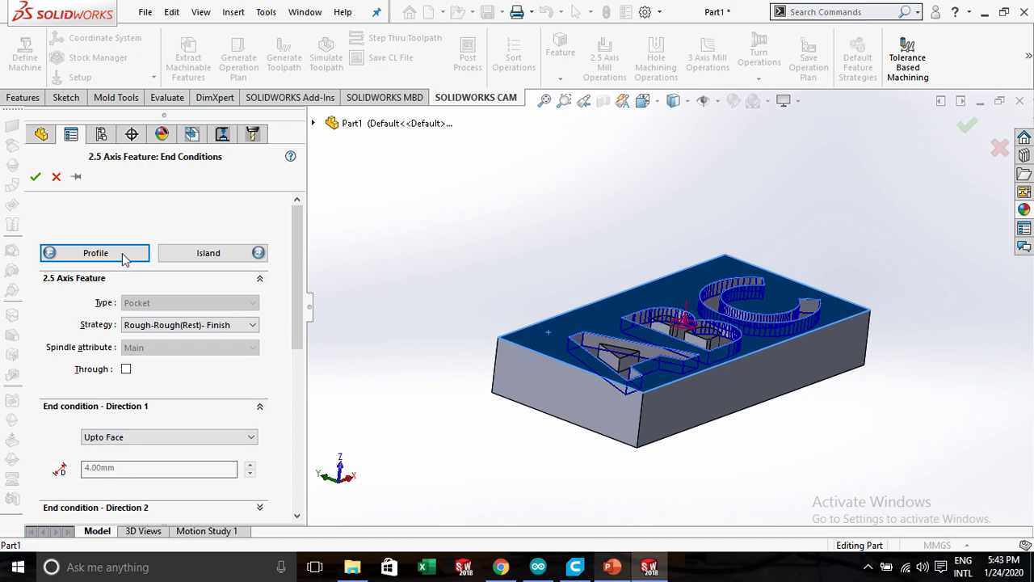
click(35, 177)
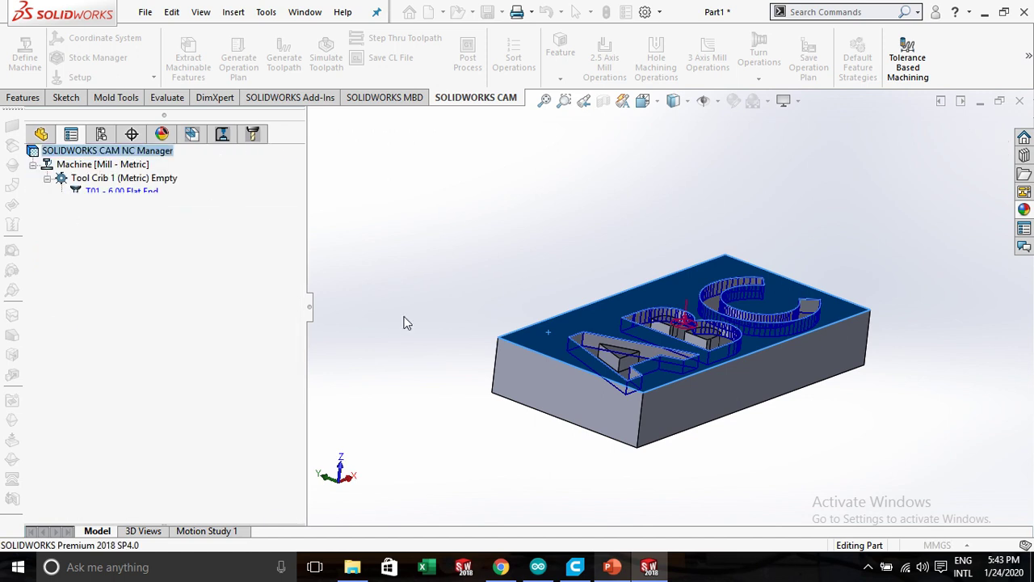
Accept the Rough Mill operation on Irregular Pocket1–3 with the 6.00 mm flat-end tool.
middle_drag(443, 300, 630, 336)
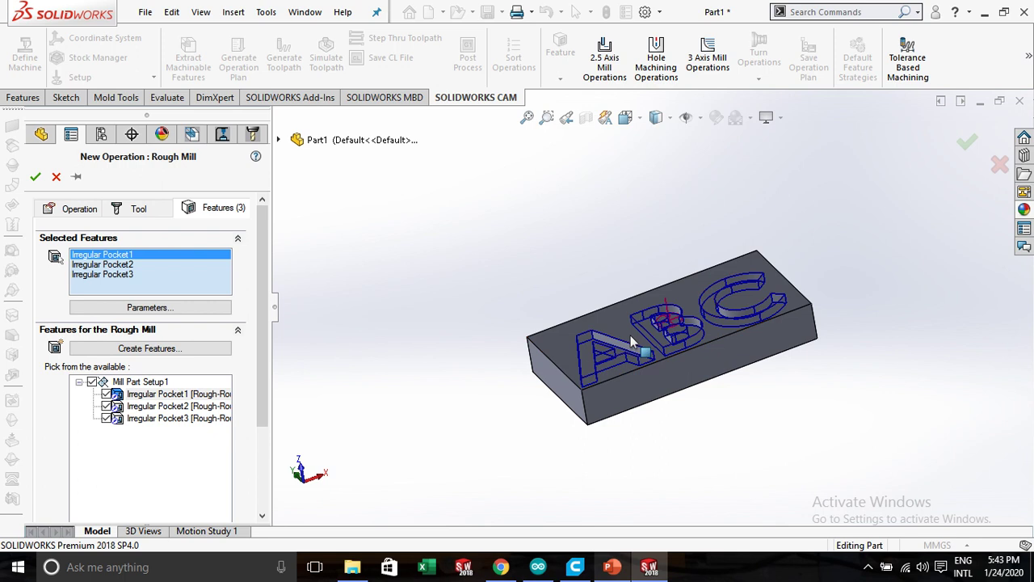
scroll(630, 335, down, 5)
mouse_move(478, 446)
middle_down()
mouse_move(455, 396)
mouse_move(485, 409)
middle_up()
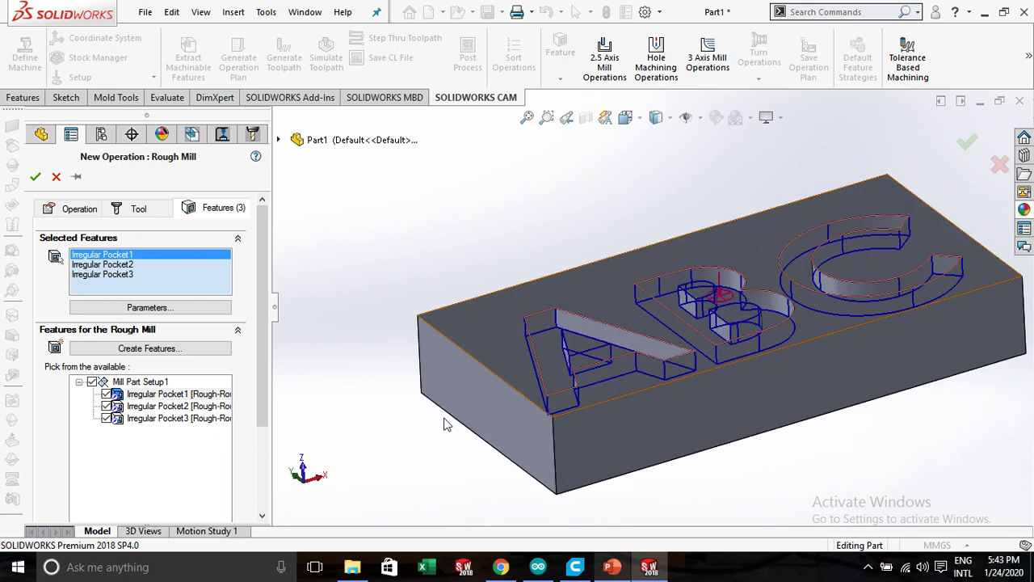
click(36, 177)
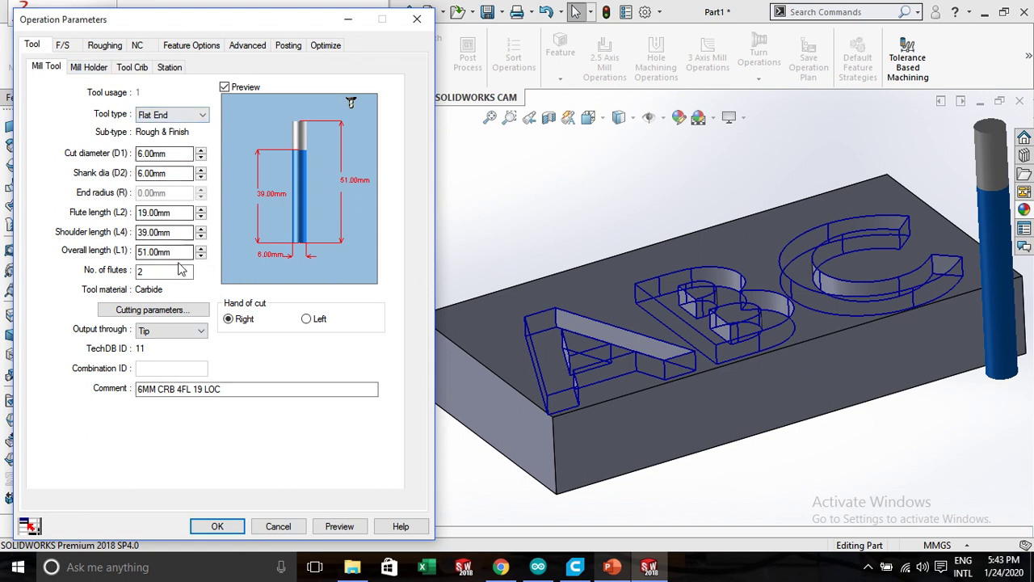
On the Roughing tab, set Zigzag pattern, 10 first cut and 25 max cut, then accept.
click(118, 48)
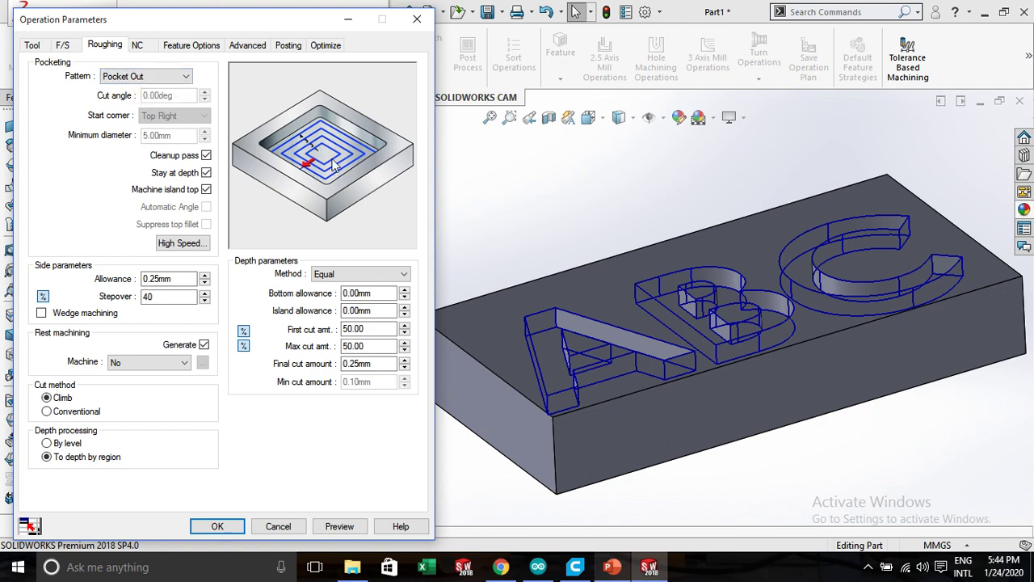
click(175, 78)
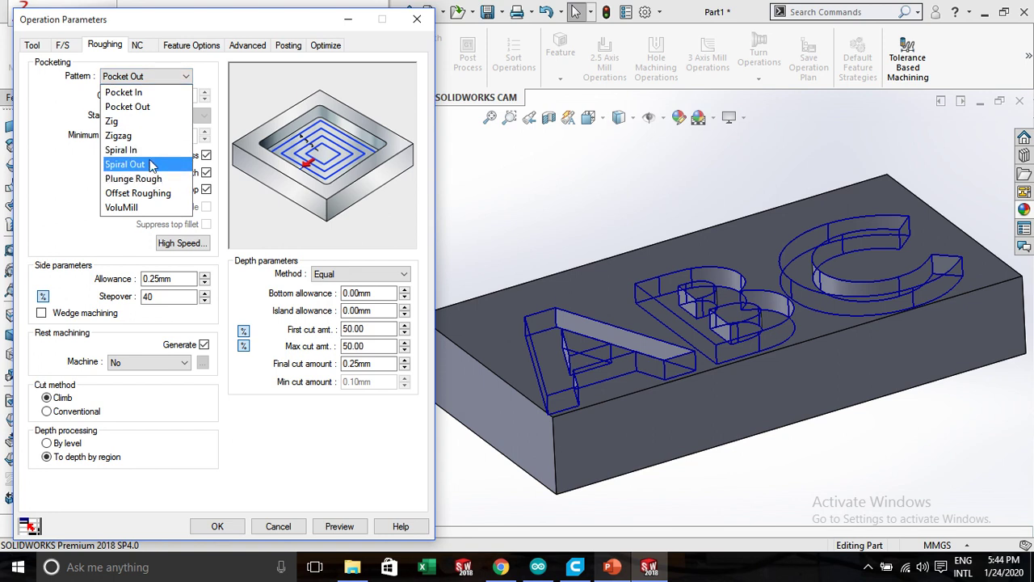
click(142, 136)
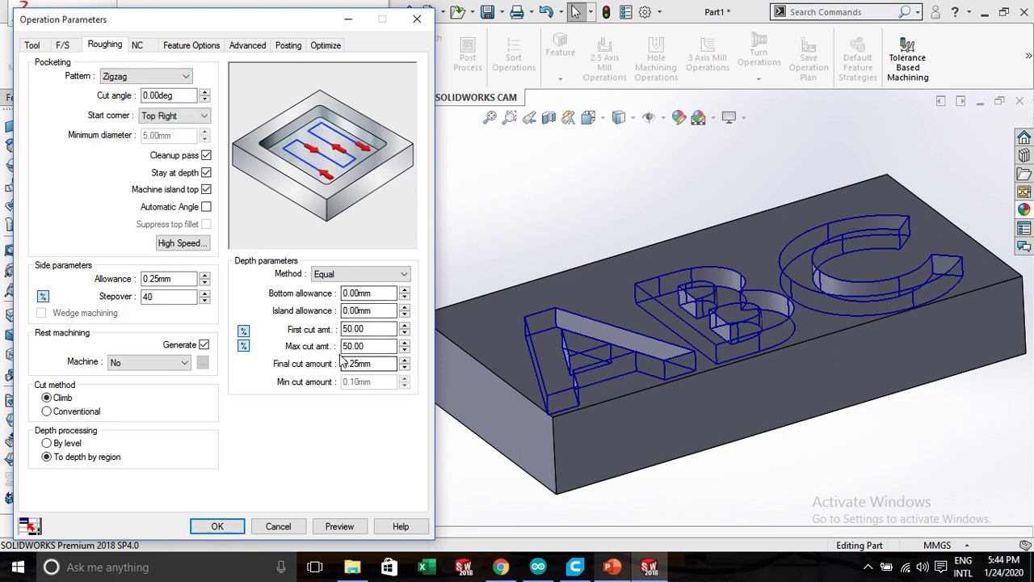
mouse_move(365, 329)
mouse_down()
mouse_move(348, 346)
mouse_move(332, 329)
mouse_up()
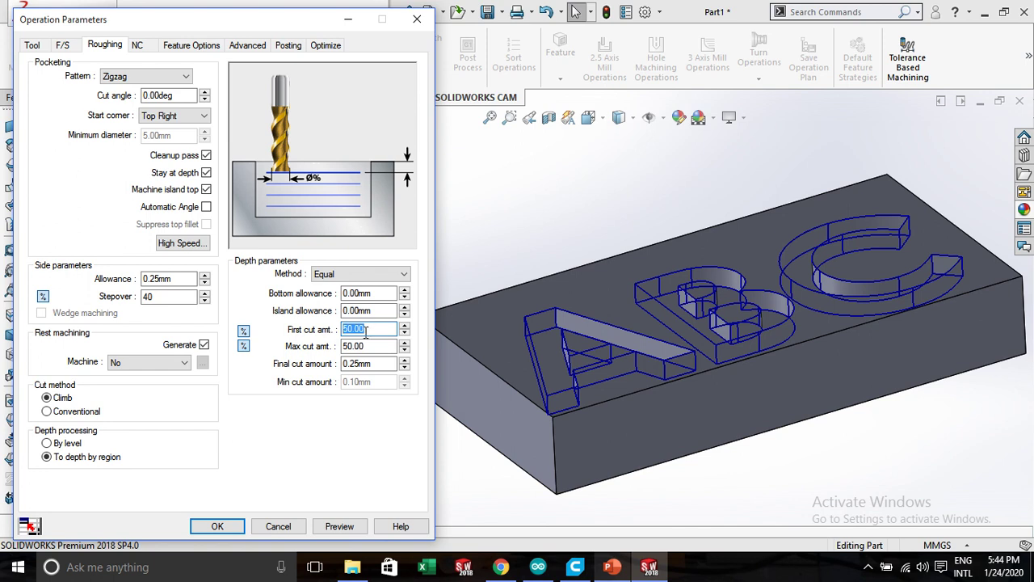
text(10)
click(373, 346)
drag(371, 348, 344, 346)
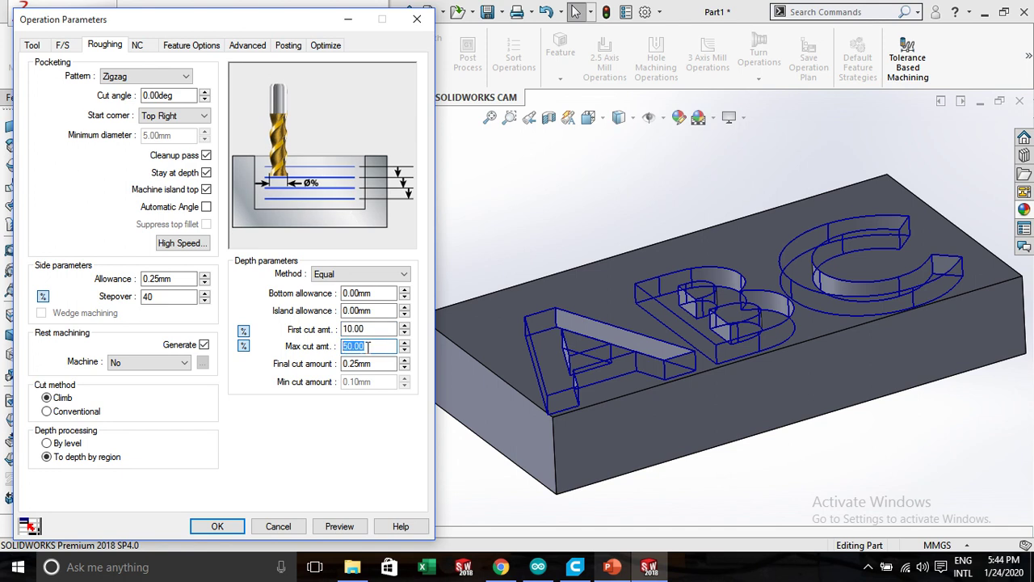
text(25)
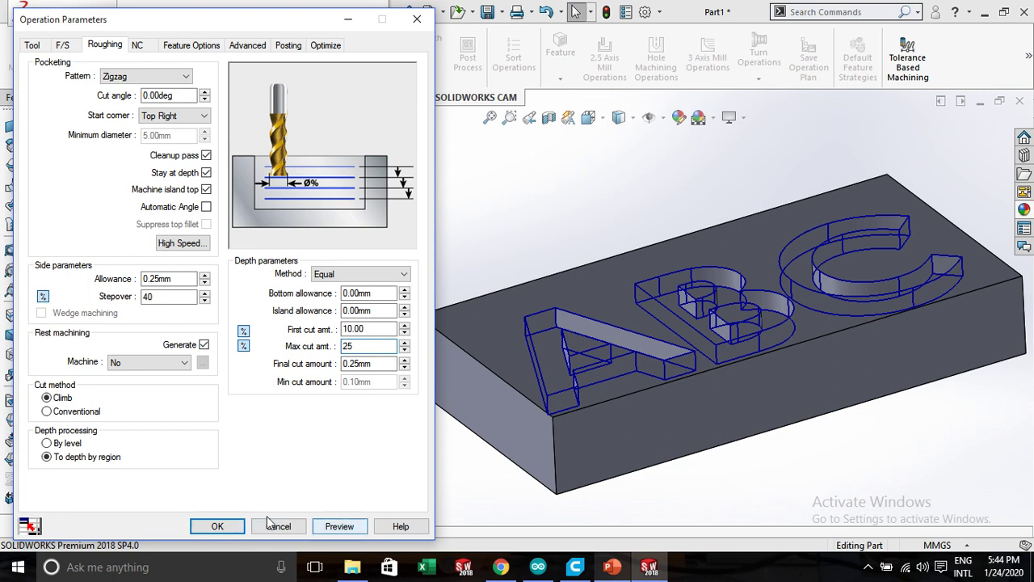
click(229, 527)
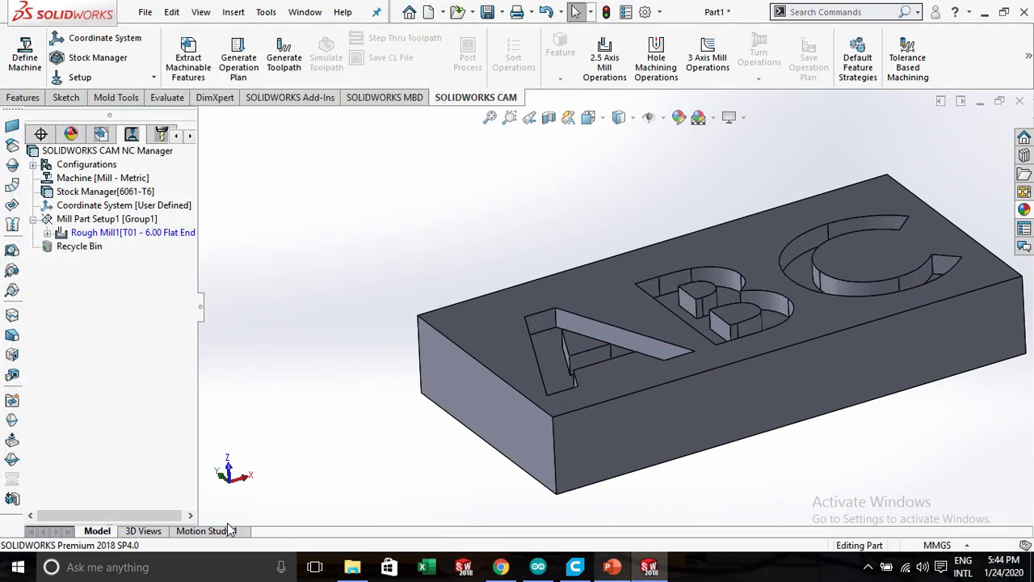
Add a new Contour Mill operation under Mill Part Setup1.
middle_drag(296, 294, 244, 359)
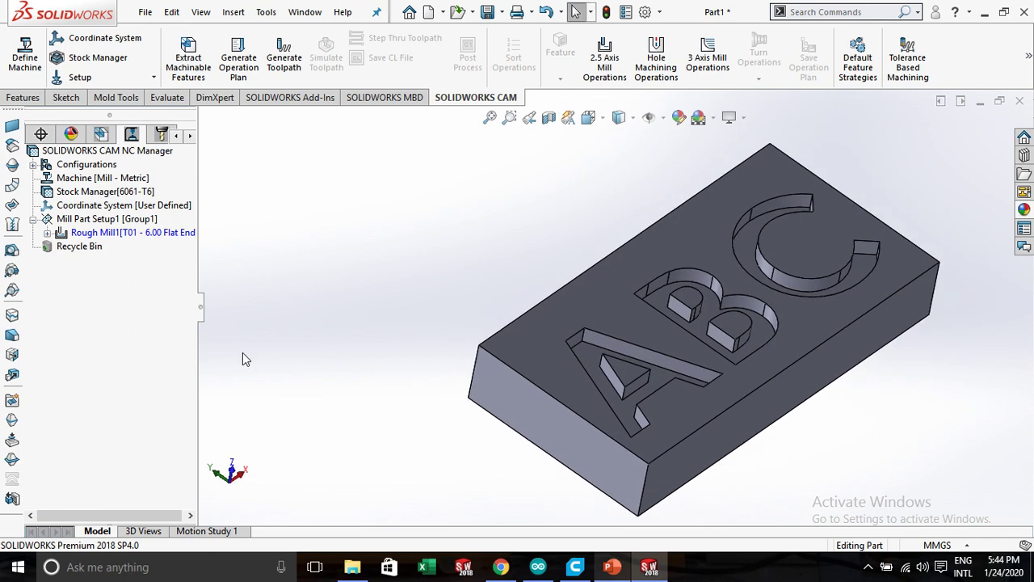
middle_drag(661, 334, 347, 312)
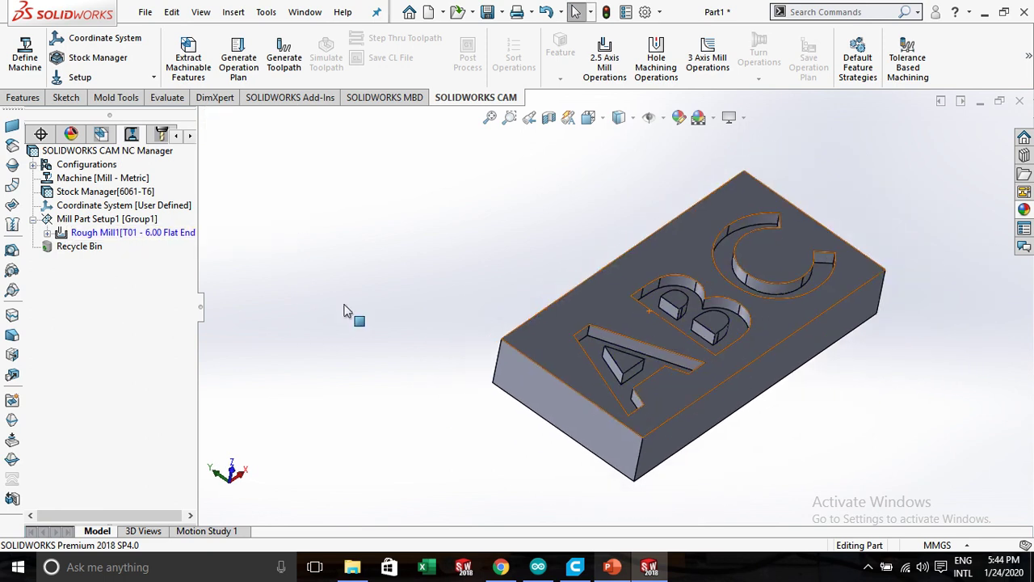
click(148, 234)
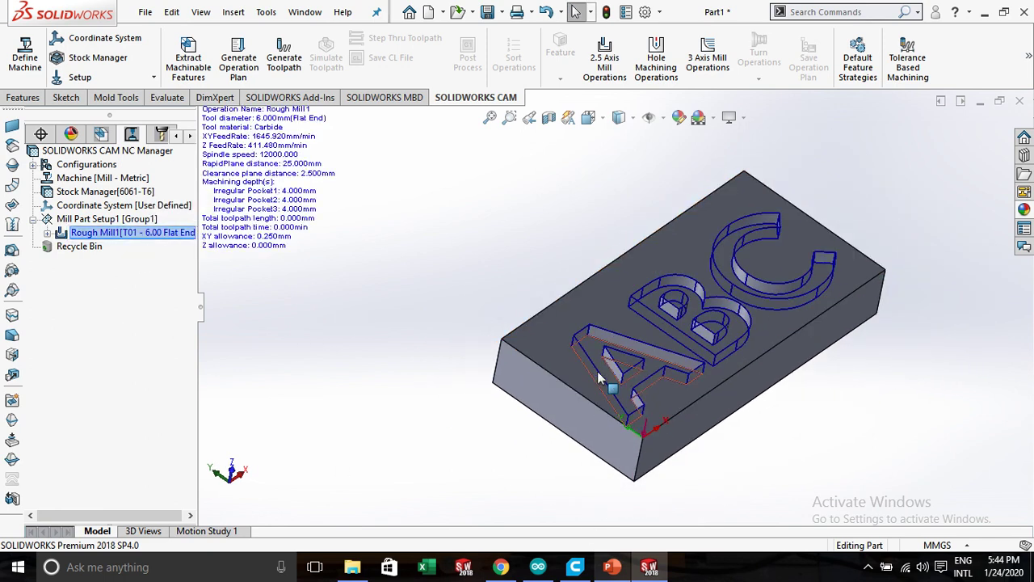
click(61, 220)
right_click(72, 224)
mouse_move(142, 264)
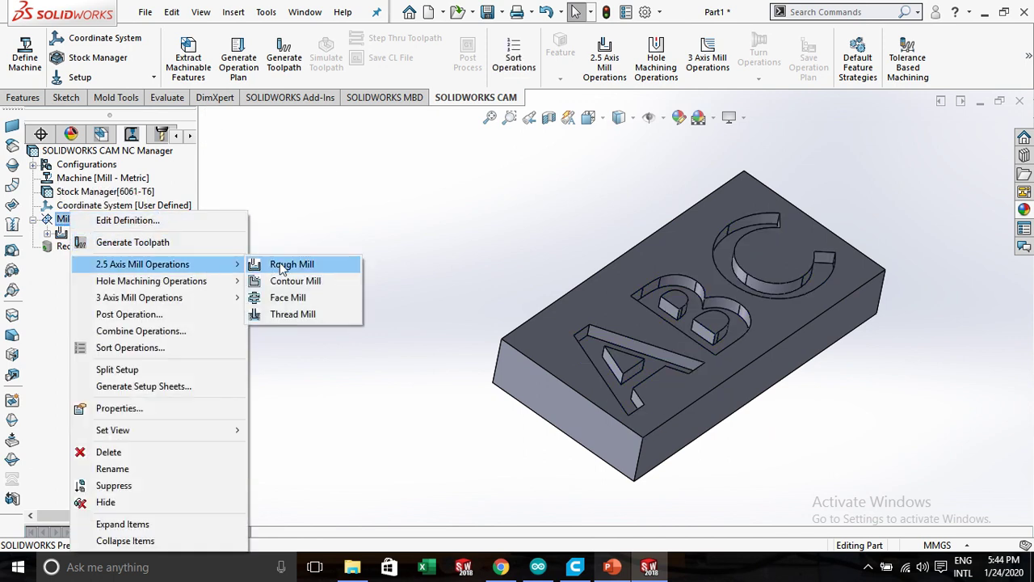
click(296, 283)
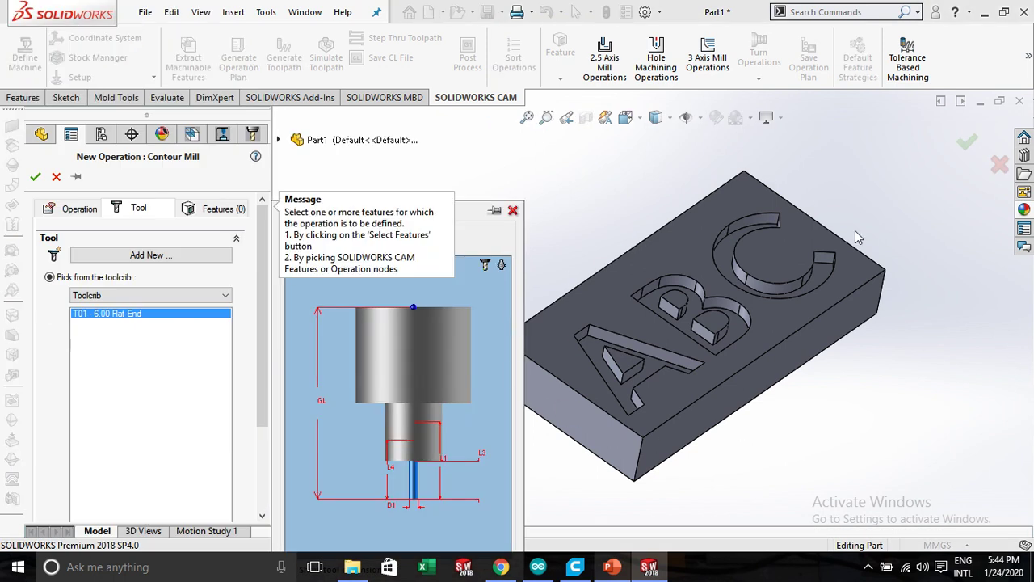
Create a Part Perimeter Feature (Perimeter-Open Pocket1) as the contour's machining feature.
click(228, 210)
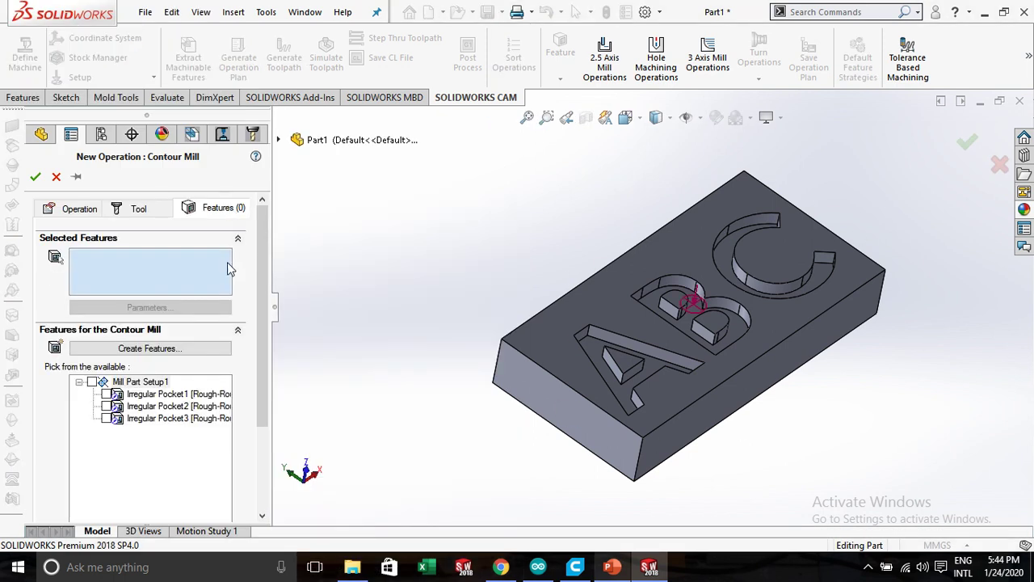
click(181, 350)
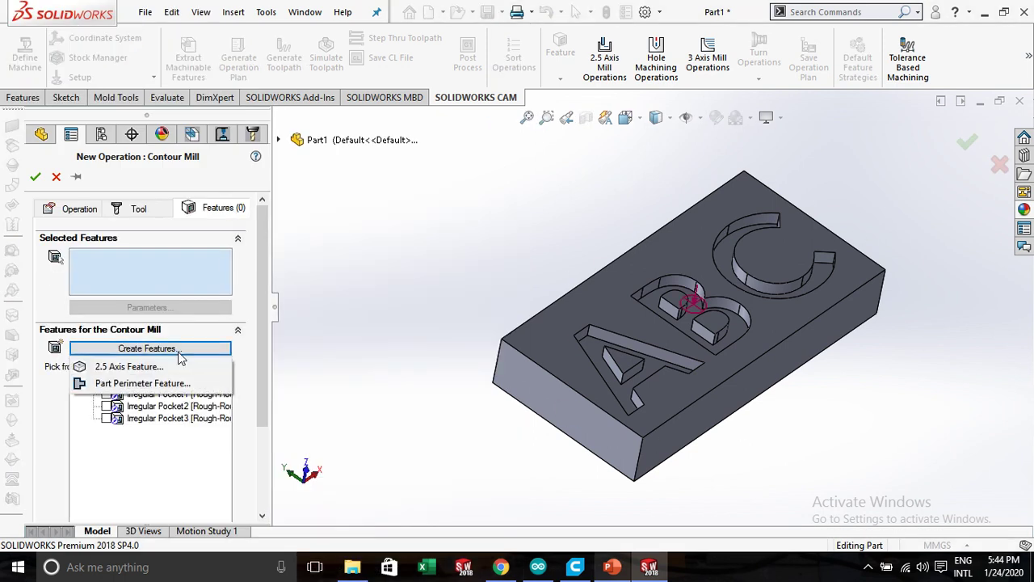
click(142, 384)
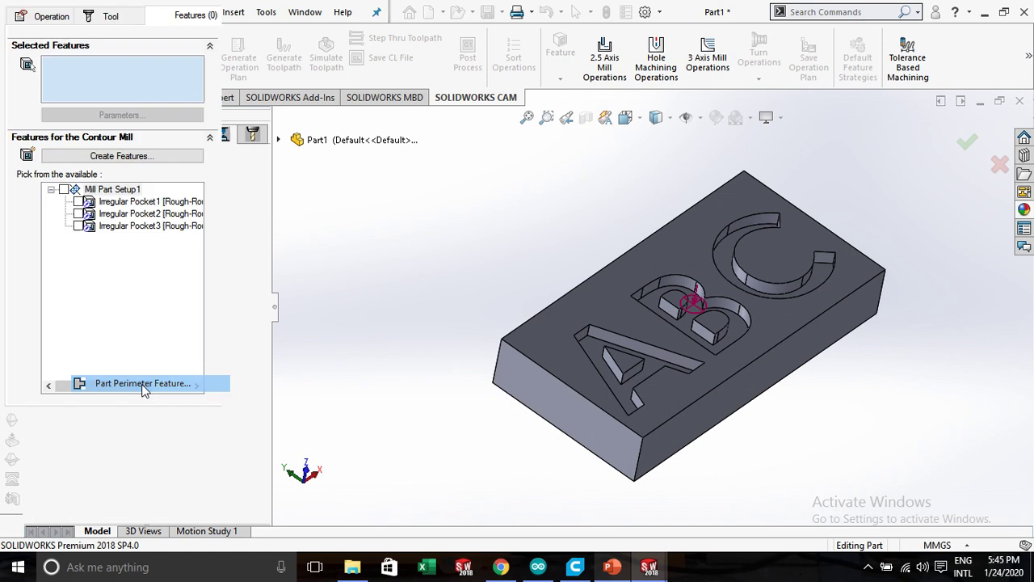
click(573, 312)
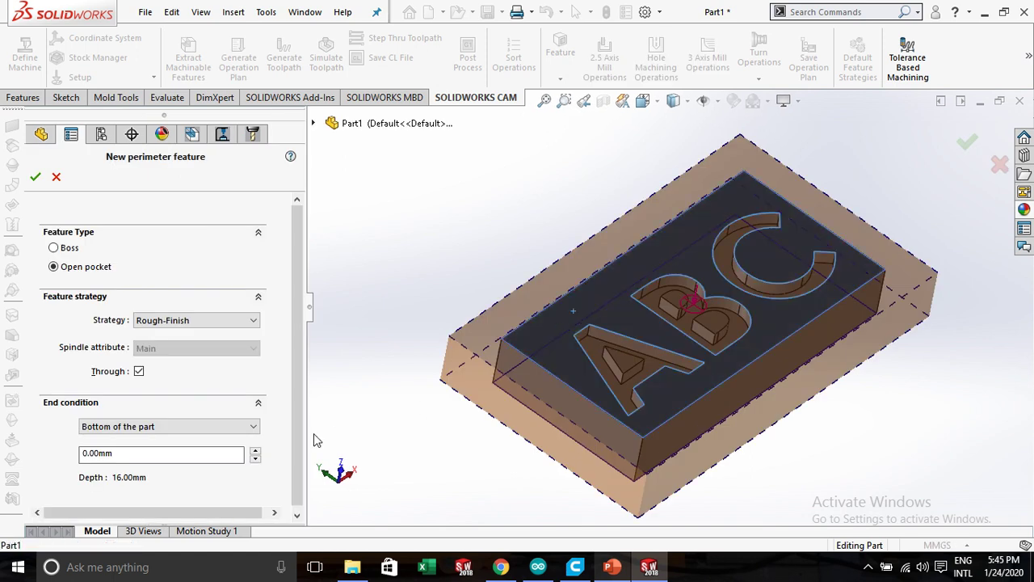
click(34, 176)
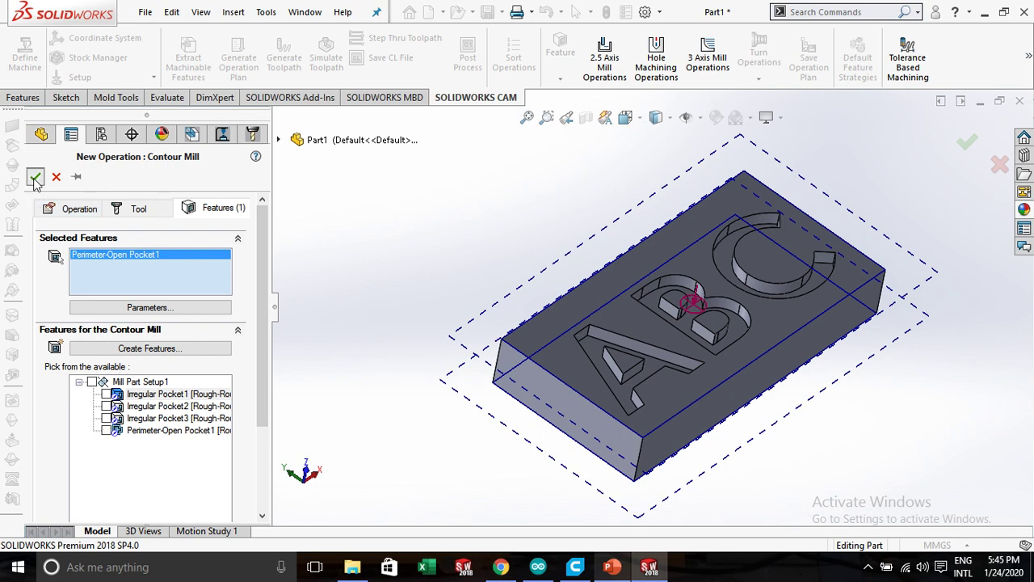
Confirm Contour Mill1 and set its first cut amount to 10 and max cut amount to 25.
click(35, 177)
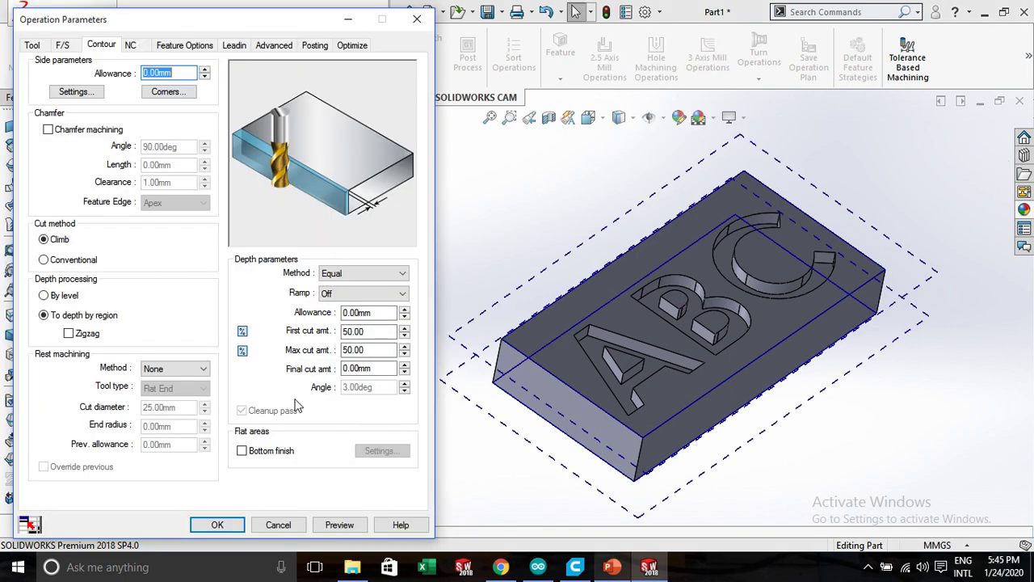
drag(369, 331, 359, 332)
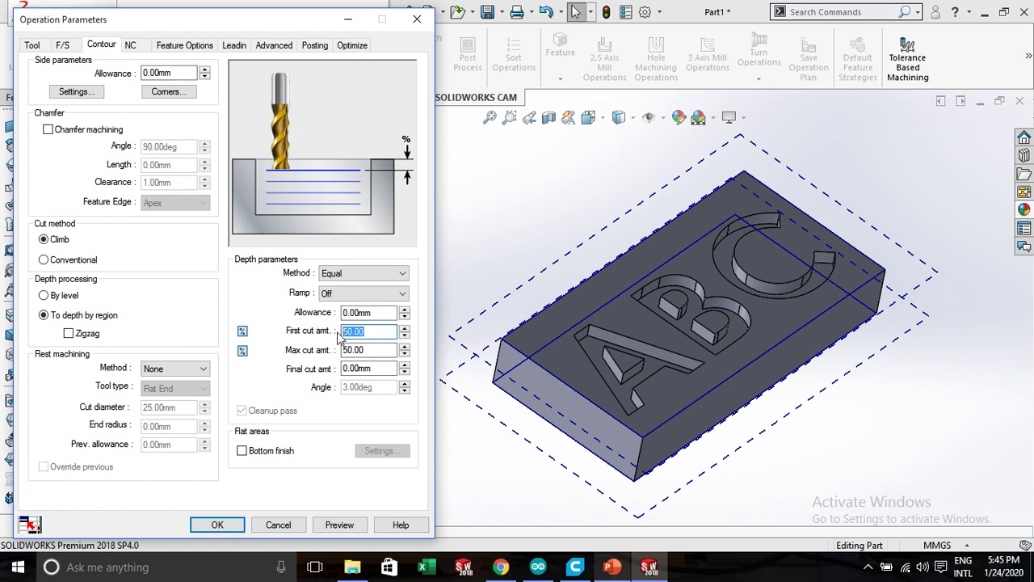
text(10)
key(Tab)
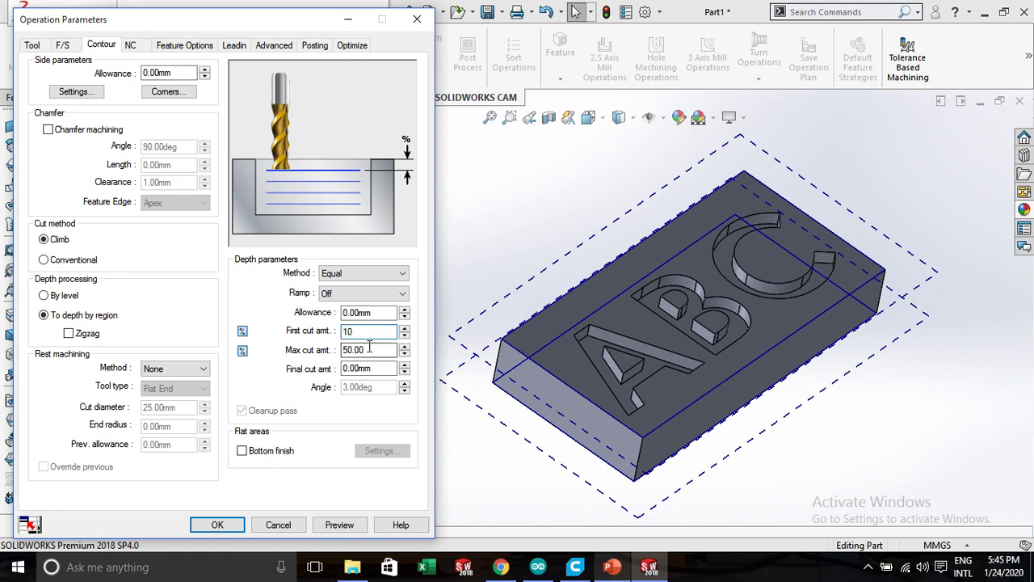
text(25)
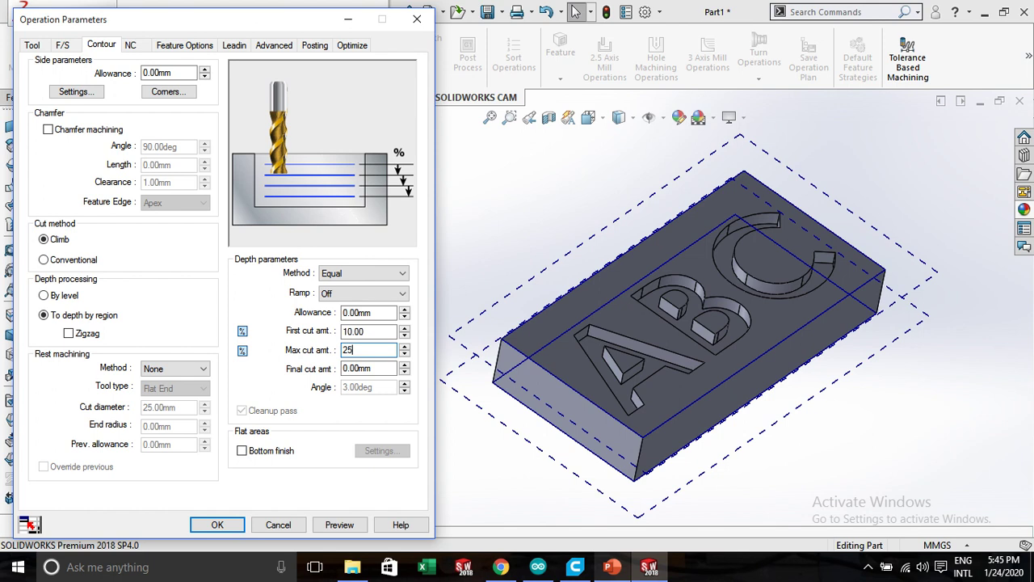
click(235, 522)
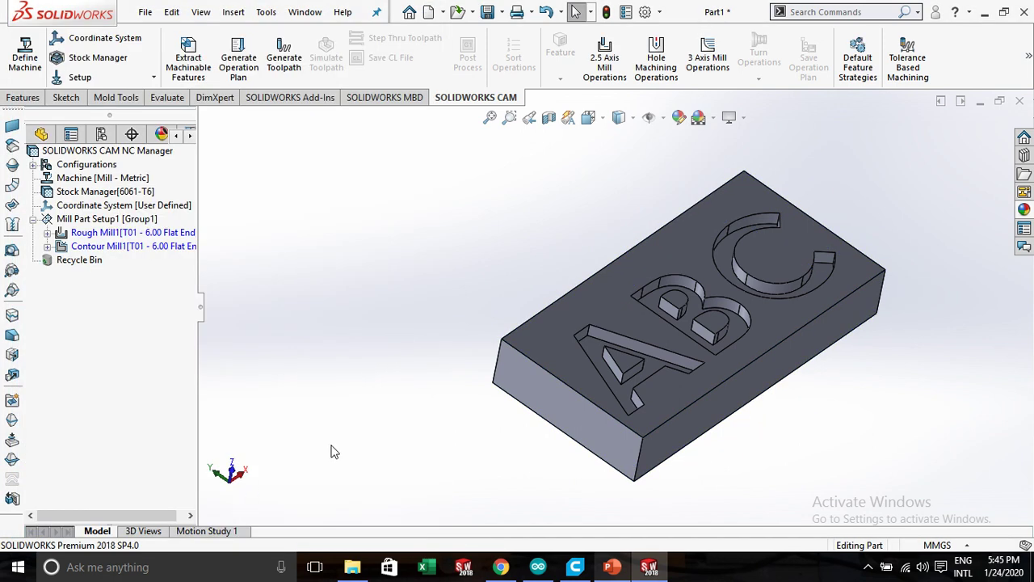
Run Generate Toolpath for Rough Mill1 and Contour Mill1, then launch Simulate Toolpath.
middle_drag(331, 446, 334, 450)
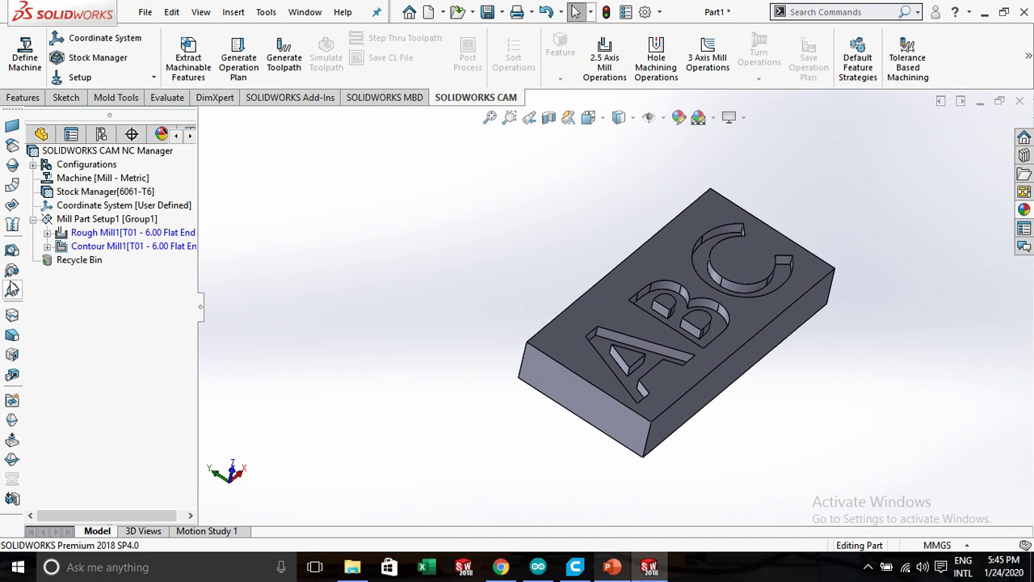
click(101, 233)
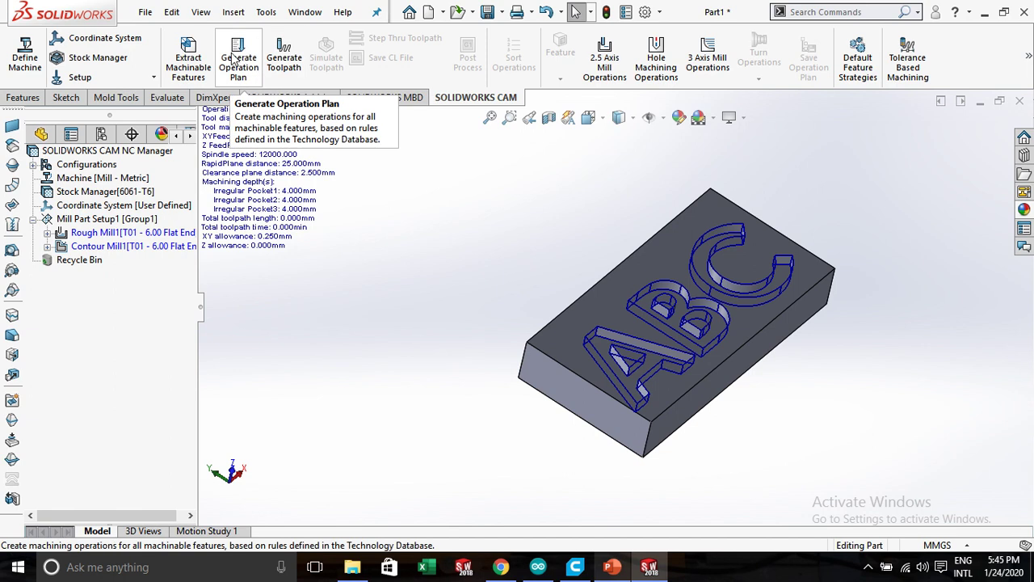
click(96, 309)
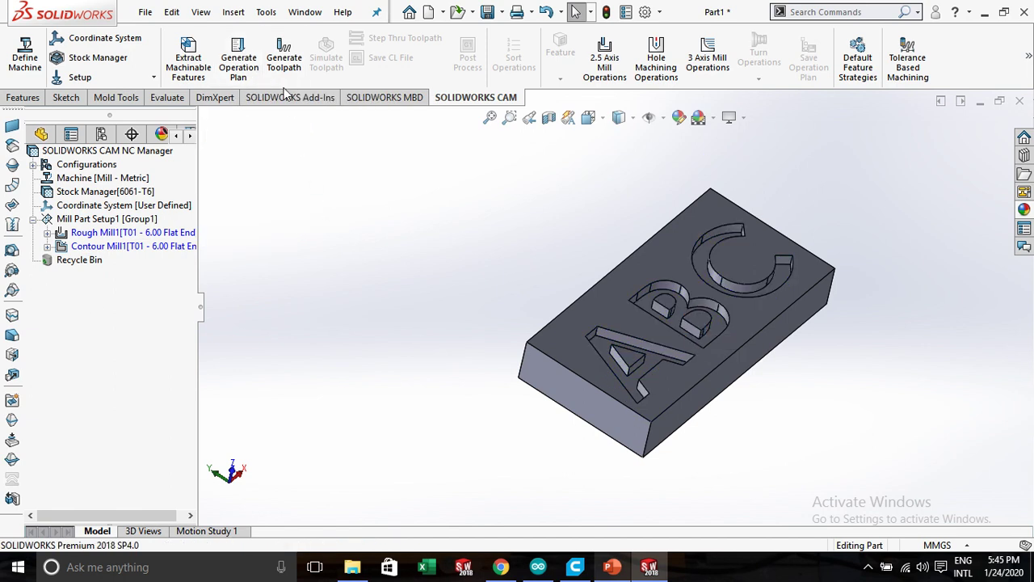
click(284, 61)
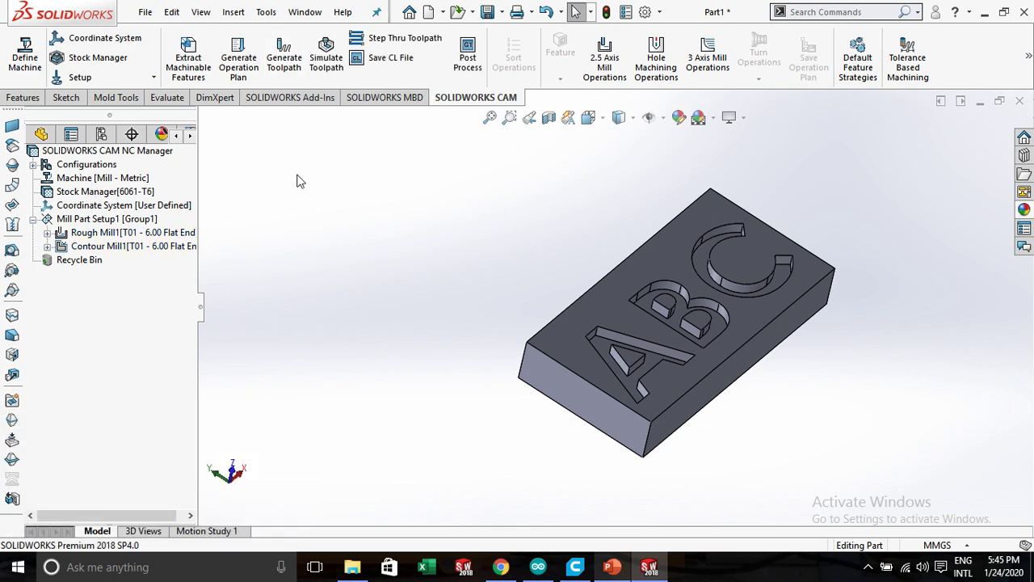
click(324, 61)
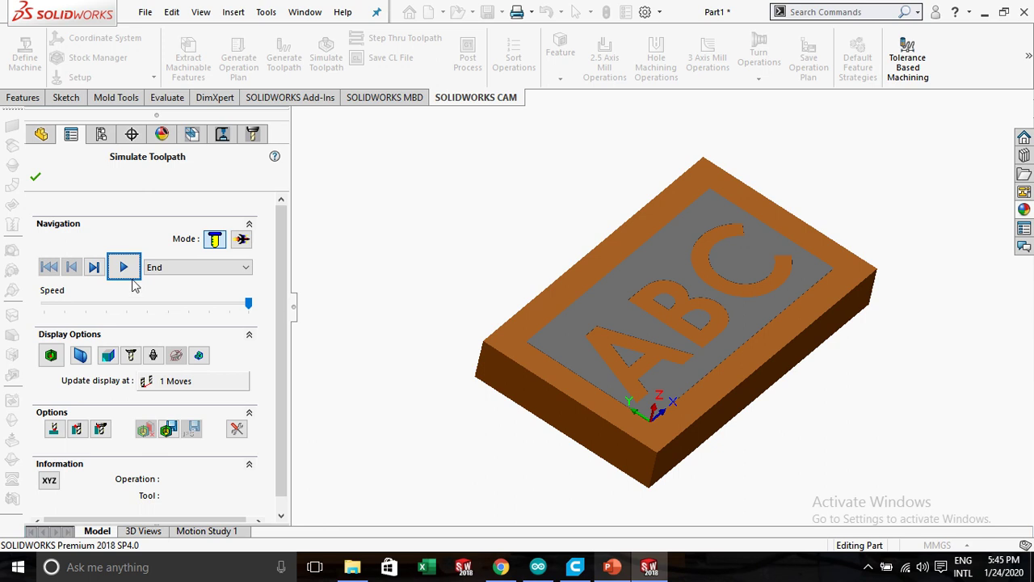
Play the machining simulation, inspect the carved ABC letters, close it, and view from near top.
click(127, 269)
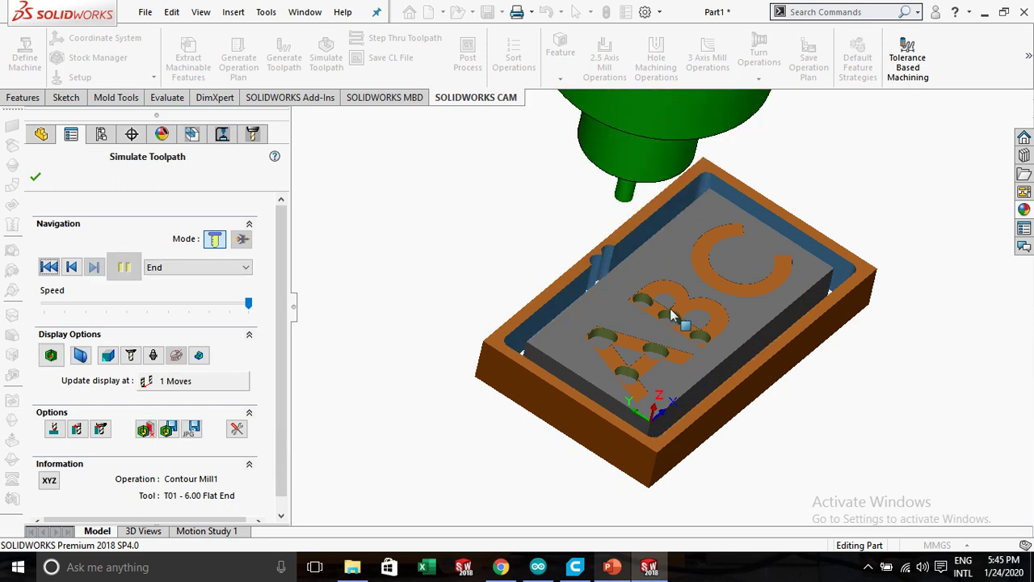
scroll(687, 324, down, 3)
scroll(662, 295, down, 2)
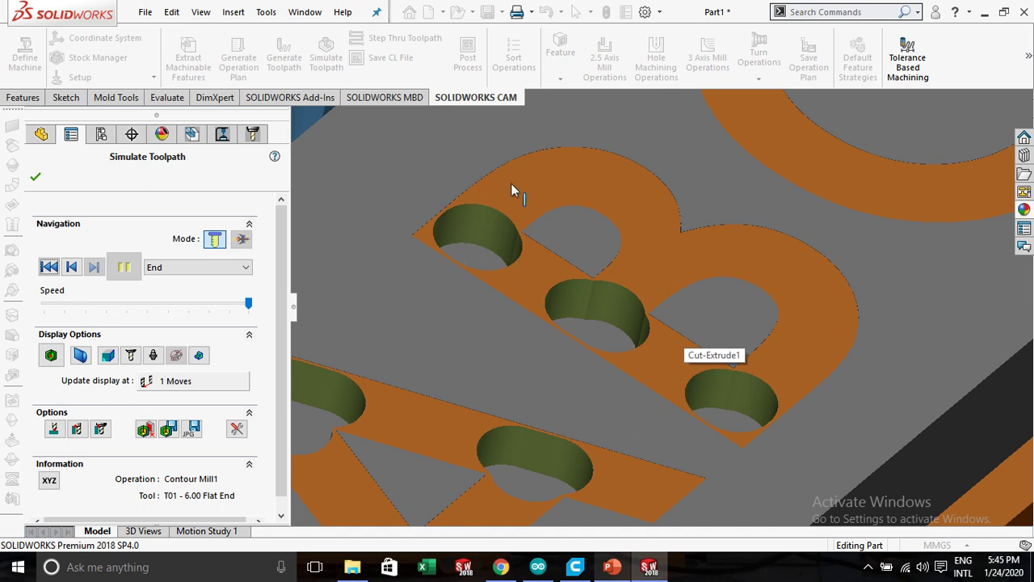
scroll(646, 323, up, 2)
scroll(648, 377, up, 3)
scroll(649, 377, up, 2)
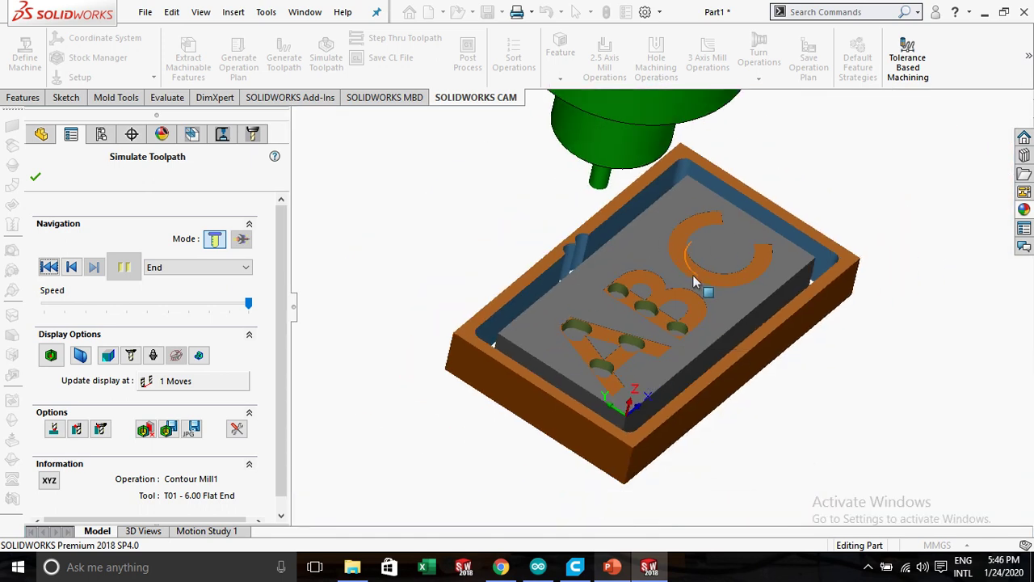
click(35, 178)
mouse_move(390, 365)
middle_down()
mouse_move(374, 404)
mouse_move(381, 416)
mouse_move(556, 384)
middle_up()
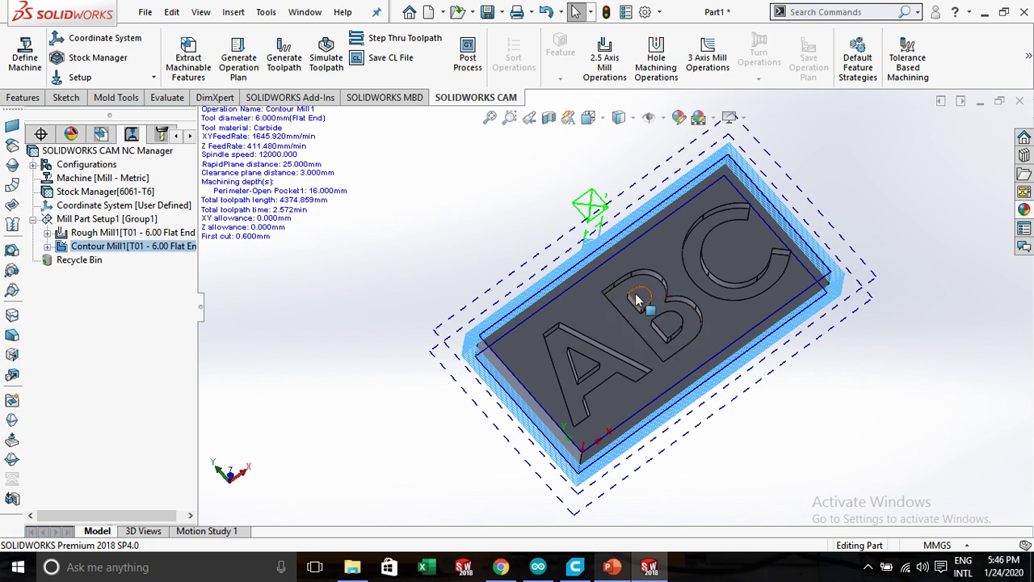
Measure the letter B's arc edge (6.57 mm) and its distance to an inner edge (5.32 mm).
scroll(635, 293, down, 3)
scroll(647, 291, down, 2)
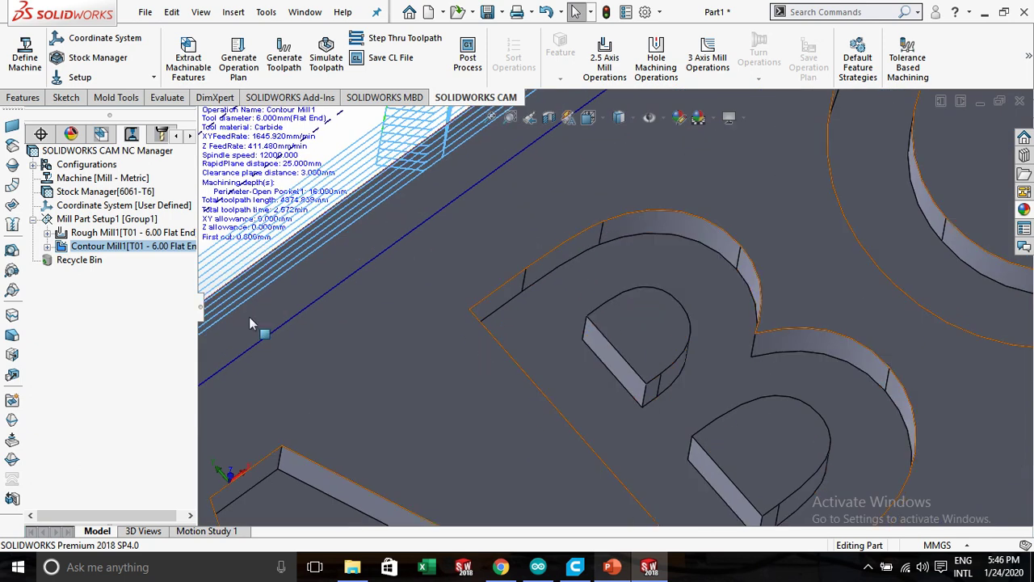
click(168, 96)
click(62, 53)
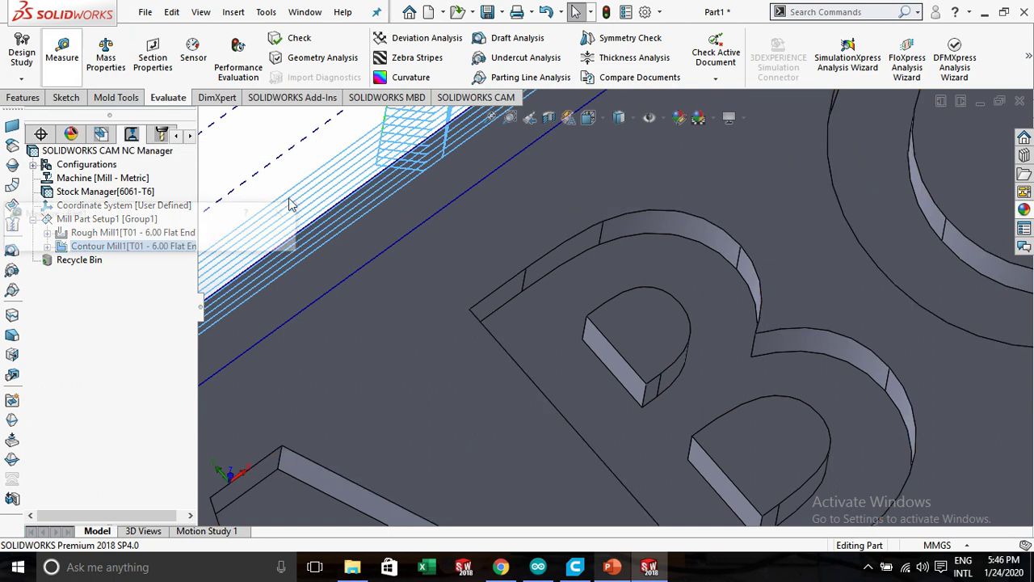
click(548, 253)
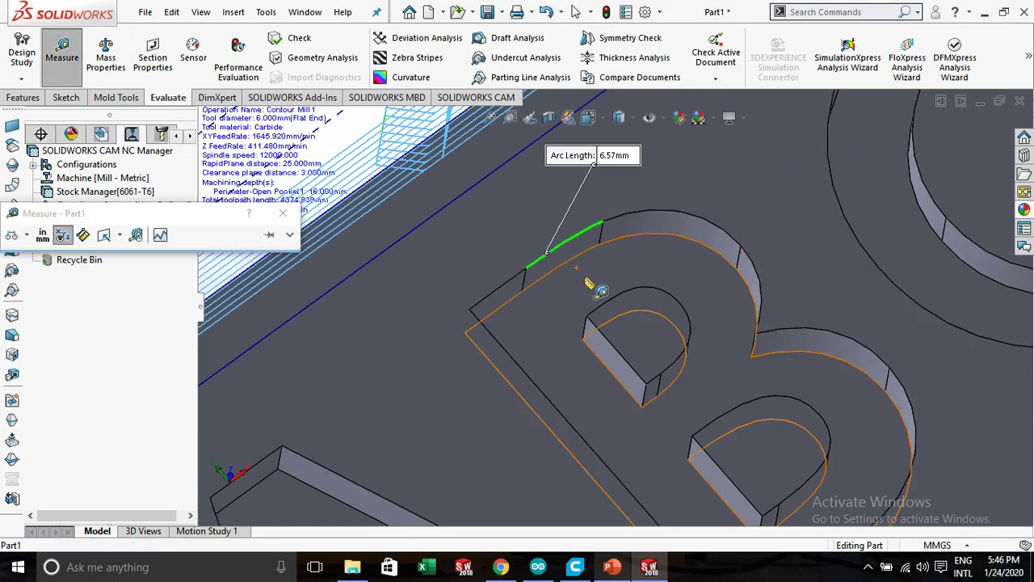
click(601, 313)
scroll(598, 299, down, 2)
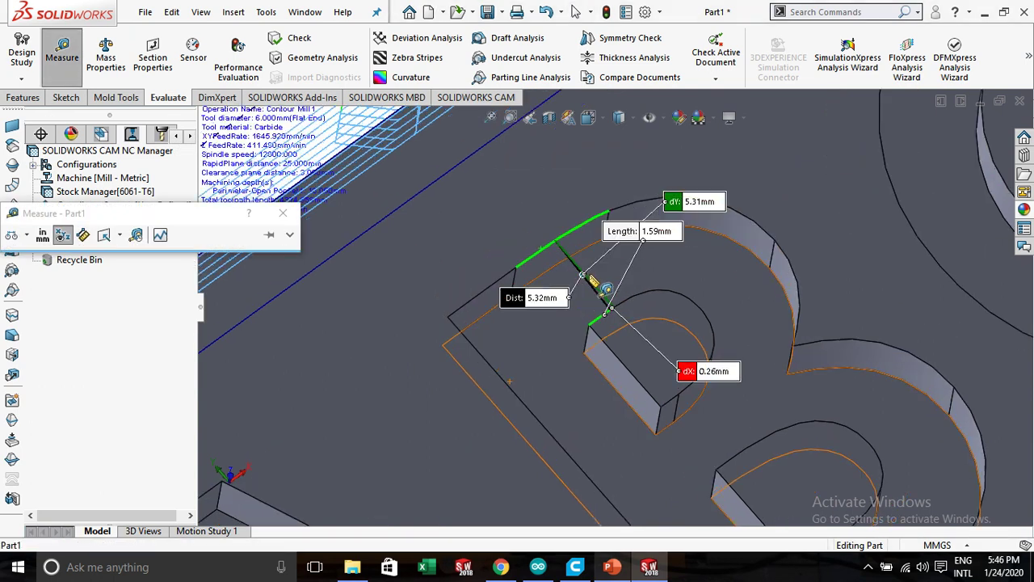
scroll(602, 300, down, 2)
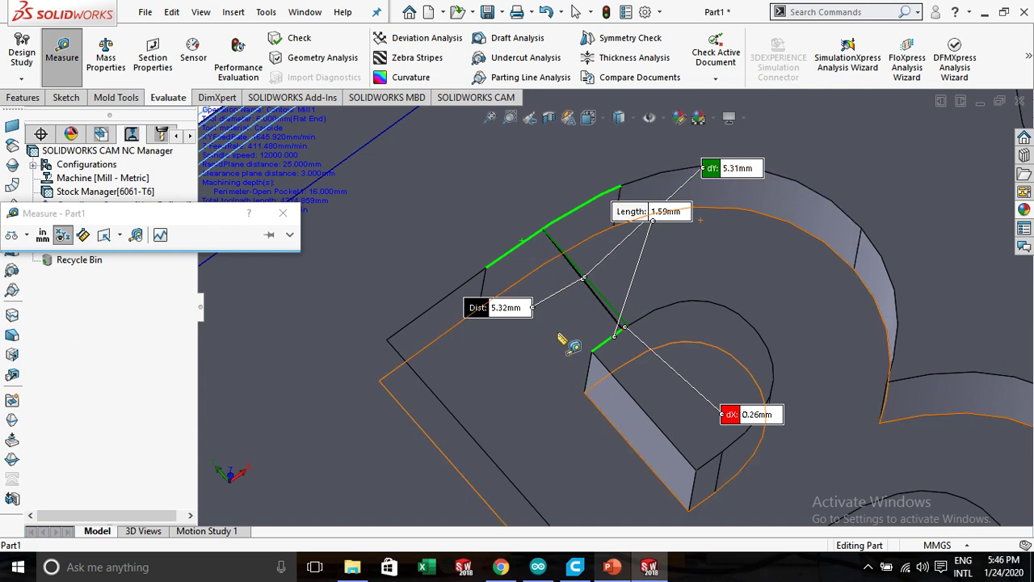
scroll(602, 267, up, 3)
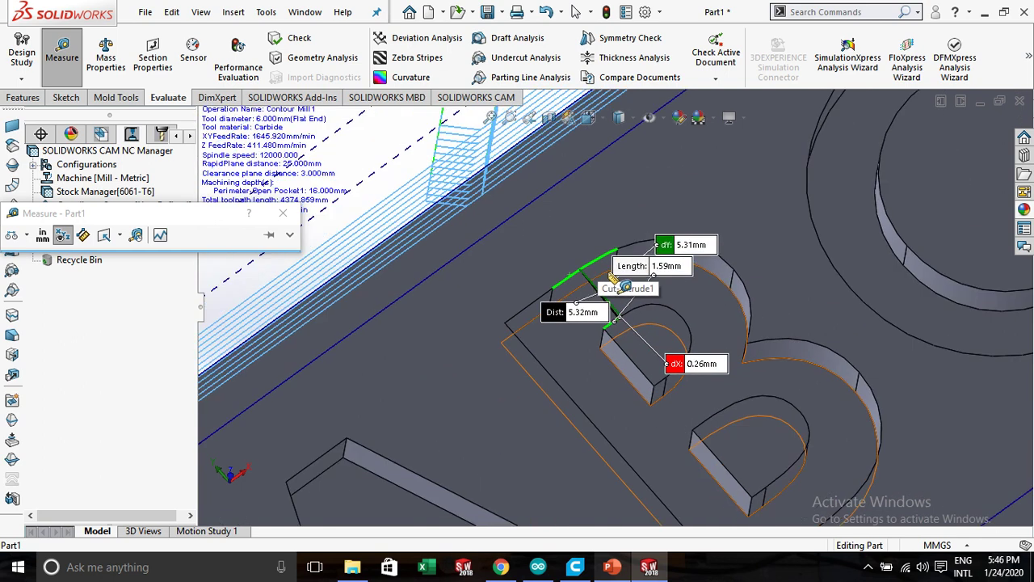
scroll(602, 267, up, 3)
click(283, 212)
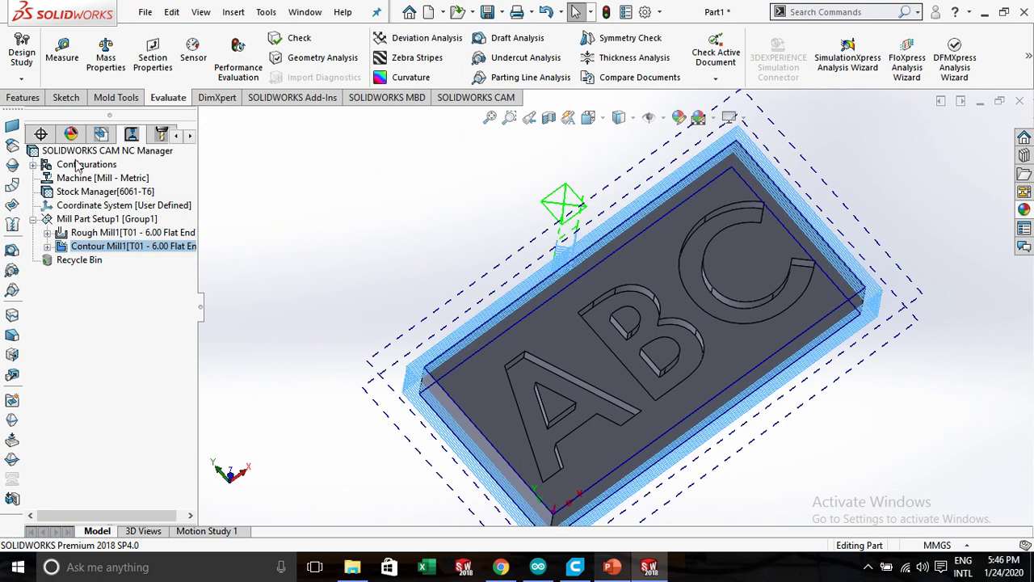
Switch to the FeatureManager tree and select Boss-Extrude1 to show its 100 × 50 dimensions.
click(174, 137)
click(40, 135)
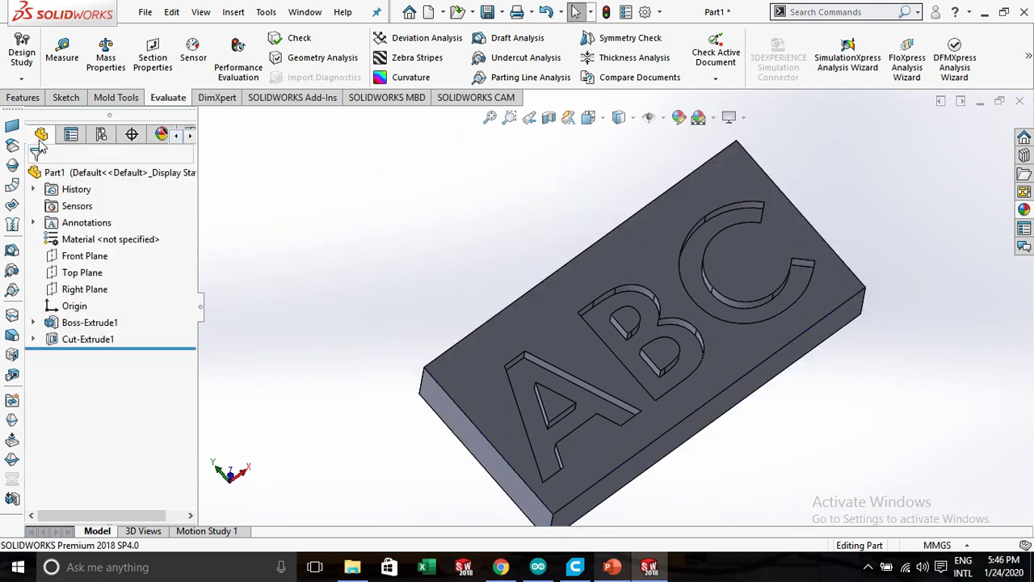
click(81, 322)
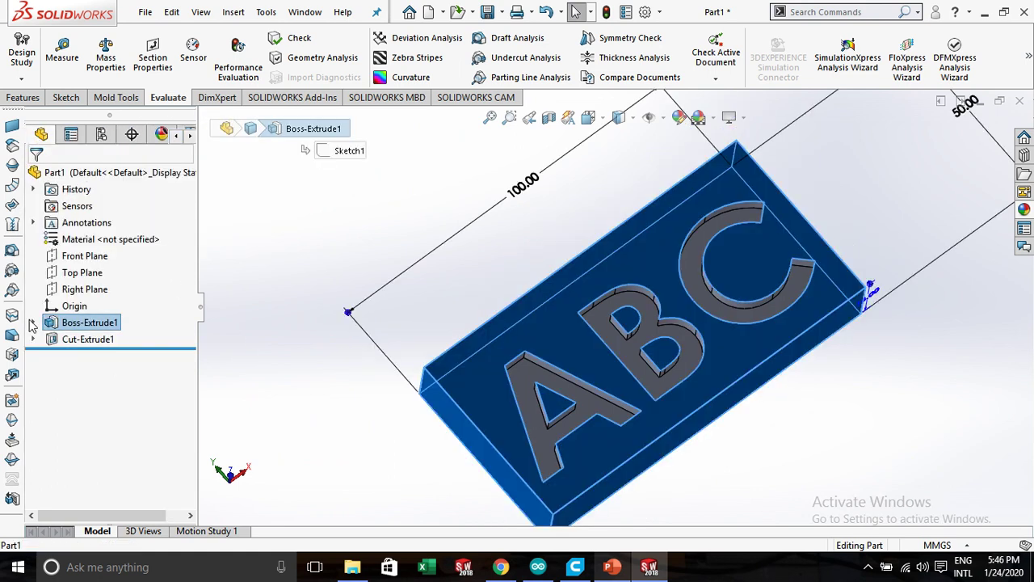
Expand Cut-Extrude1 and open Sketch2, the ABC letter sketch, for editing.
click(33, 340)
click(101, 356)
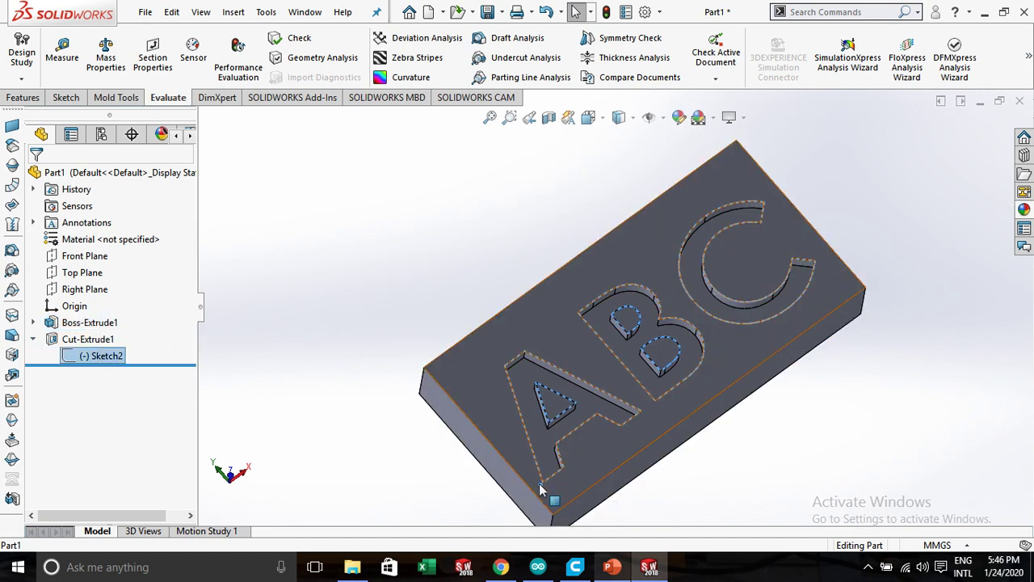
click(541, 488)
click(102, 356)
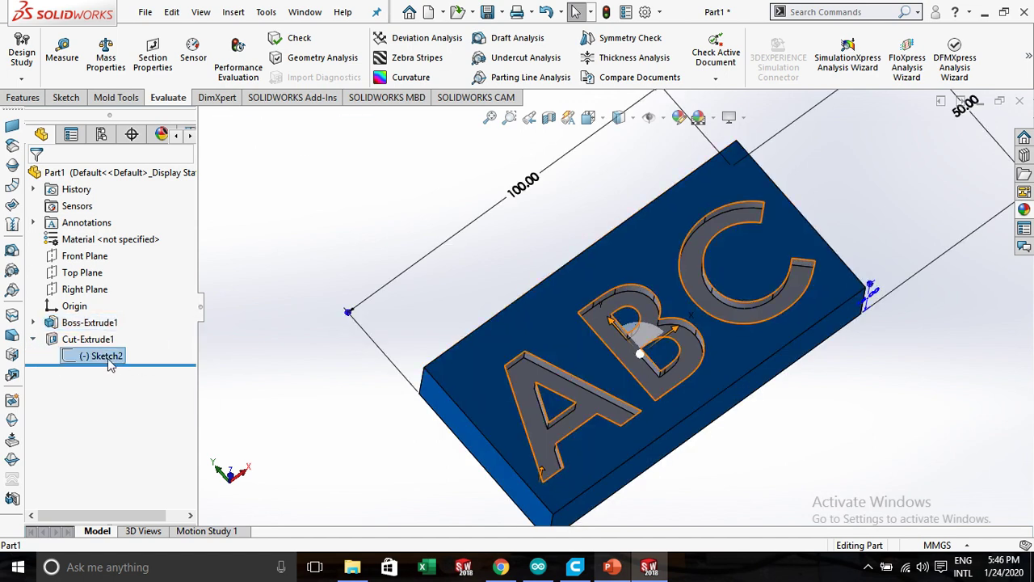
click(121, 313)
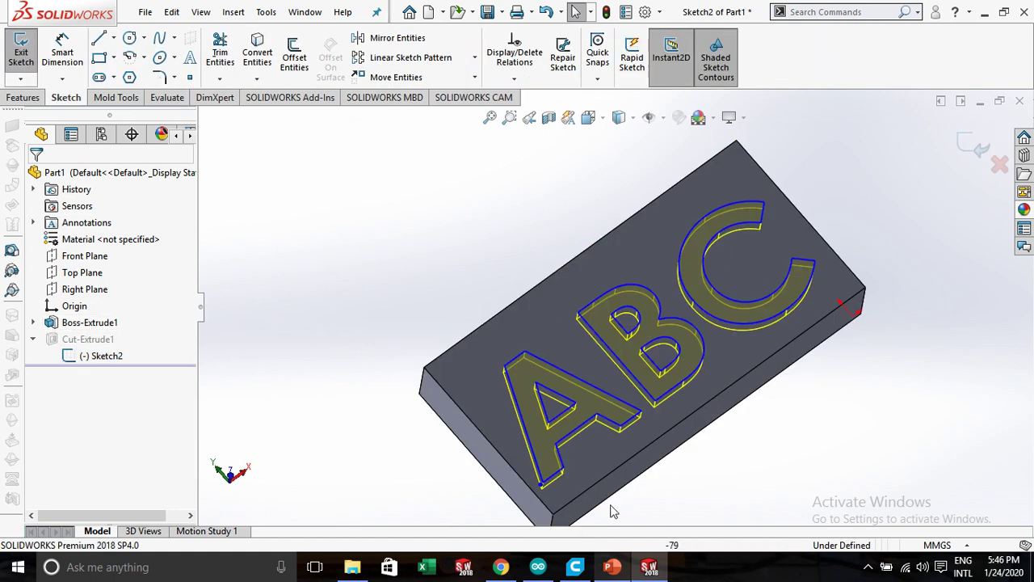
scroll(549, 483, down, 3)
scroll(552, 477, down, 1)
scroll(554, 426, up, 2)
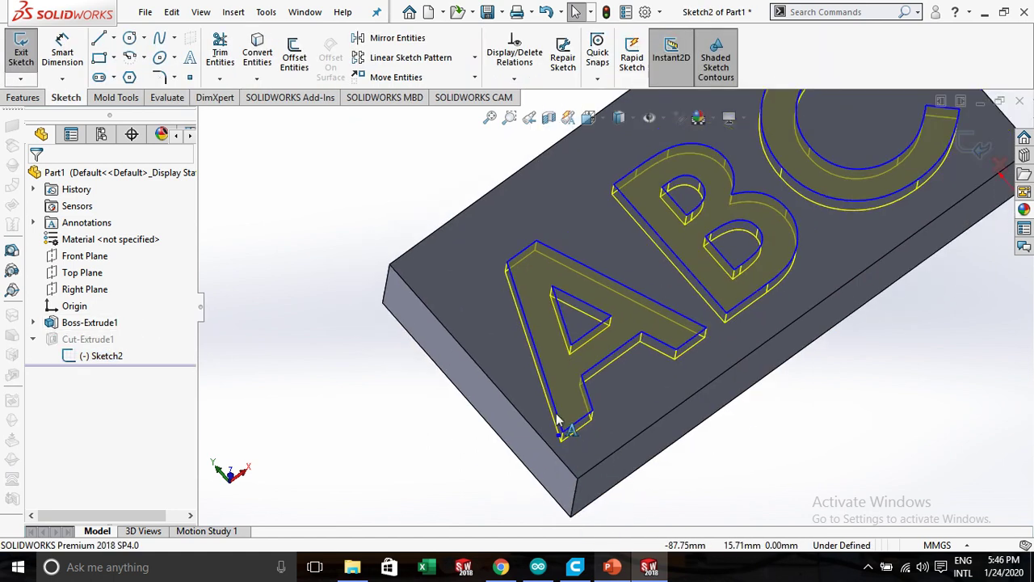
Change the ABC sketch text's letter height to 50 mm and confirm the text.
double_click(556, 413)
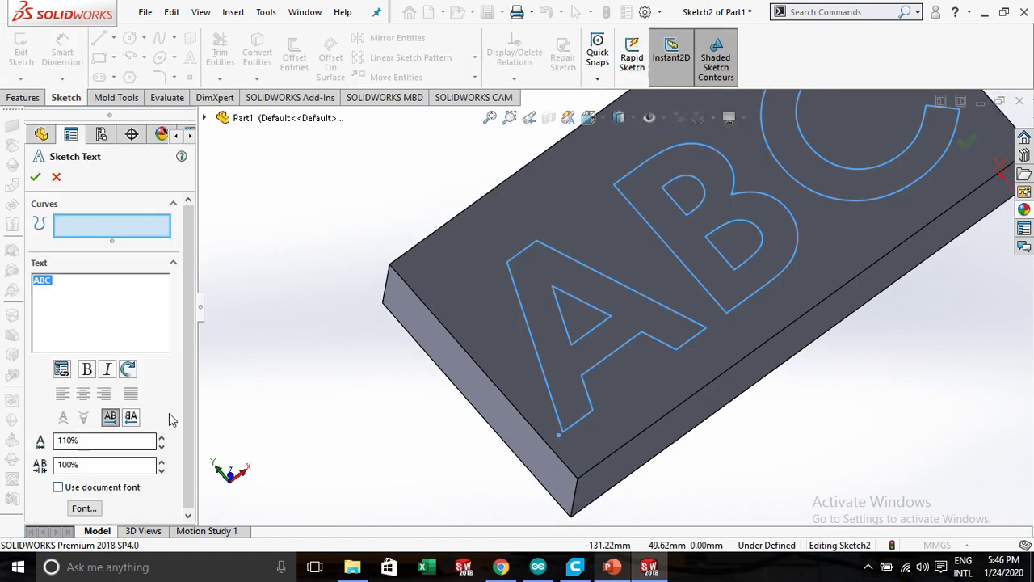
scroll(171, 419, down, 1)
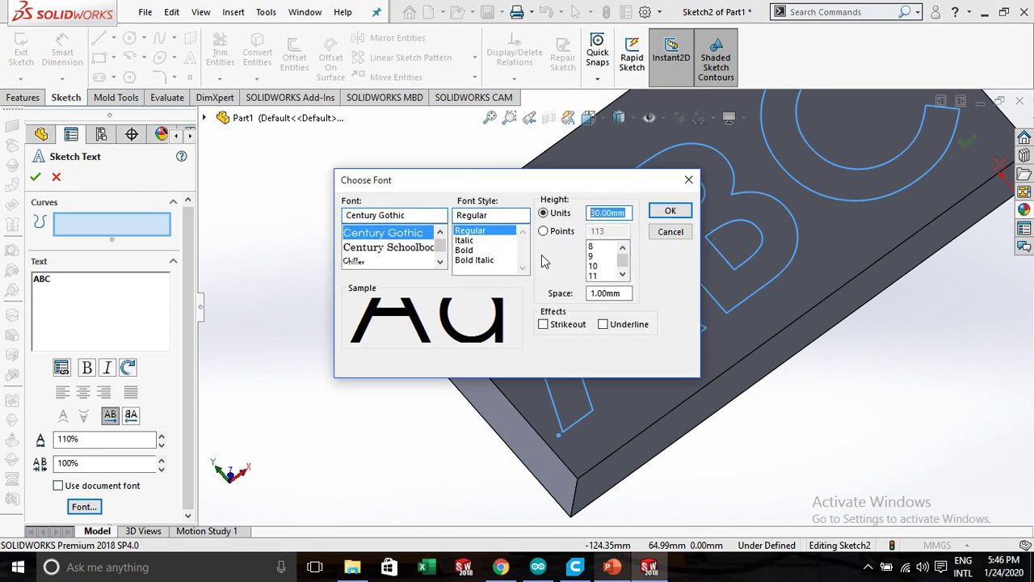
key(Return)
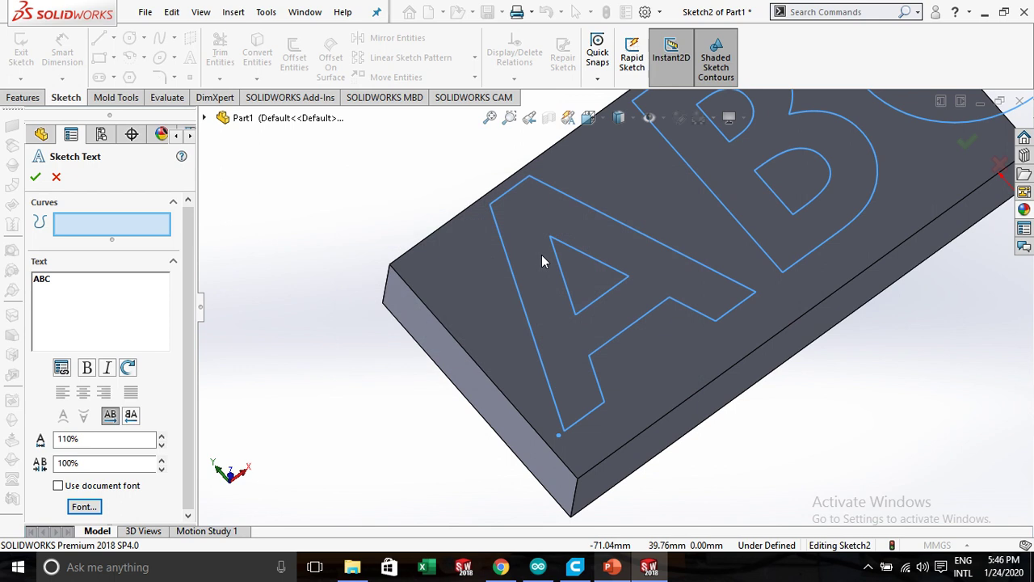
scroll(565, 308, up, 4)
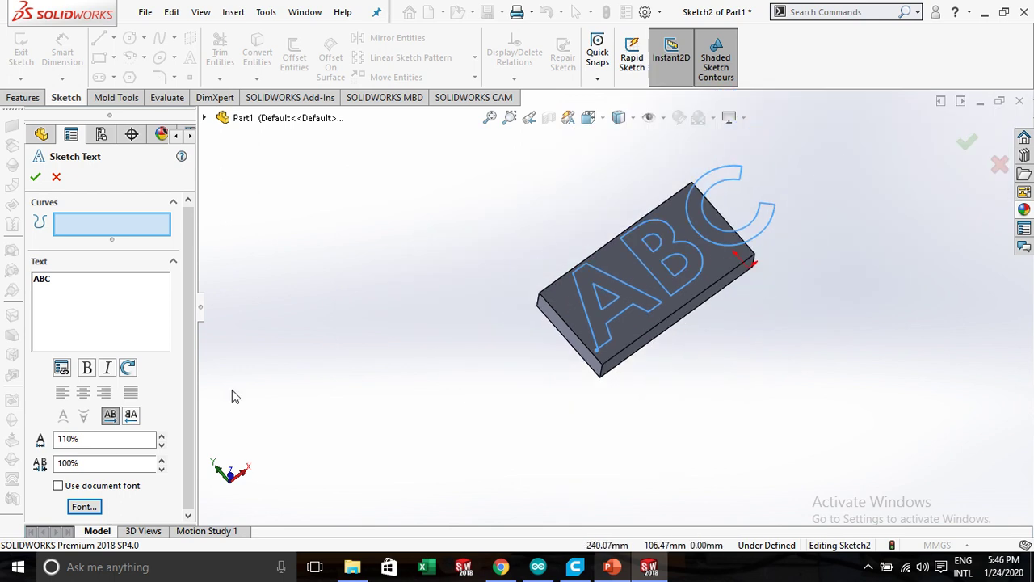
key(Return)
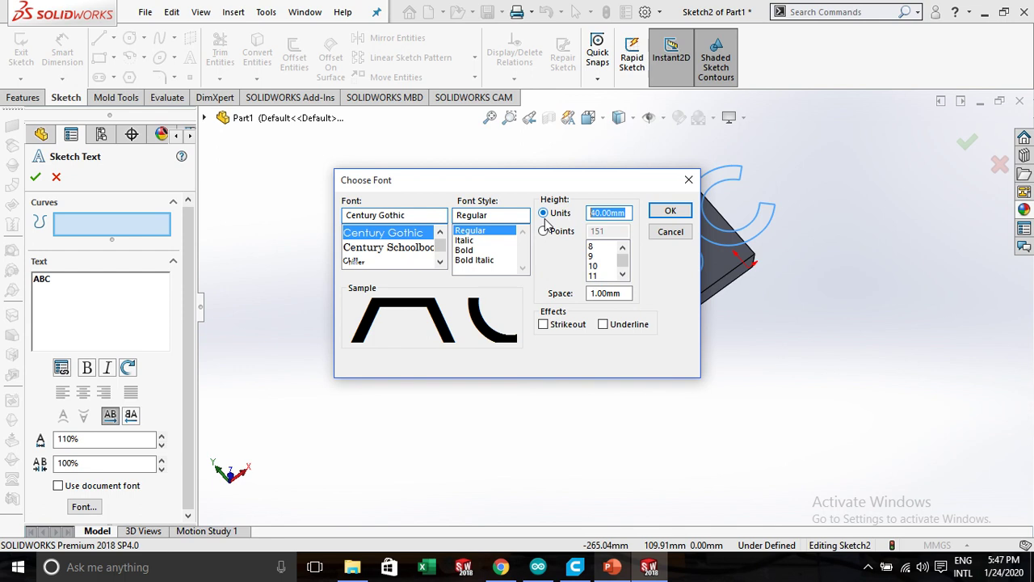
text(0)
key(Return)
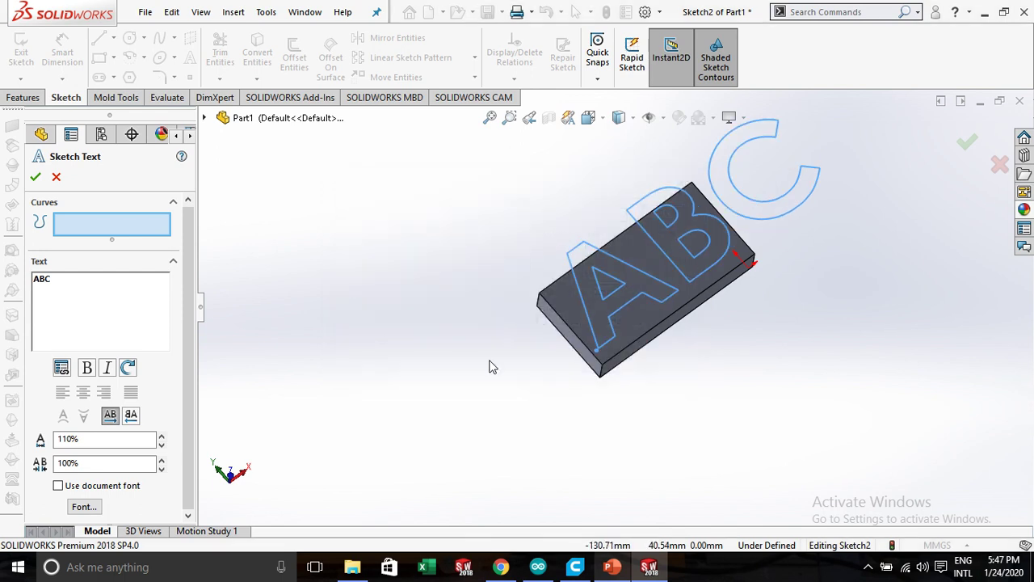
click(37, 177)
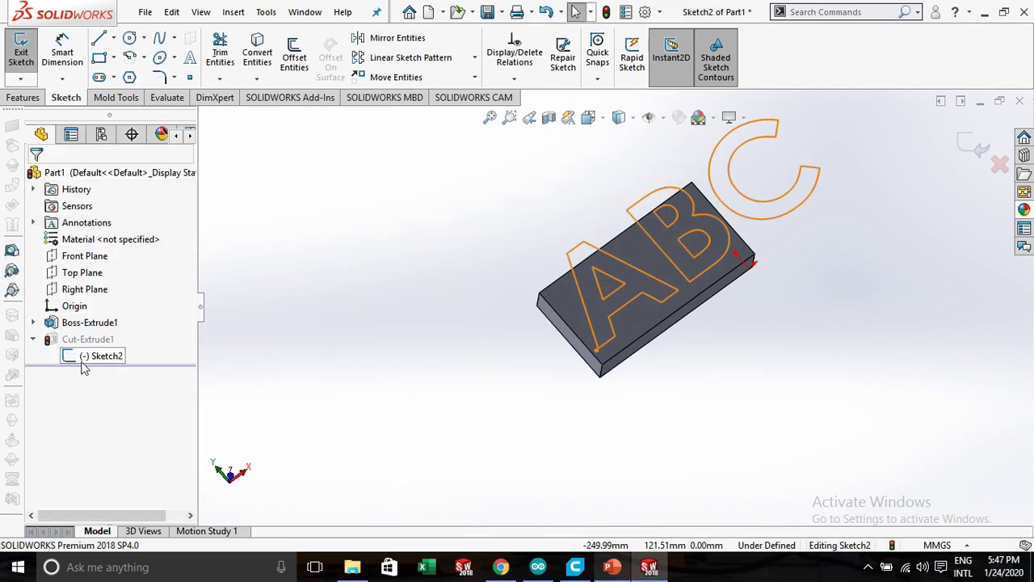
Open Sketch1, the base rectangle under Boss-Extrude1, for editing.
click(85, 322)
click(32, 322)
click(101, 339)
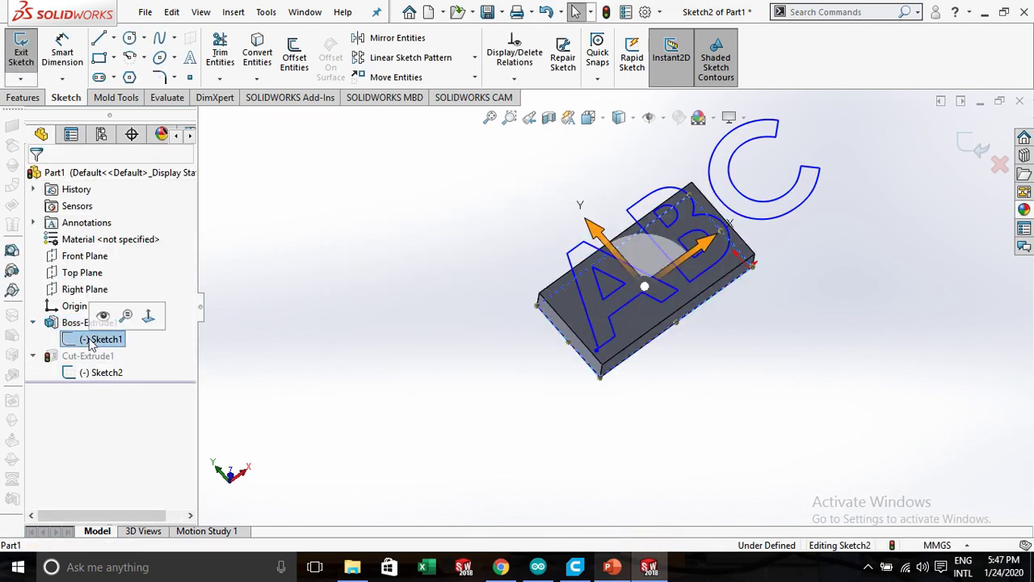
right_click(92, 343)
click(421, 341)
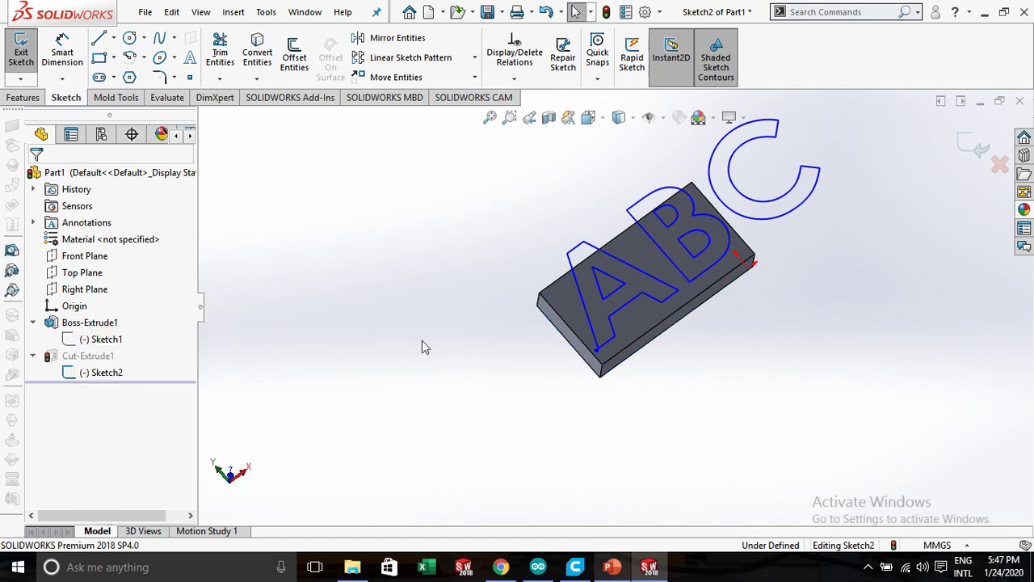
double_click(100, 339)
right_click(100, 343)
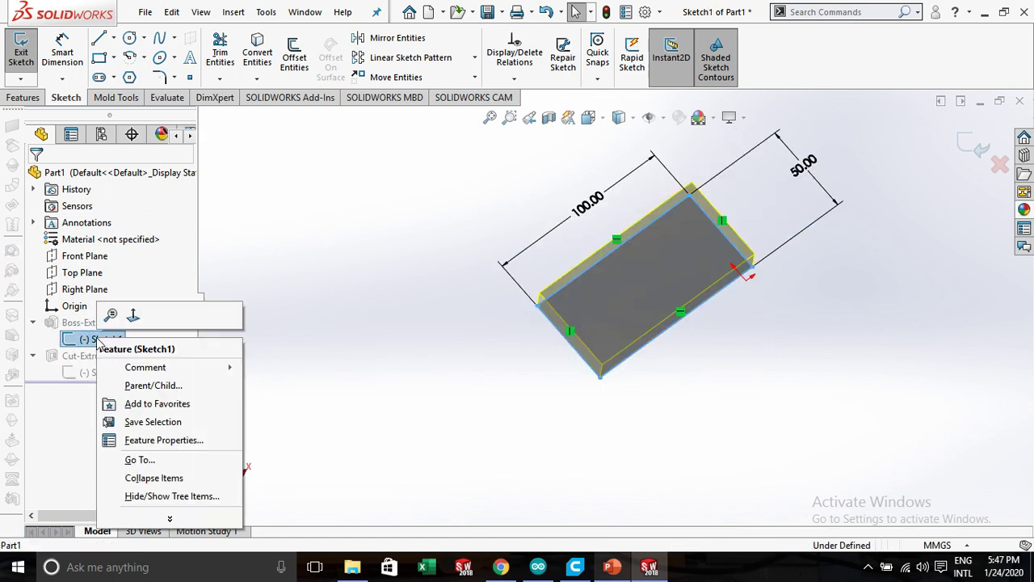
click(290, 343)
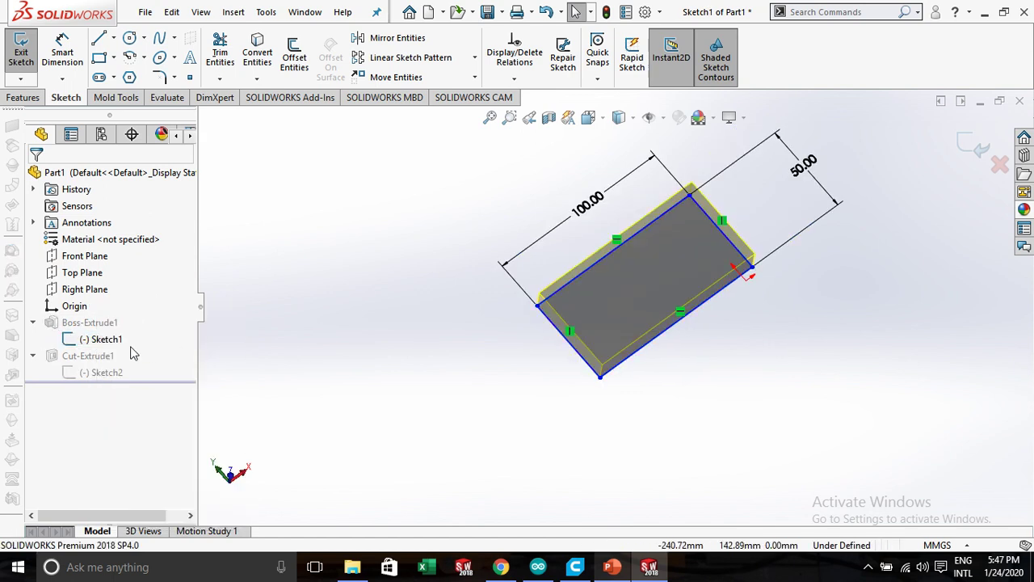
Change the plate length from 100 to 200 mm and width from 50 to 70 mm, then exit.
click(568, 348)
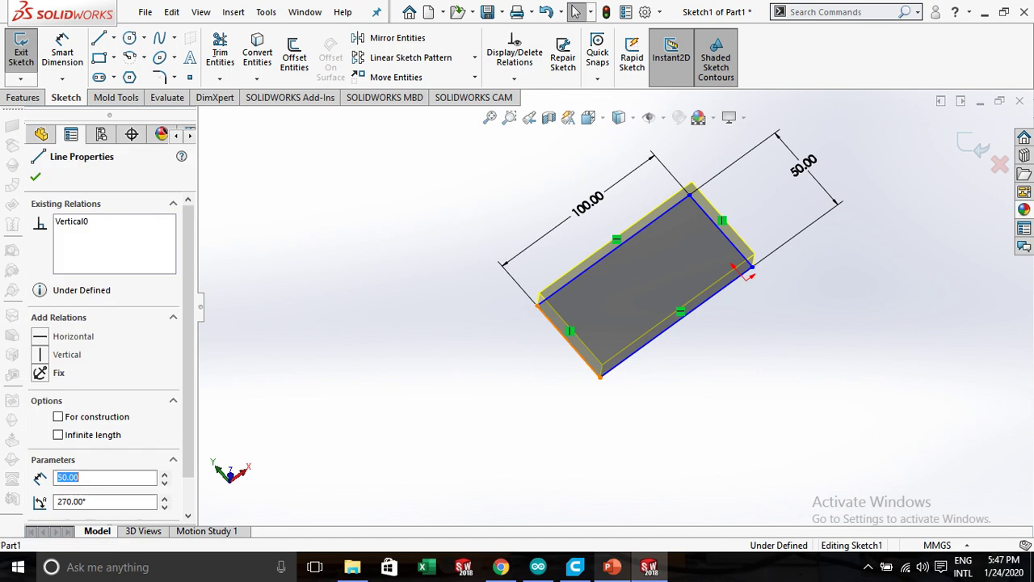
double_click(588, 206)
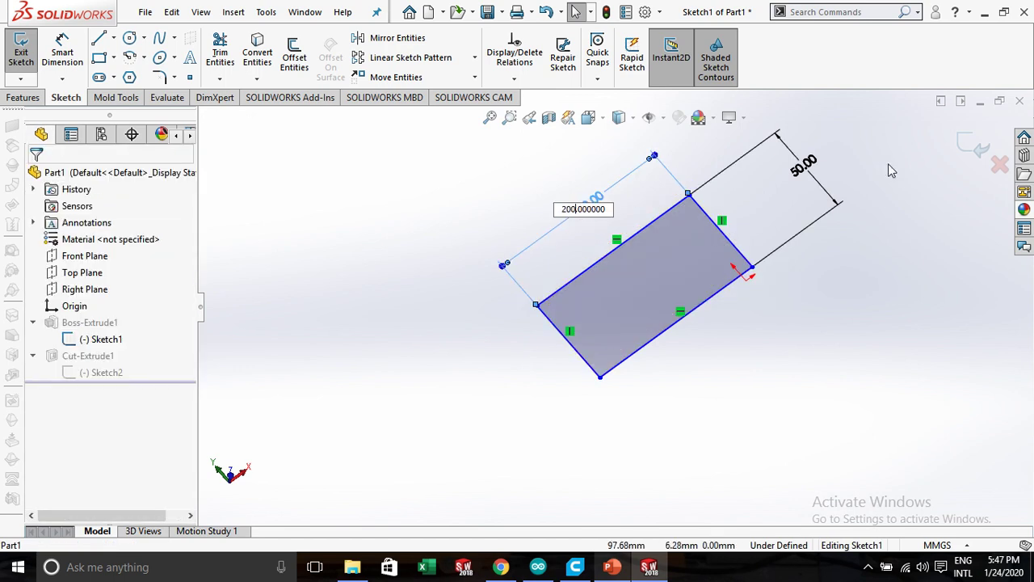
double_click(796, 170)
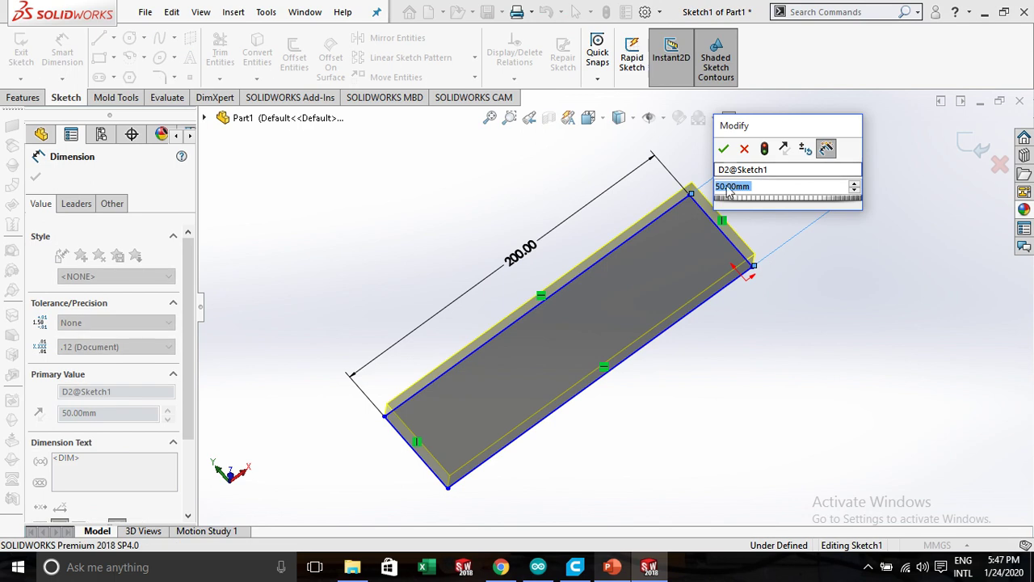
click(719, 187)
text(70)
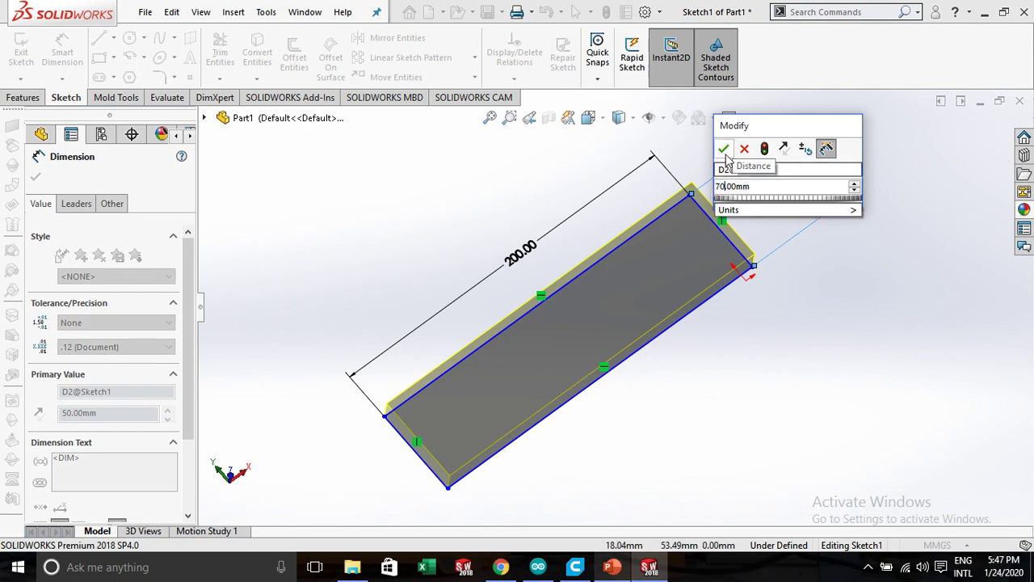
click(723, 149)
click(758, 414)
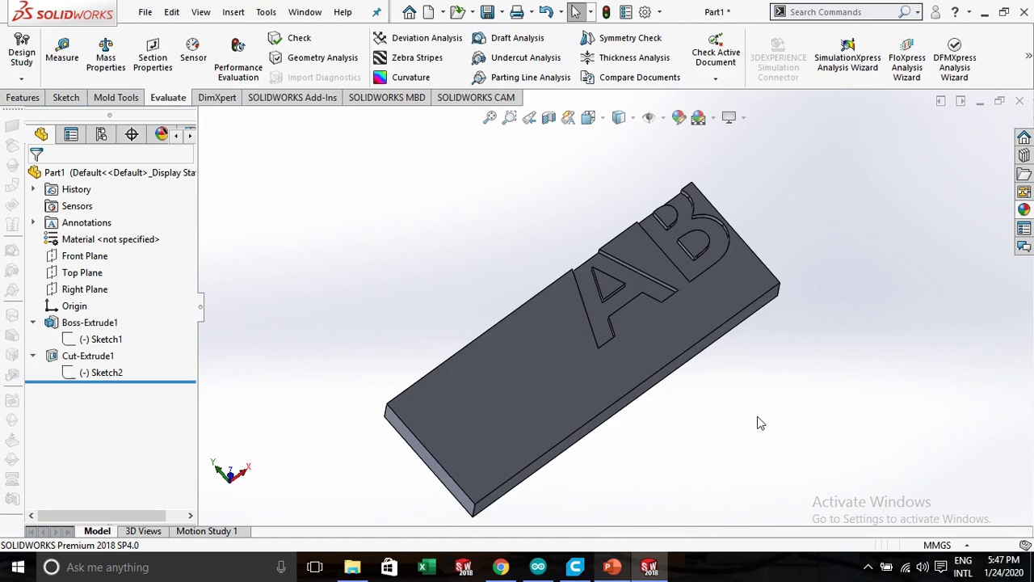
Reopen Sketch2, the ABC letter sketch, for editing.
key(z)
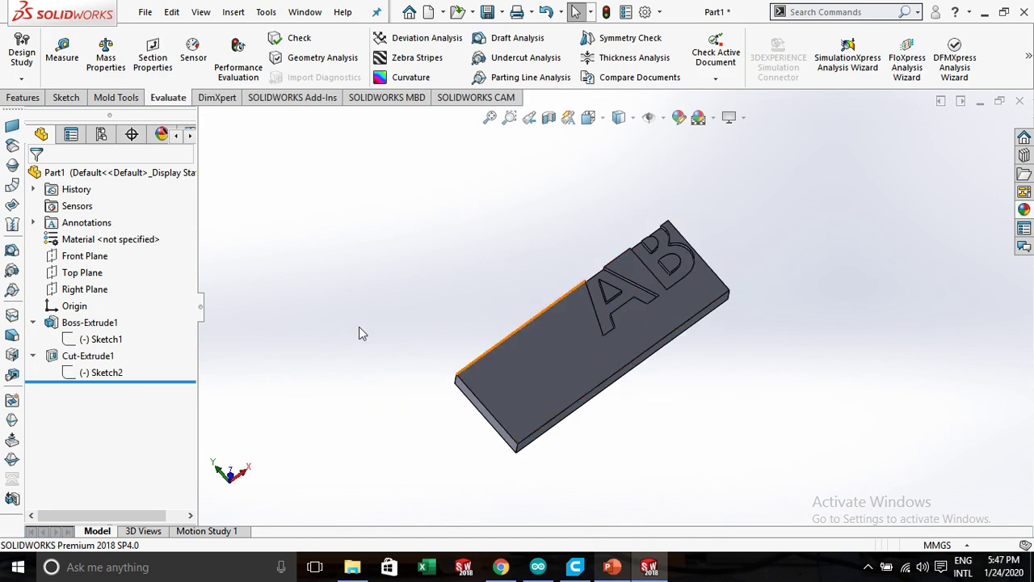
click(100, 372)
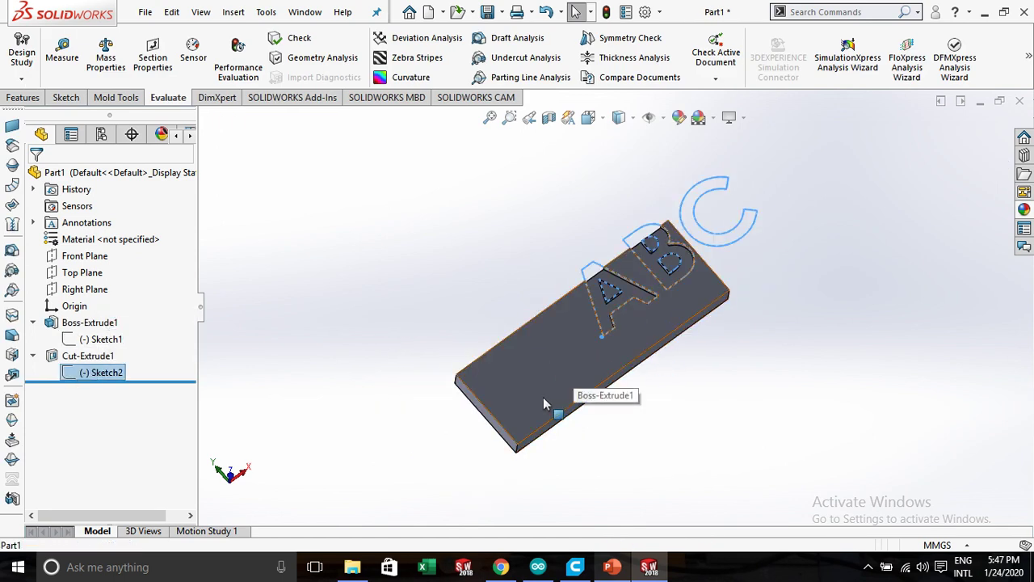
click(516, 432)
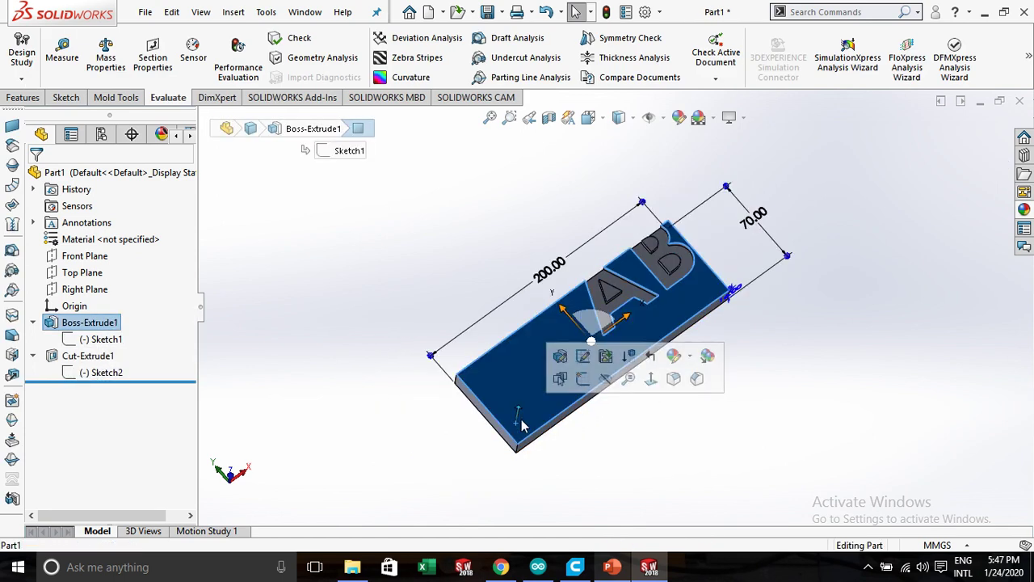
click(99, 377)
right_click(99, 376)
click(130, 306)
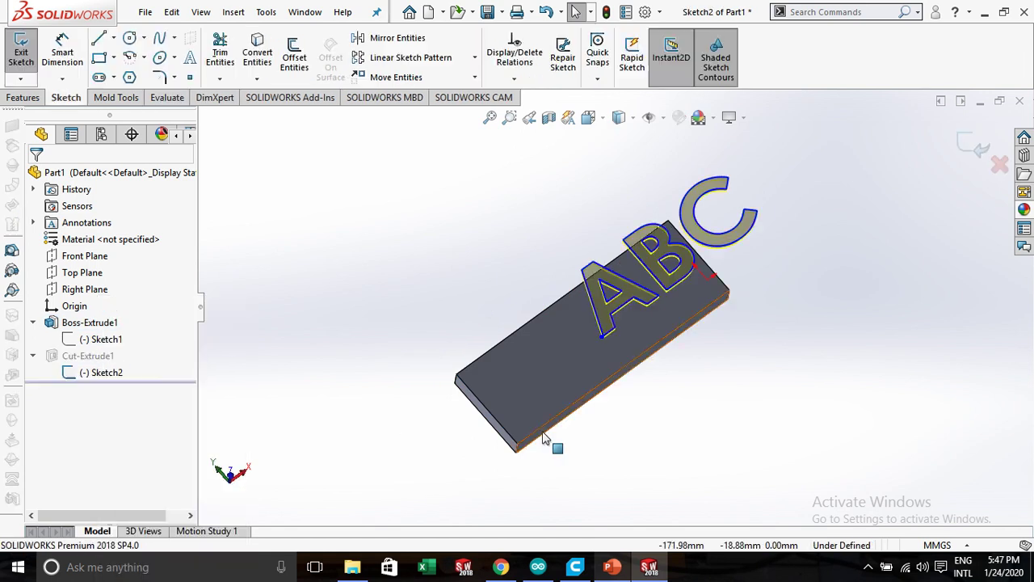
Reposition the ABC text near the plate's lower-left edge, confirm it, and rebuild the cut.
click(517, 432)
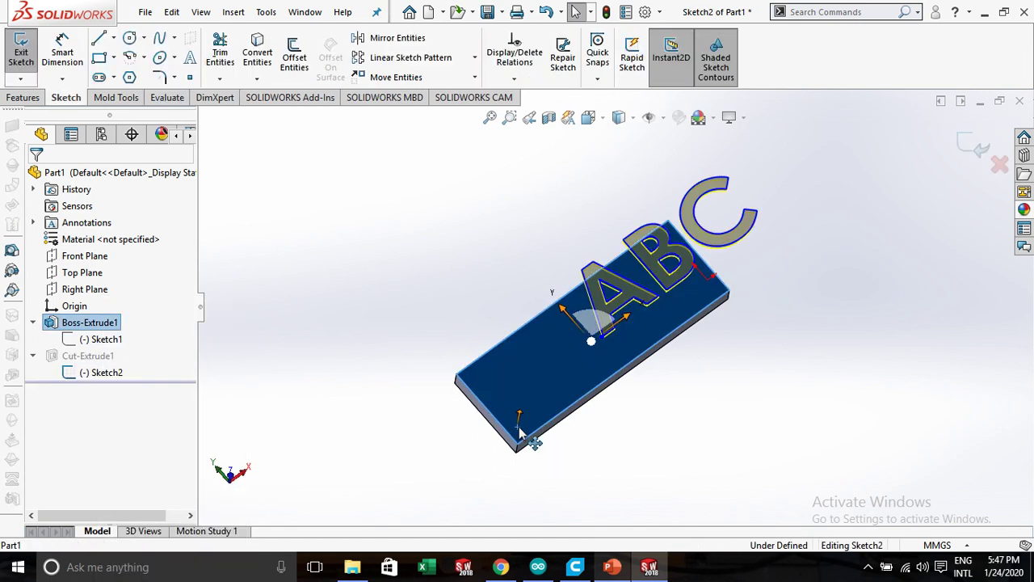
click(604, 342)
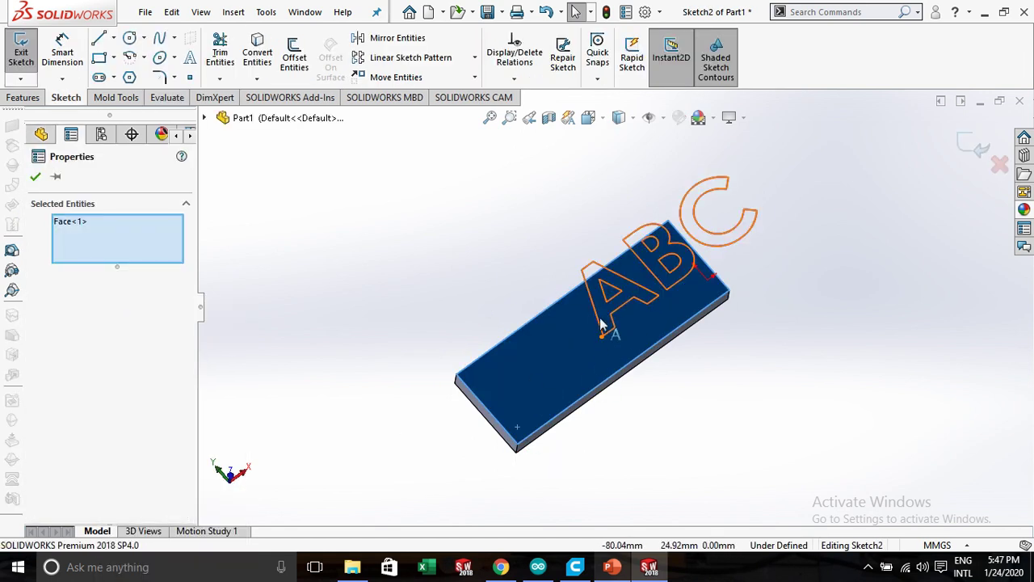
click(600, 327)
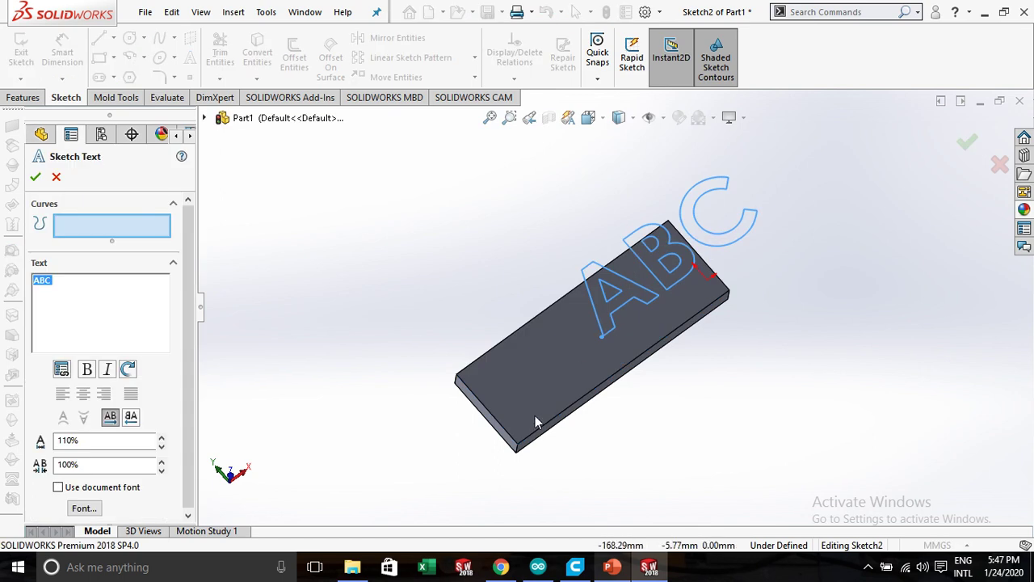
drag(521, 430, 522, 430)
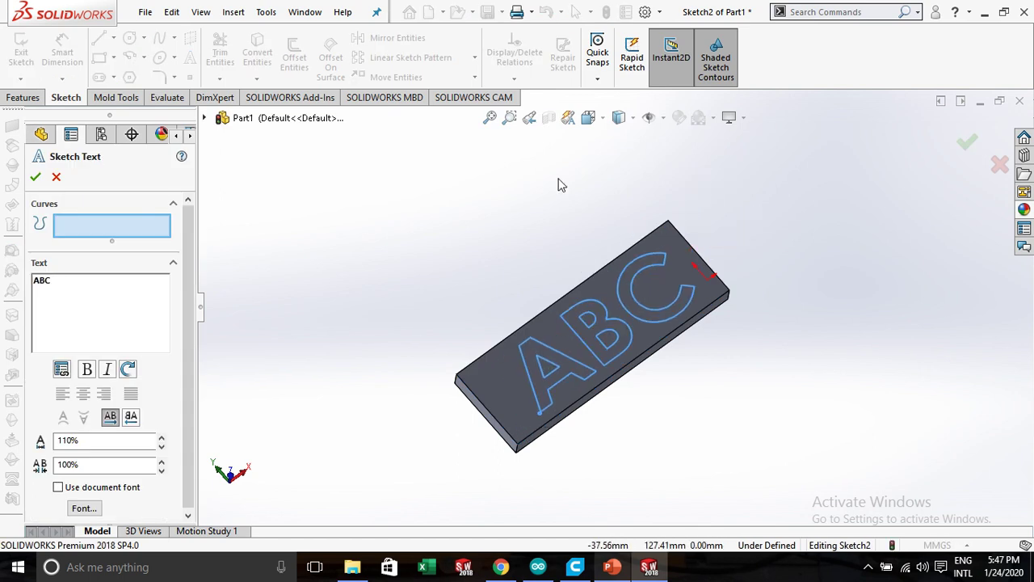
click(588, 118)
click(533, 315)
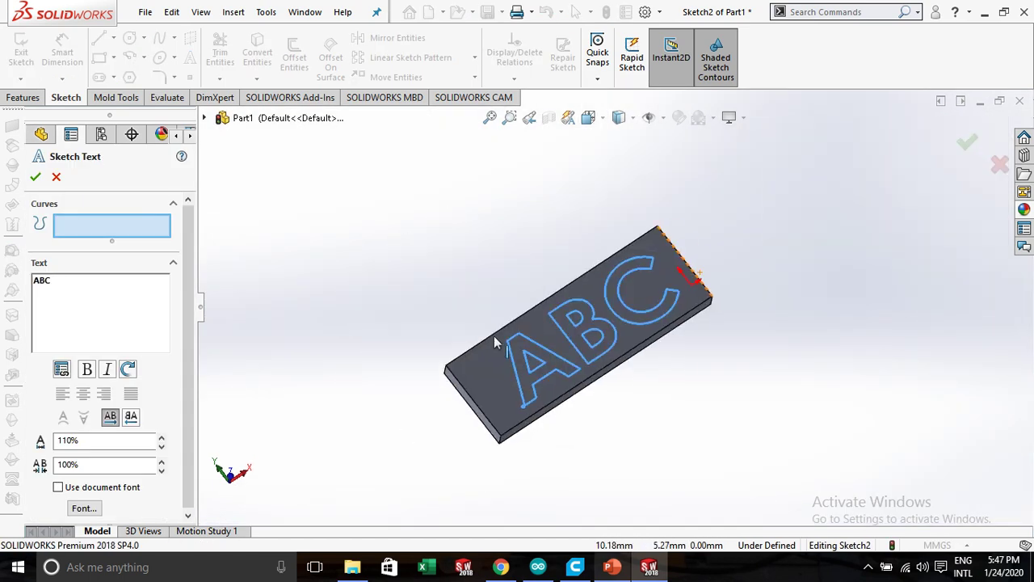
scroll(485, 347, down, 5)
scroll(308, 329, down, 2)
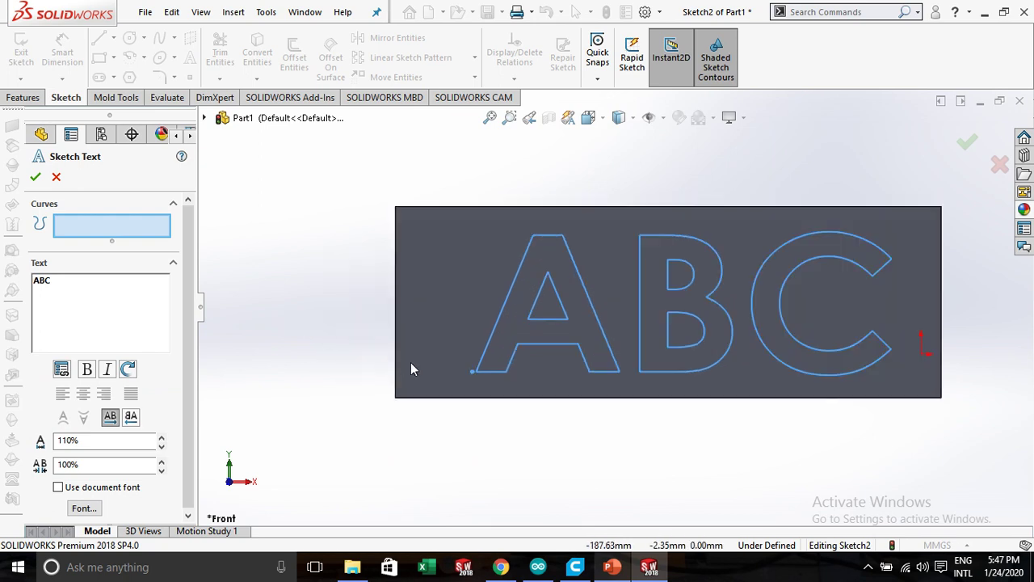
drag(466, 376, 470, 373)
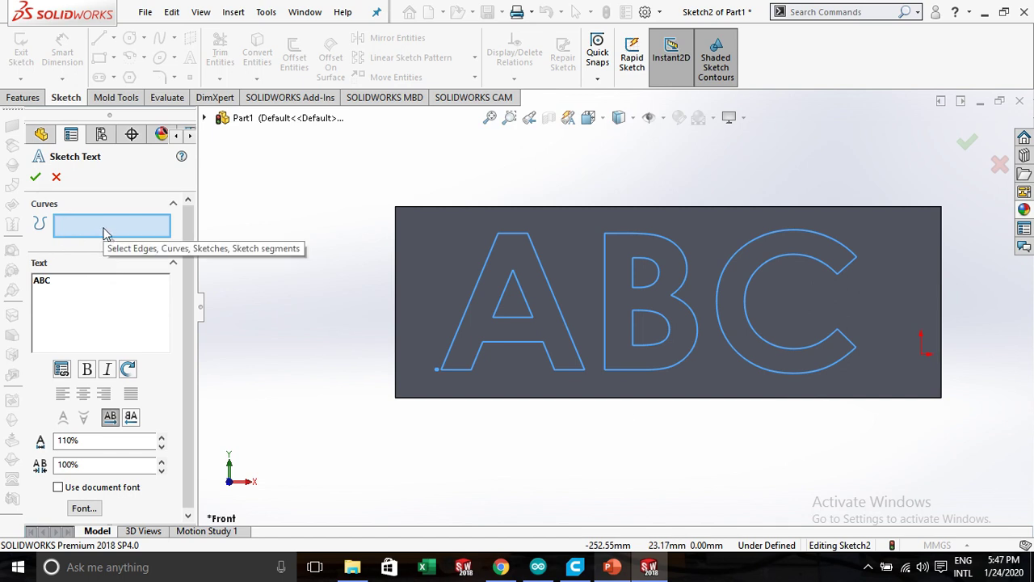
key(Return)
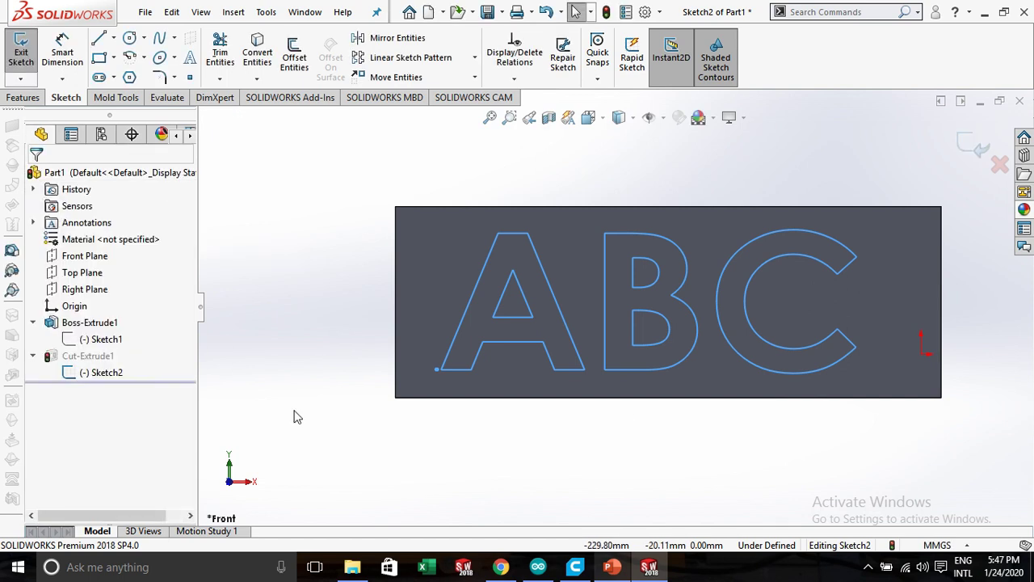
middle_drag(295, 445, 309, 389)
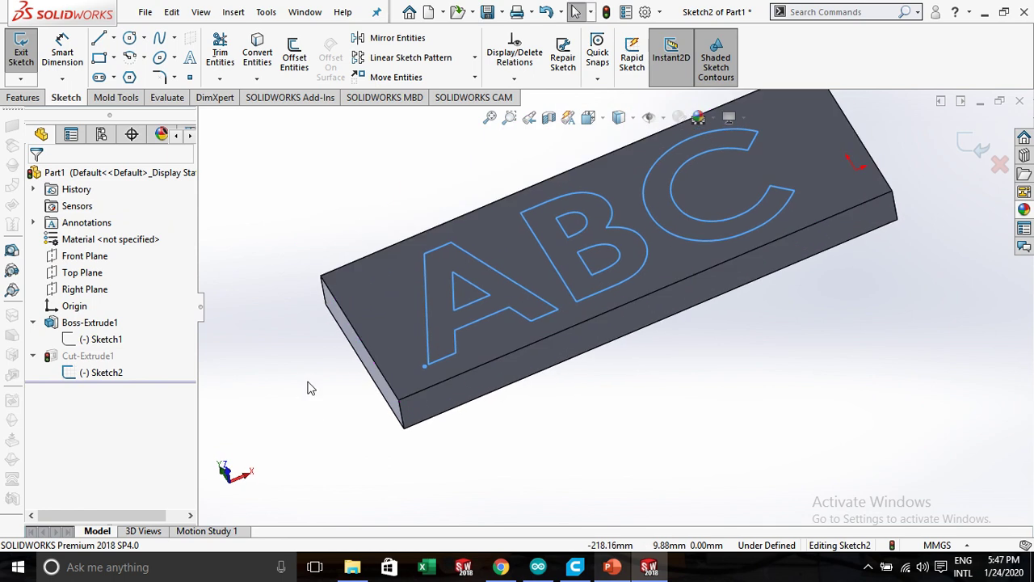
key(ctrl+b)
Switch to the SOLIDWORKS CAM operations tree and accept rebuilding the CAM data.
middle_drag(584, 439, 601, 418)
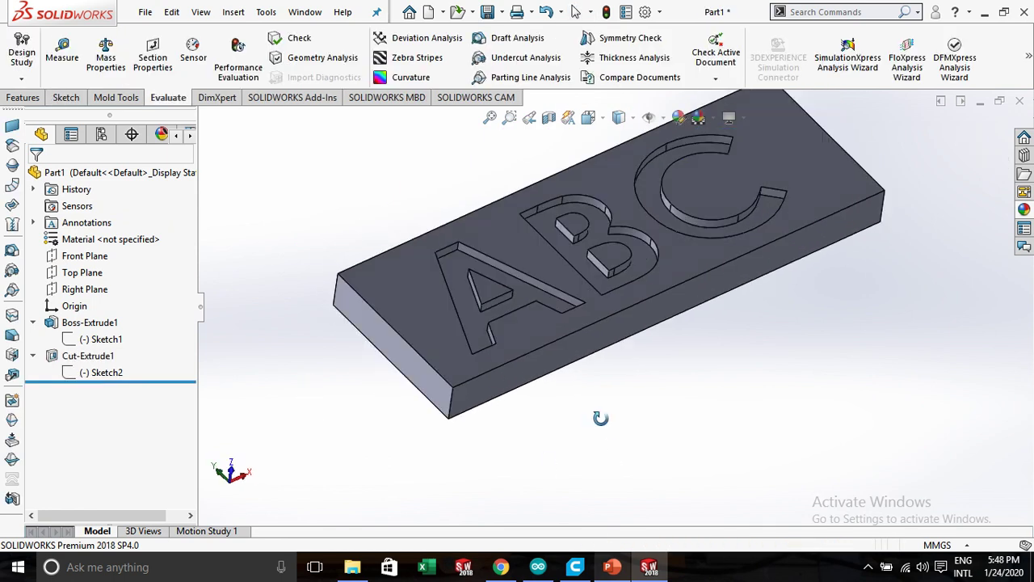
click(474, 98)
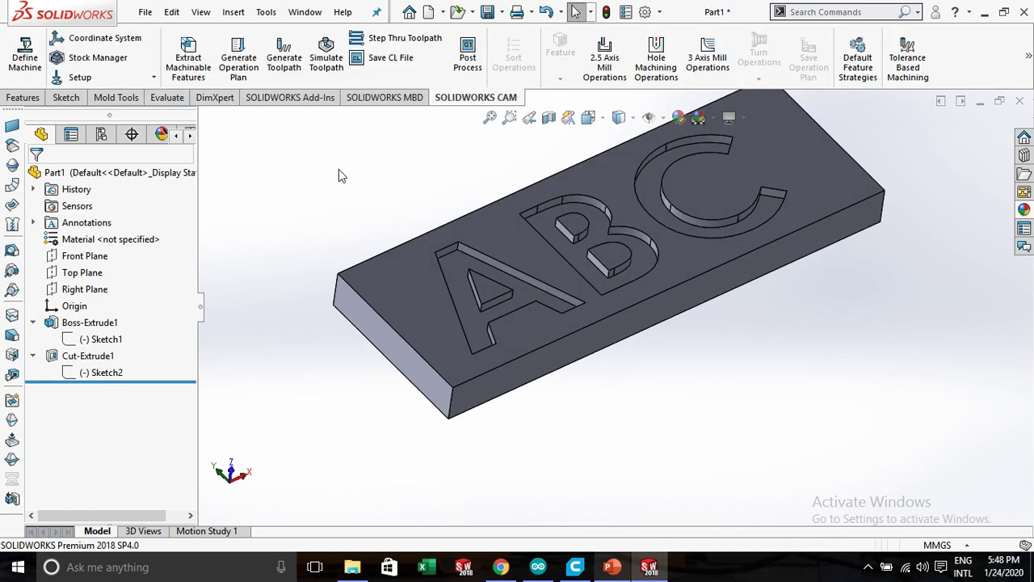
scroll(566, 380, up, 3)
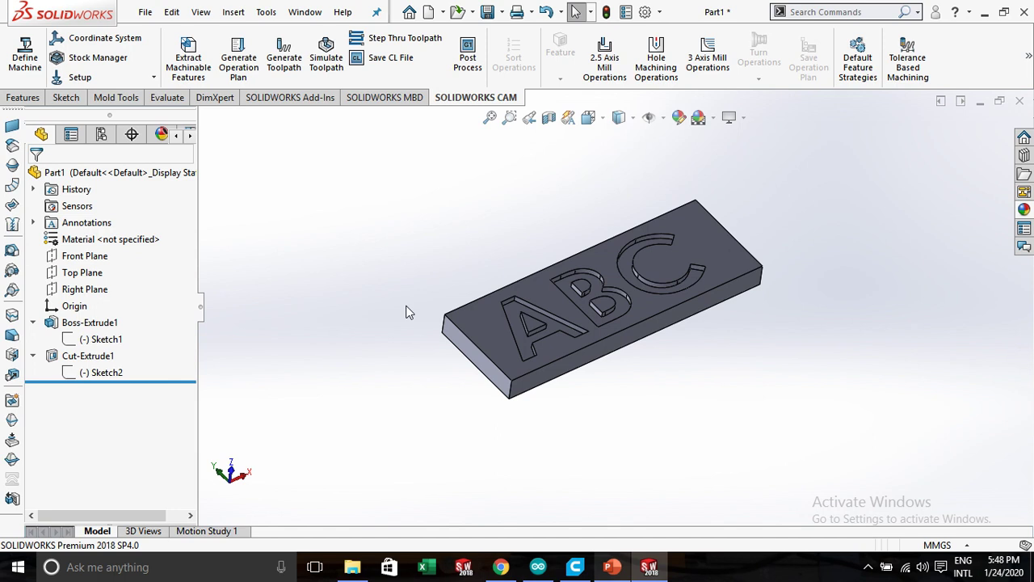
click(190, 136)
click(190, 136)
click(190, 135)
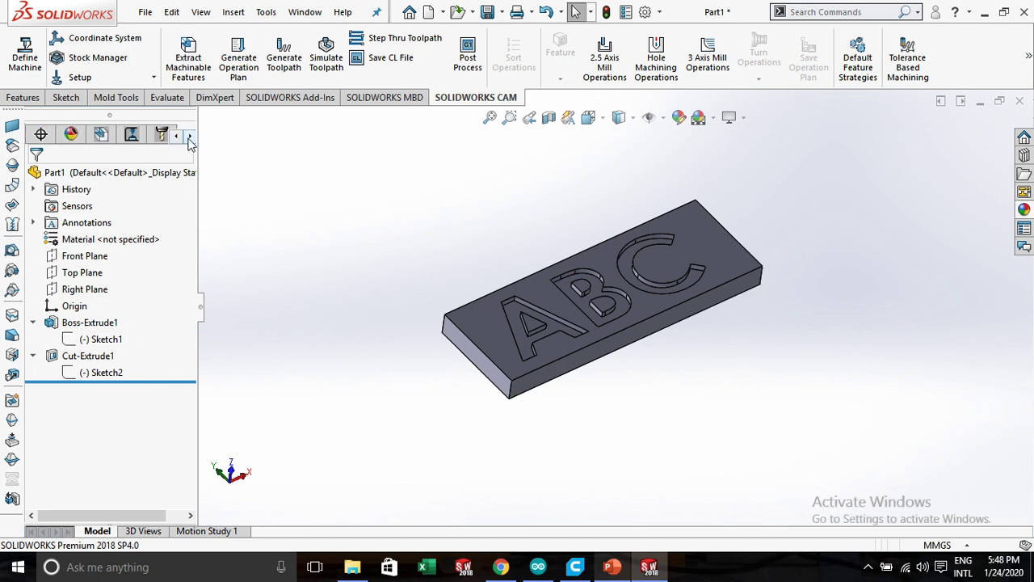
click(133, 135)
click(458, 337)
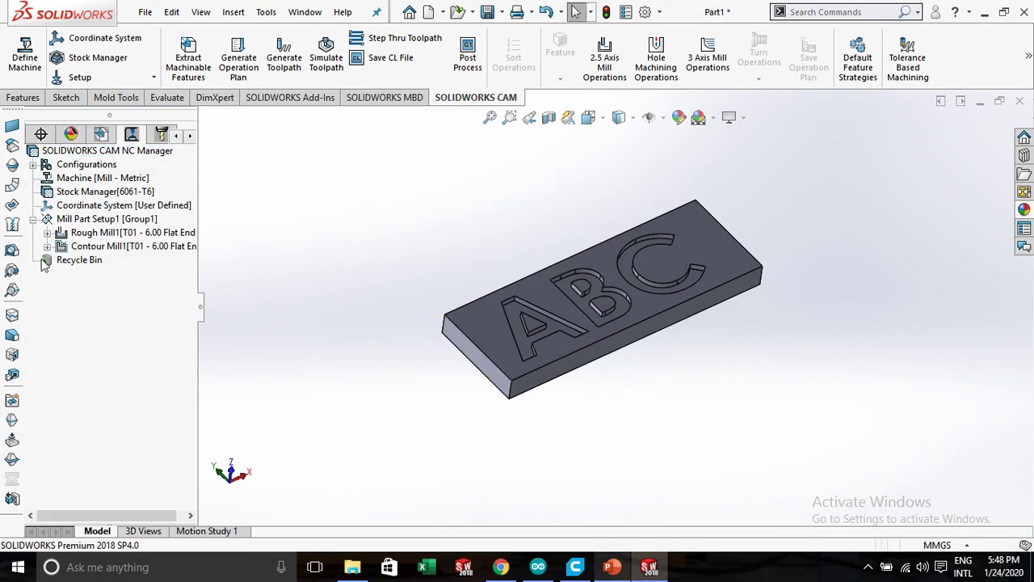
Select Rough Mill1 and Contour Mill1 and regenerate toolpaths (contour now 7254.859 mm, 4.321 min).
click(130, 232)
scroll(605, 287, down, 2)
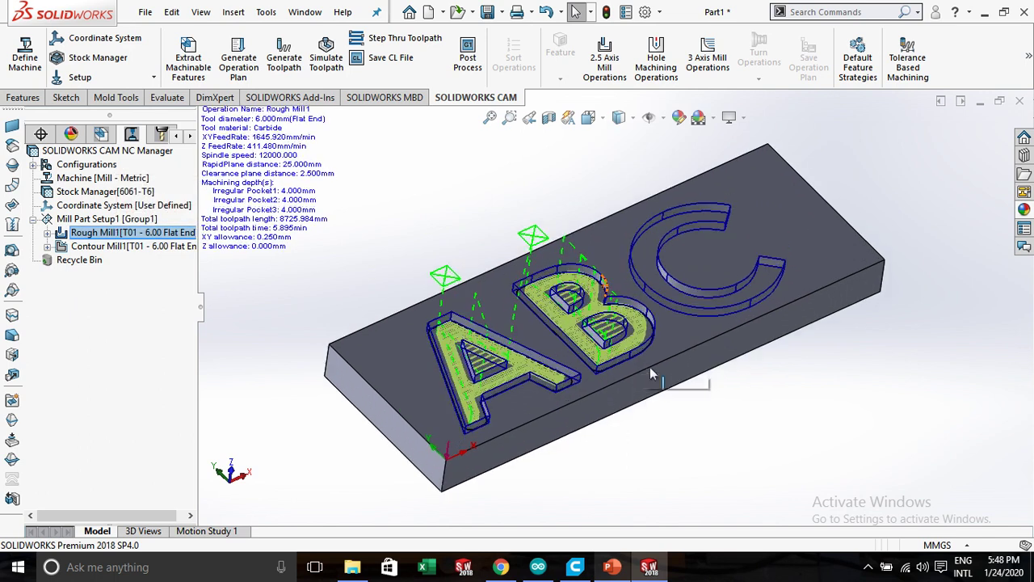
click(129, 246)
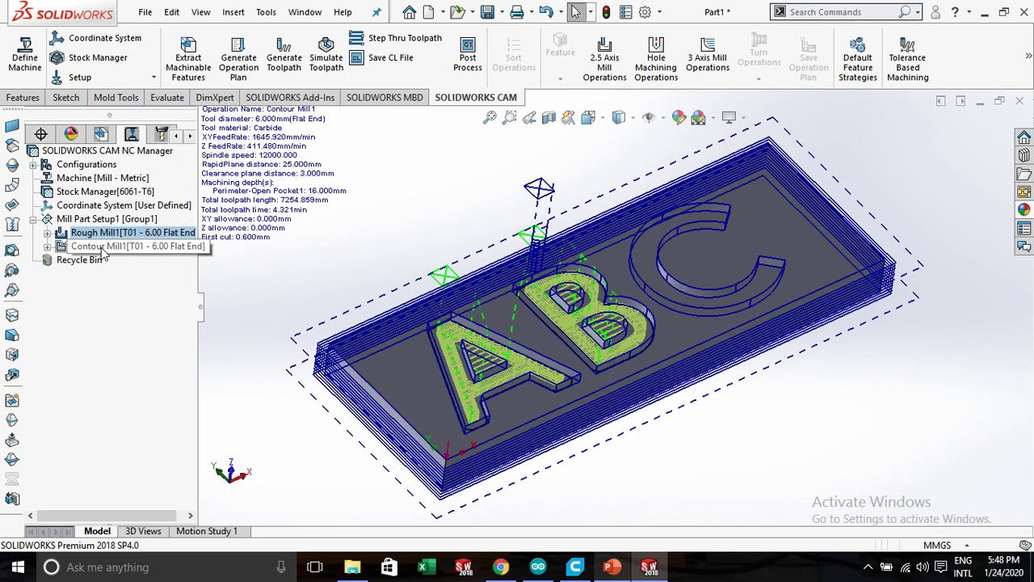
click(283, 55)
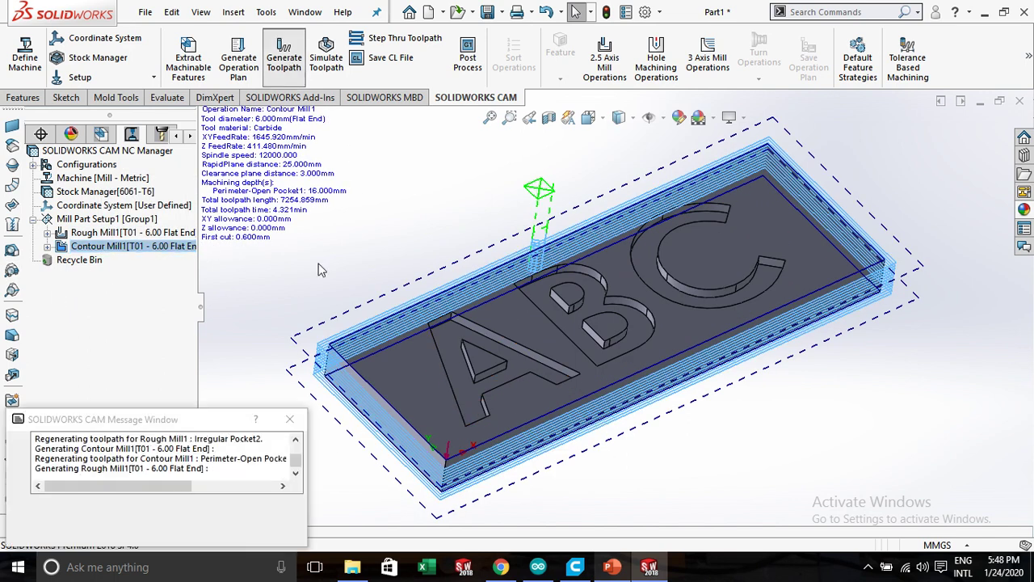
Run the full toolpath simulation and zoom in on the machined A, B and C letters.
click(326, 55)
click(124, 267)
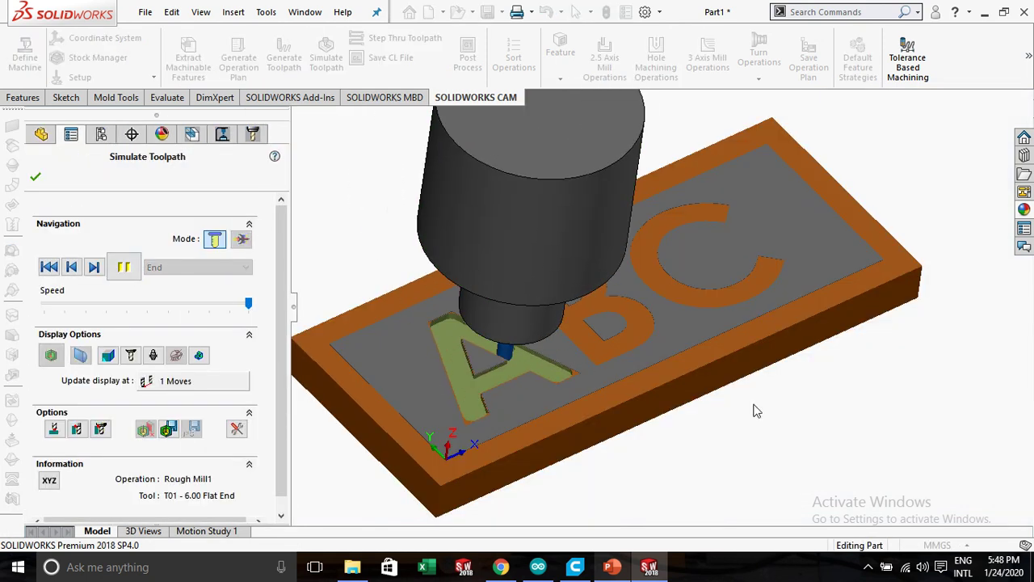
scroll(580, 371, down, 5)
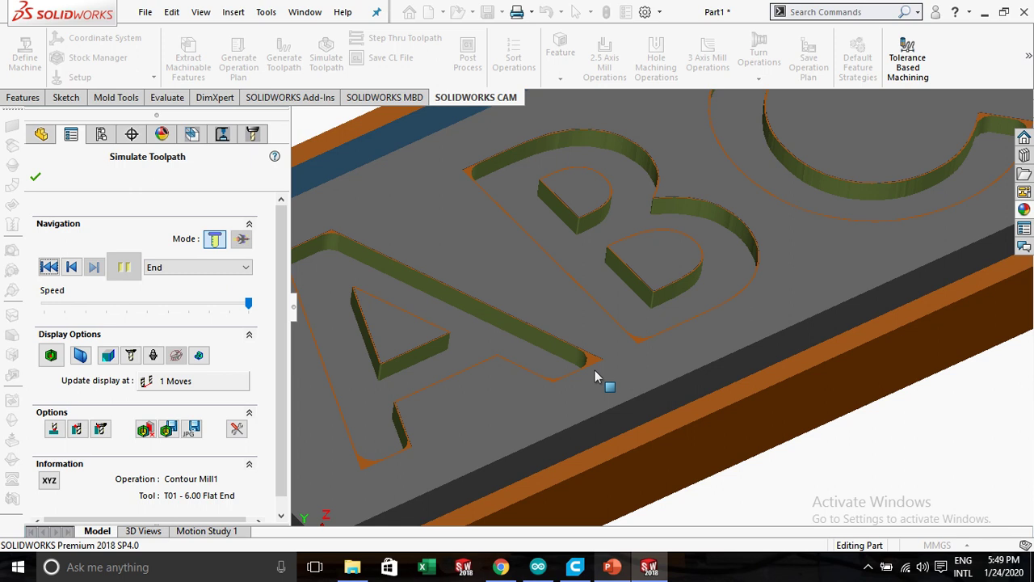
Inspect the simulated letter cuts from several orbit angles and close-ups, then close the simulation.
key(f)
mouse_move(822, 349)
middle_down()
mouse_move(745, 369)
mouse_move(784, 335)
middle_up()
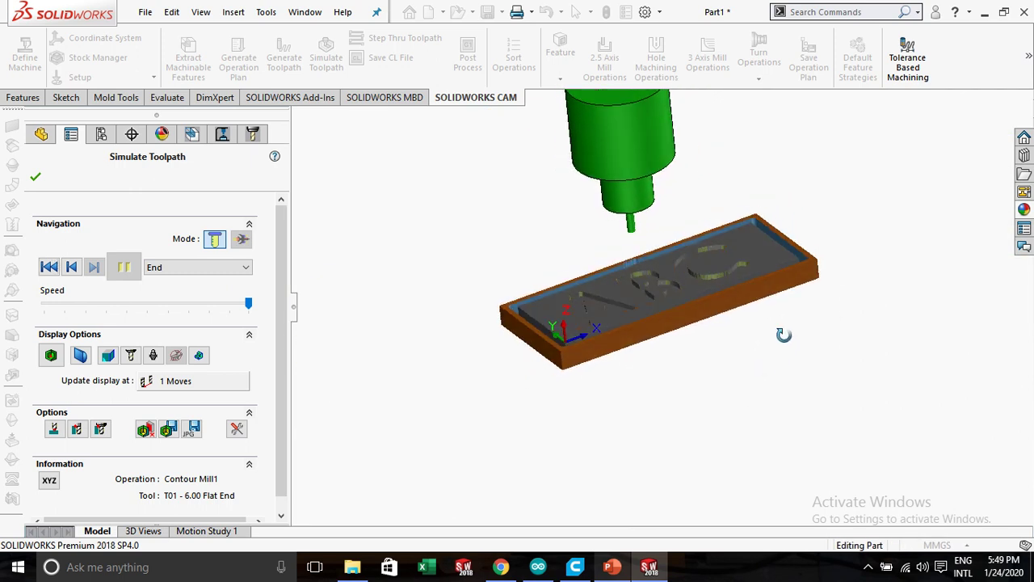
click(35, 177)
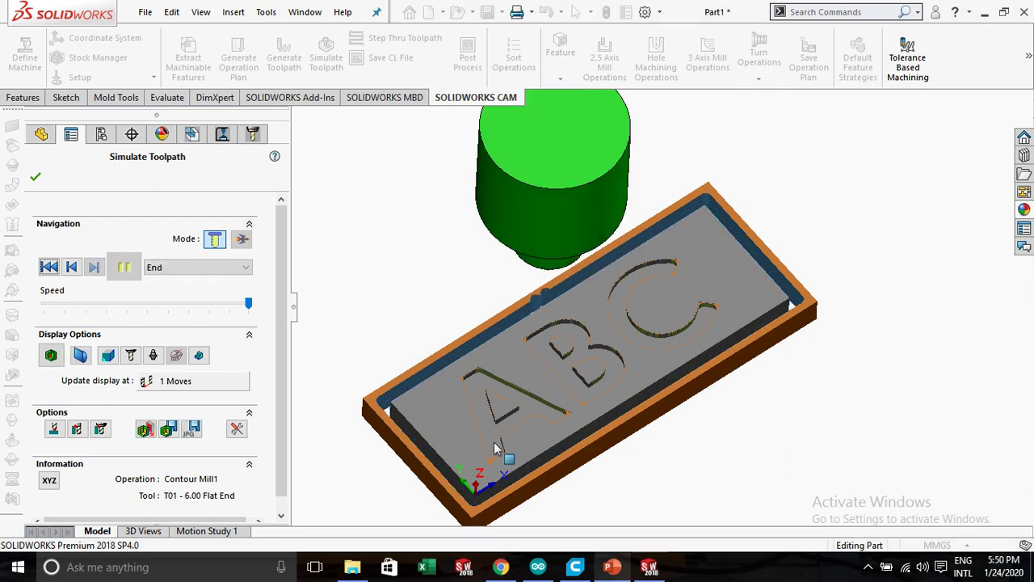
mouse_move(430, 331)
middle_down()
mouse_move(480, 253)
mouse_move(416, 323)
mouse_move(420, 363)
middle_up()
scroll(641, 258, down, 6)
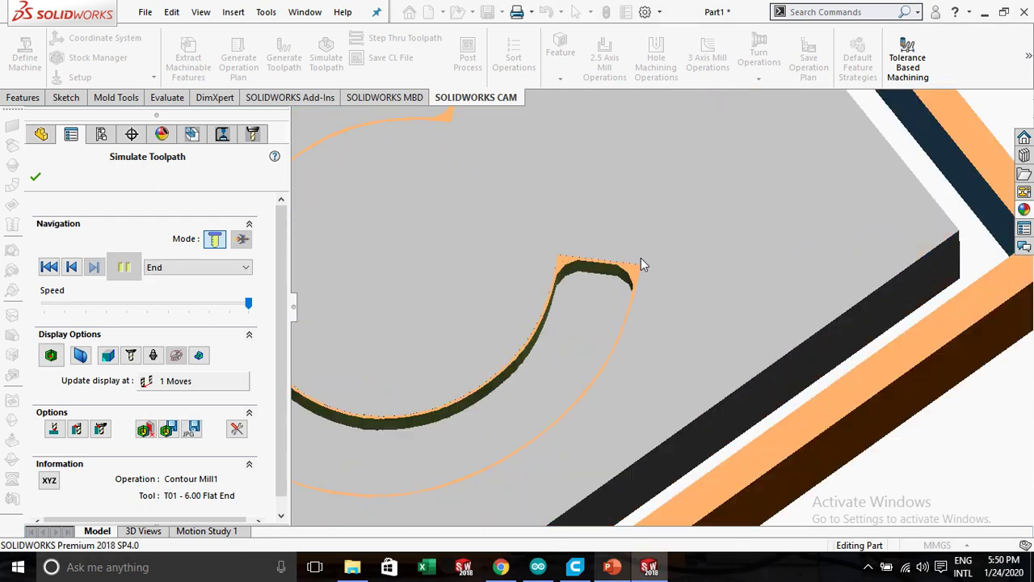
middle_drag(641, 258, 571, 289)
scroll(610, 297, up, 6)
scroll(628, 299, up, 2)
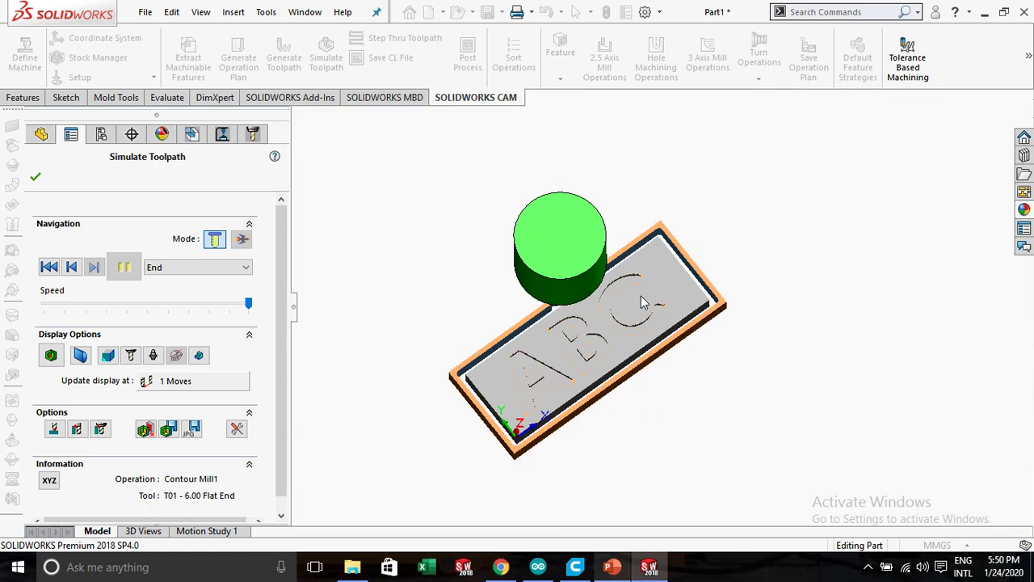
mouse_move(674, 429)
middle_down()
mouse_move(700, 330)
mouse_move(678, 404)
middle_up()
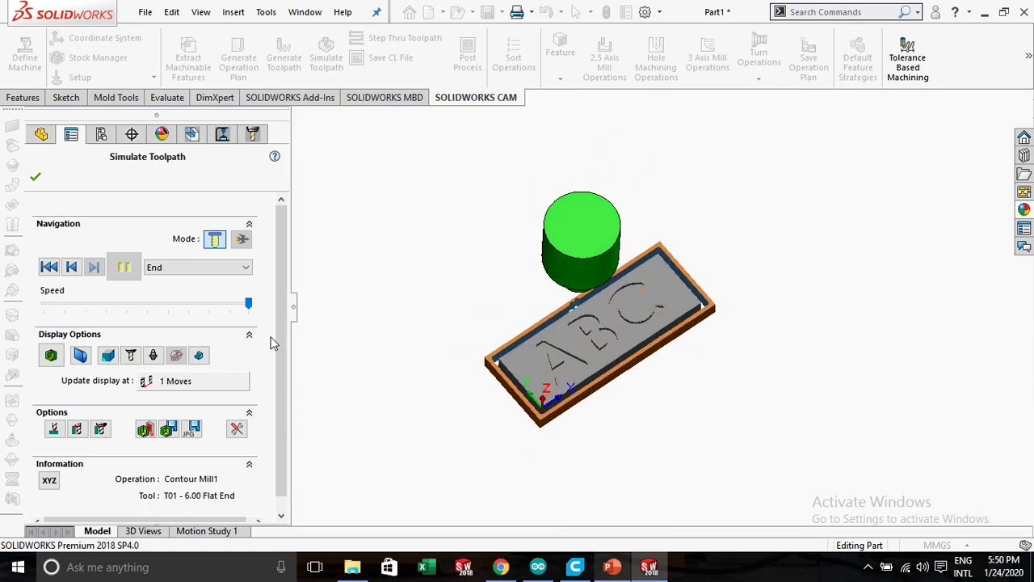
click(36, 176)
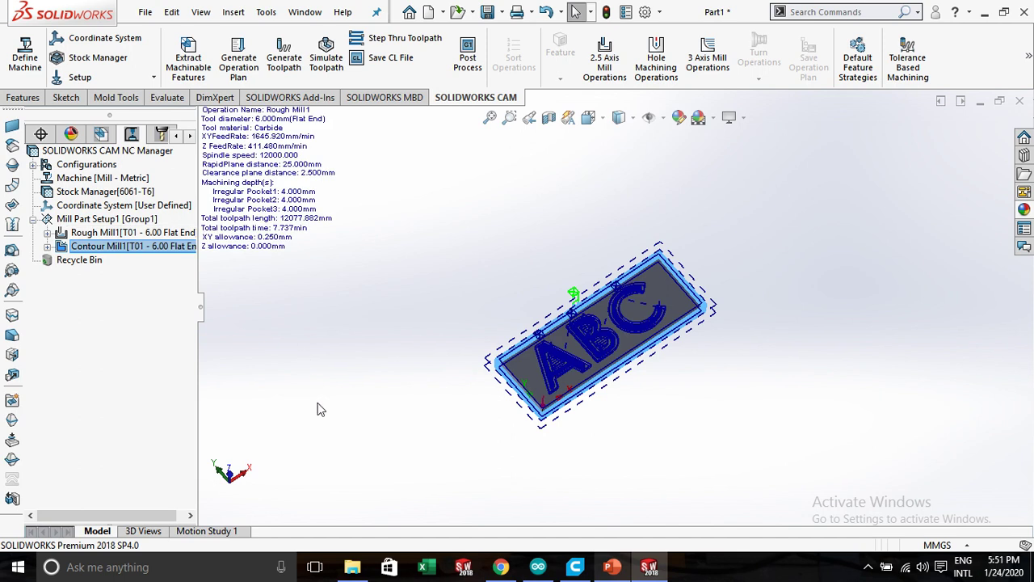
Post-process the toolpaths to a G-code file named ABC and generate the NC code.
middle_drag(375, 415, 375, 344)
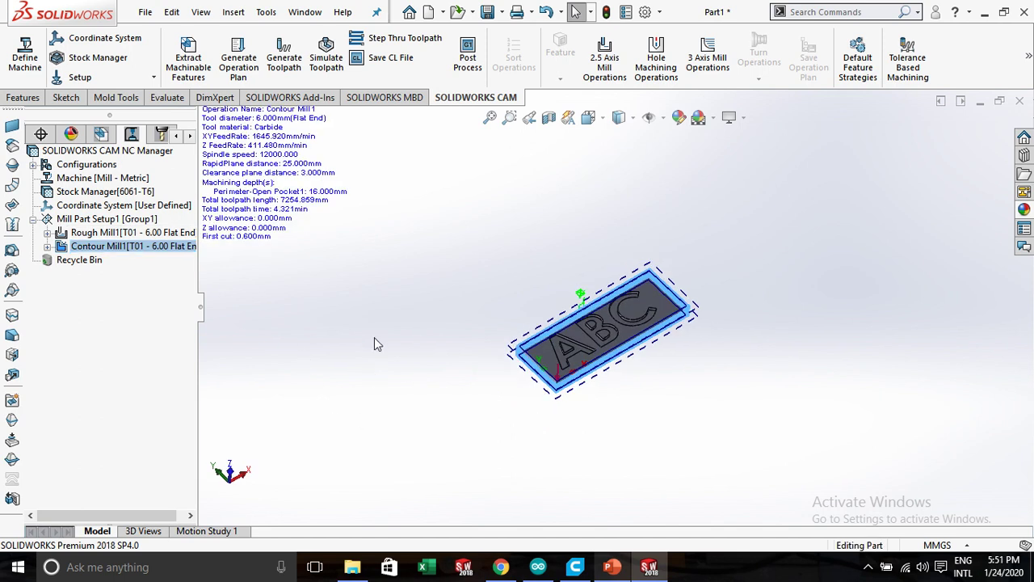
click(468, 56)
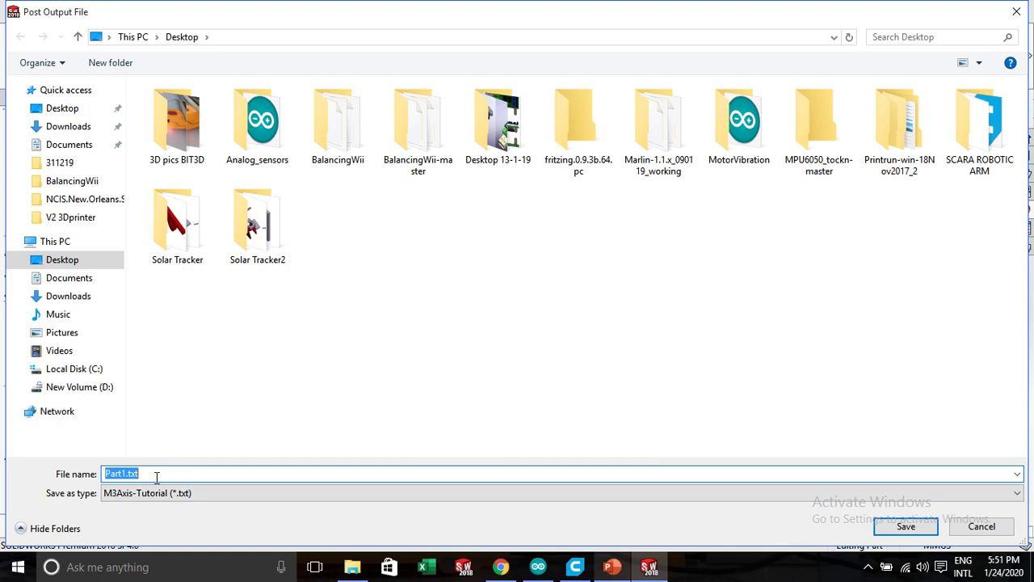
text(A)
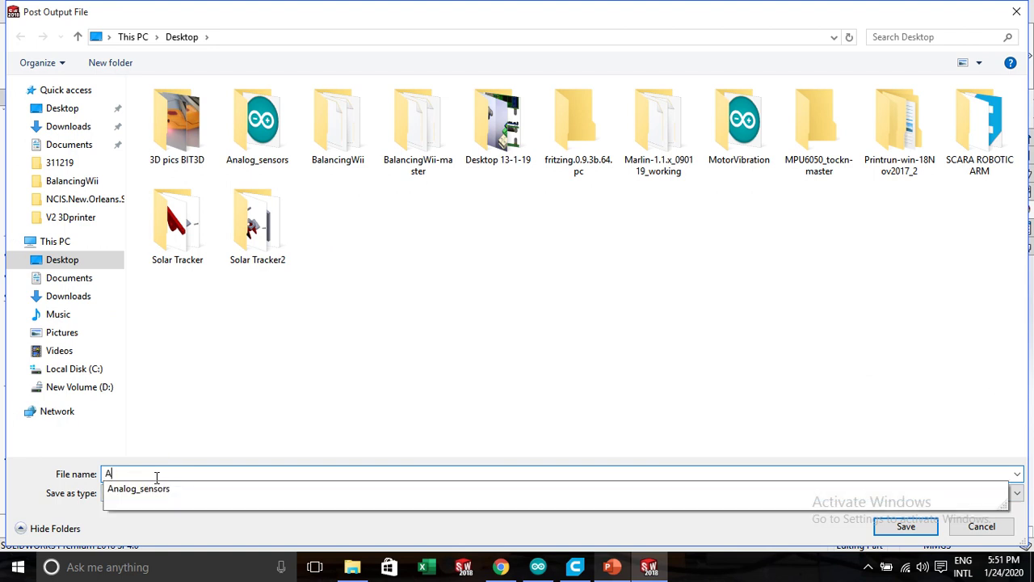
text(BC)
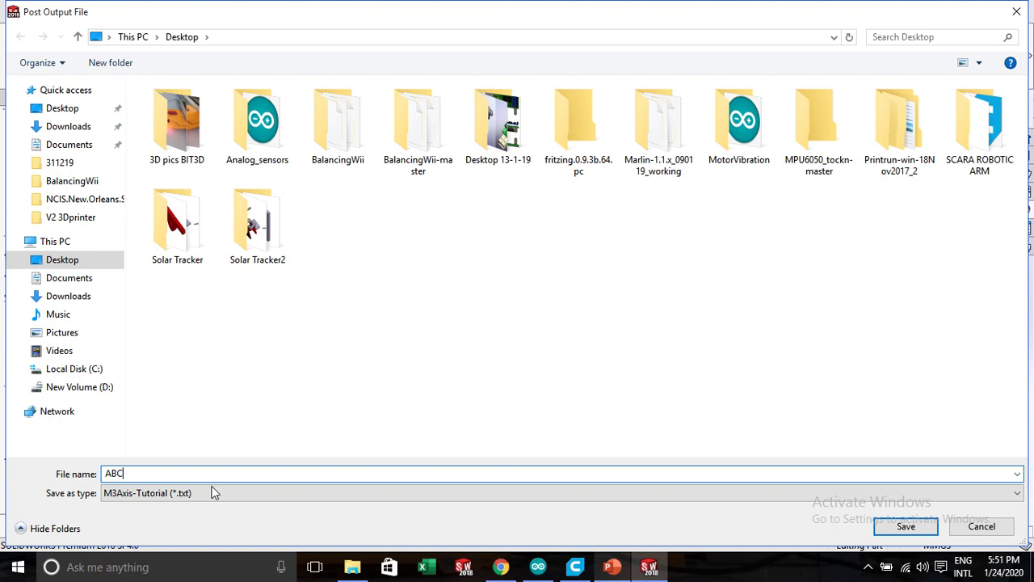
click(906, 527)
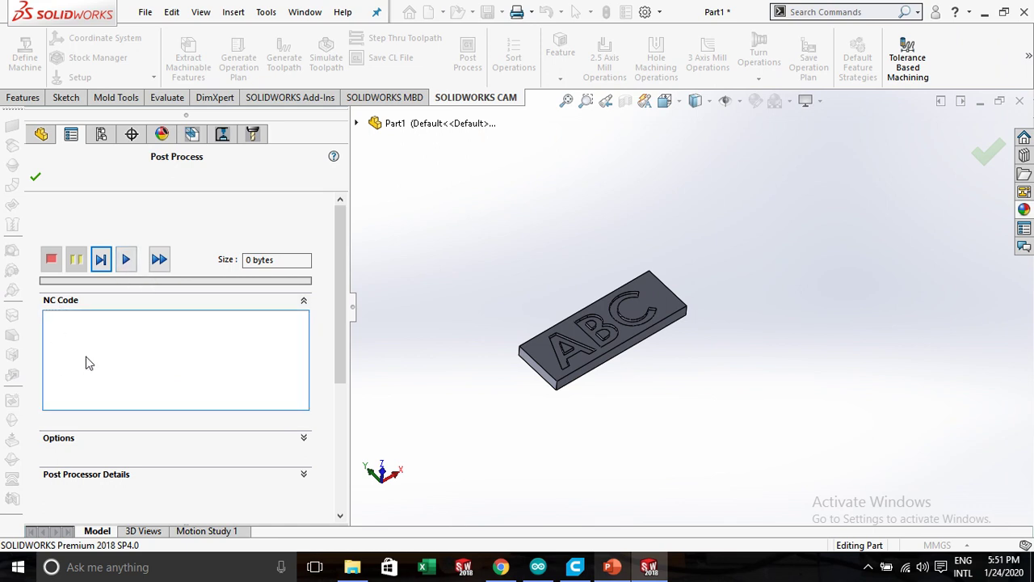
click(125, 262)
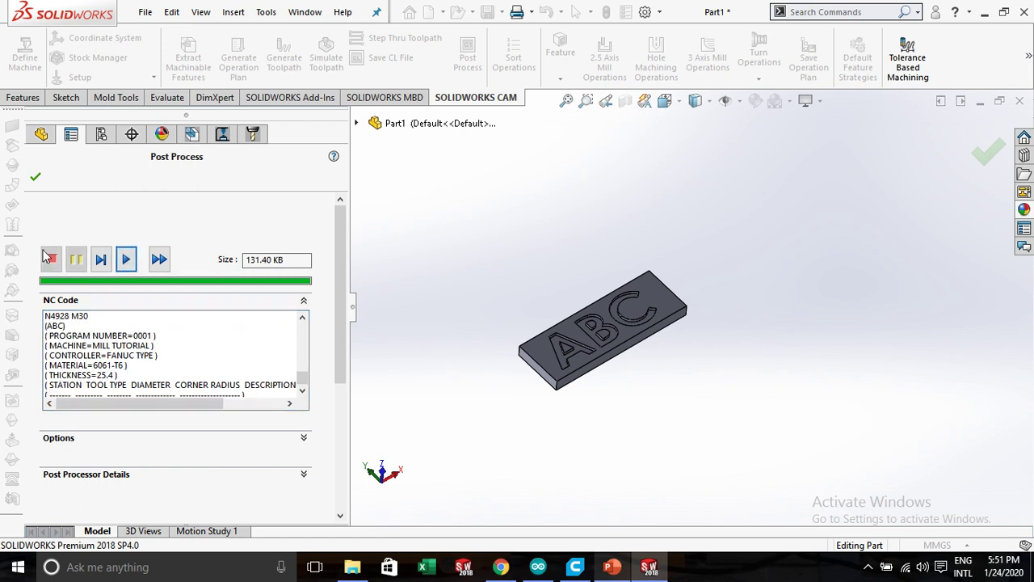
click(35, 180)
Minimize SOLIDWORKS and Cura, then open ABC.txt from the desktop in a maximized Notepad.
click(985, 13)
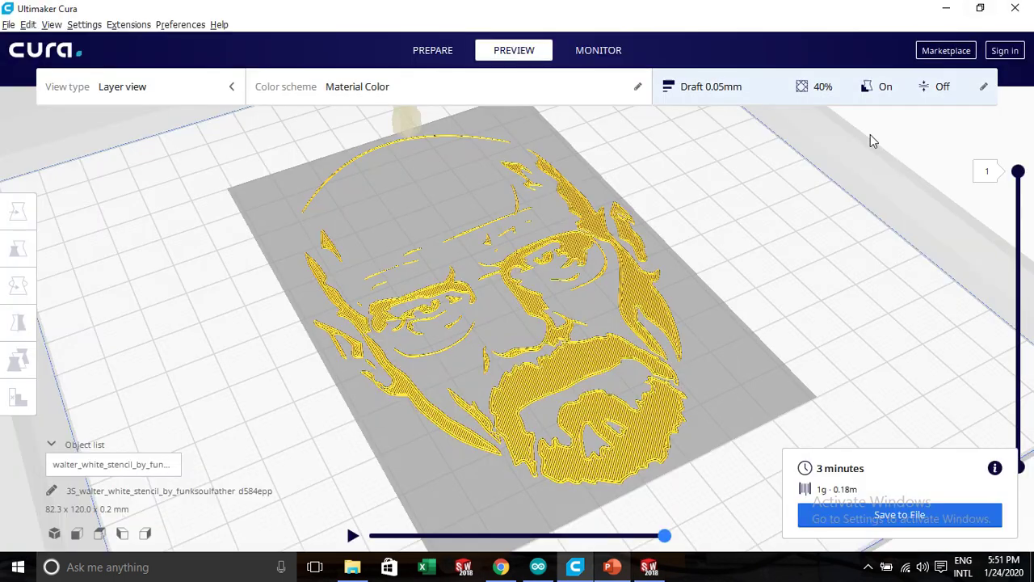
click(934, 6)
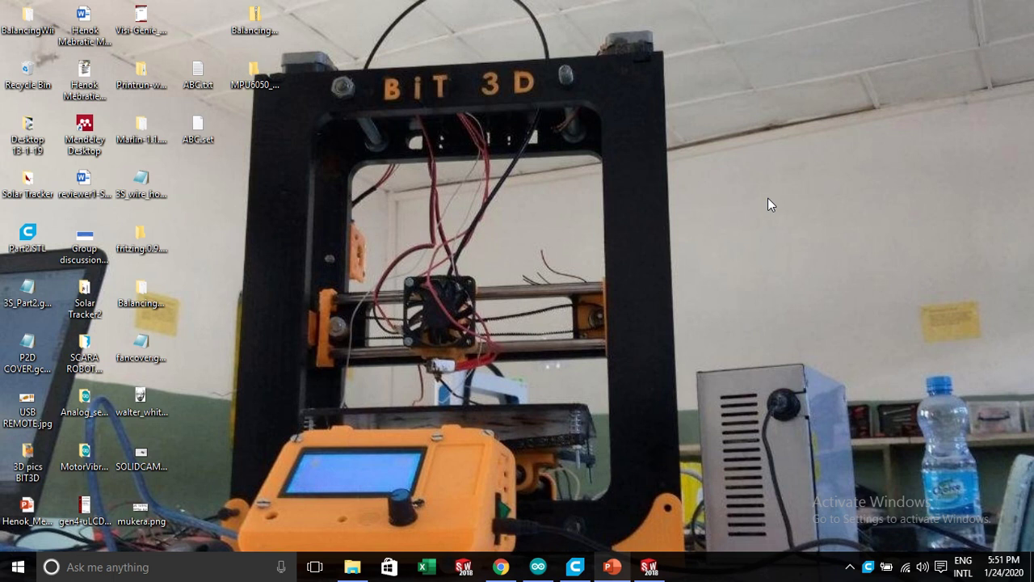
drag(202, 71, 484, 95)
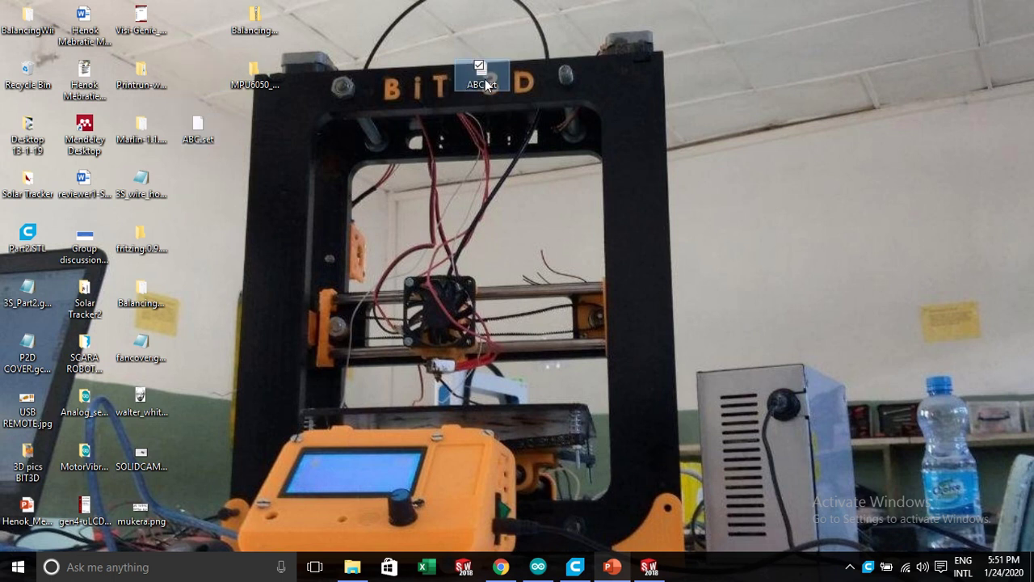
double_click(486, 81)
click(810, 110)
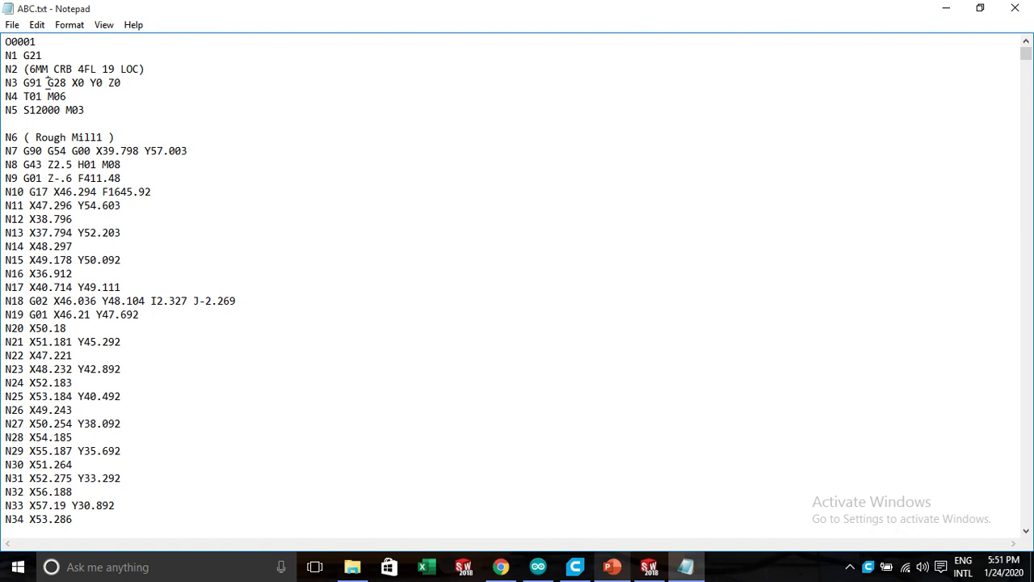
Delete G28 from line N3 and G43 H01 M08 from line N8, then bring up Replace.
drag(47, 81, 71, 85)
key(Delete)
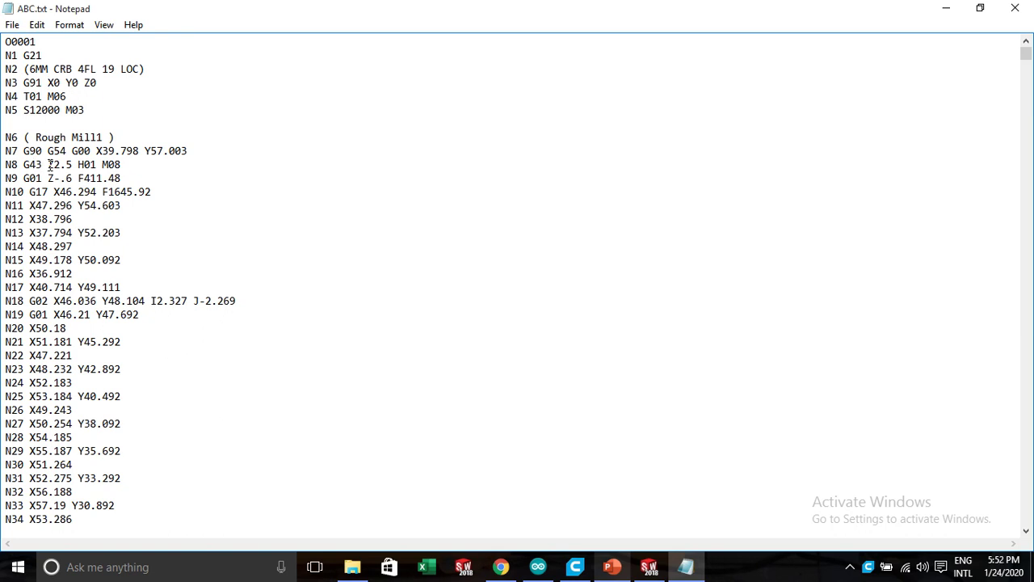
mouse_move(50, 164)
mouse_down()
mouse_move(25, 165)
mouse_move(99, 164)
mouse_up()
key(Delete)
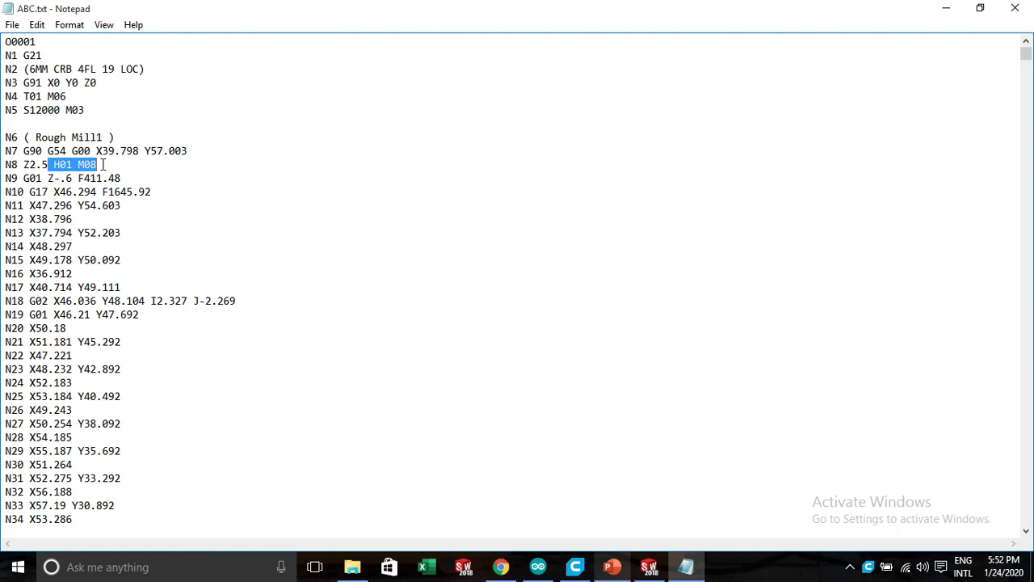
key(Delete)
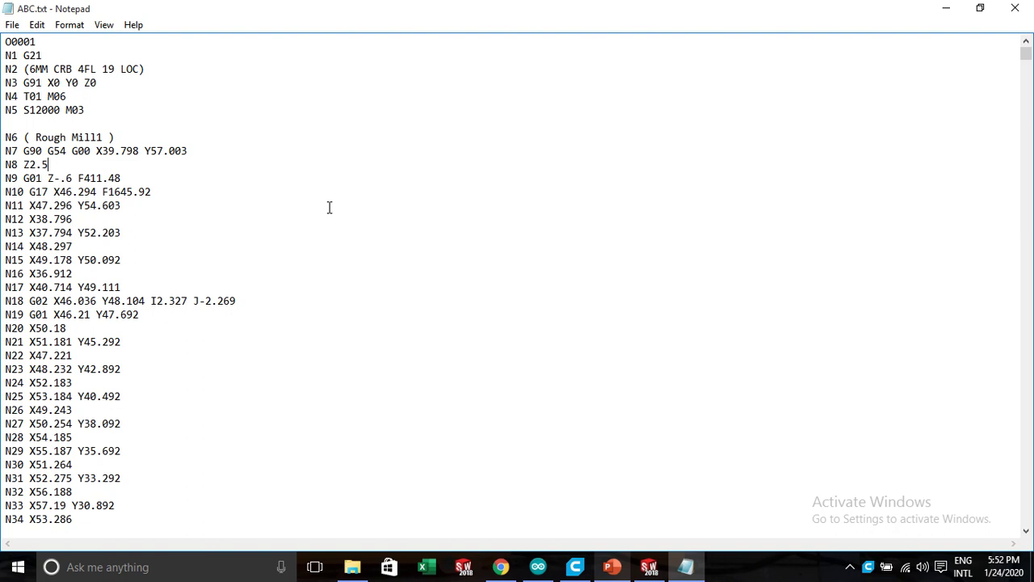
key(ctrl+h)
Remove every G40 from the code with an empty replacement, then enter D20 as the search term.
drag(217, 101, 466, 102)
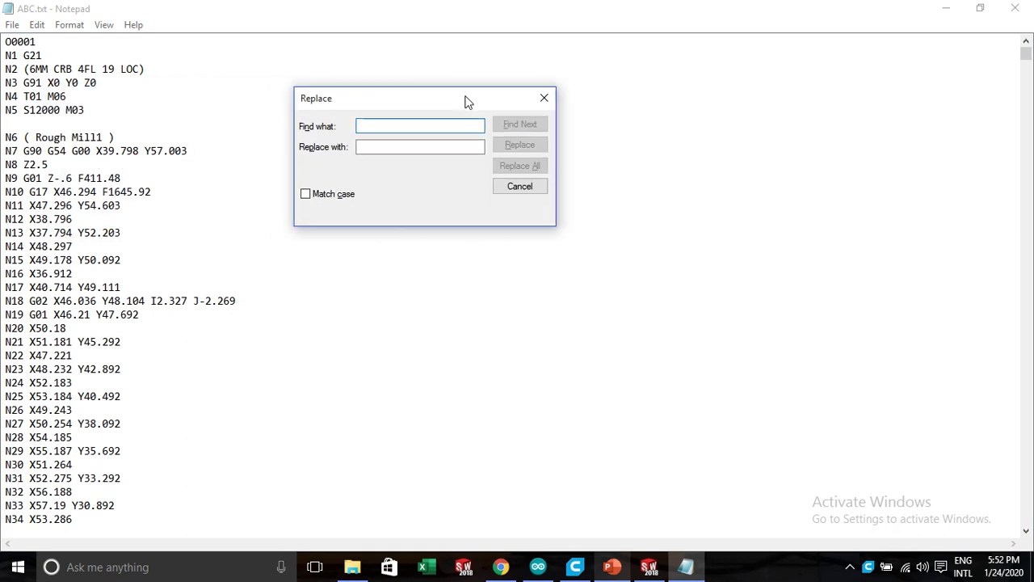
text(G40)
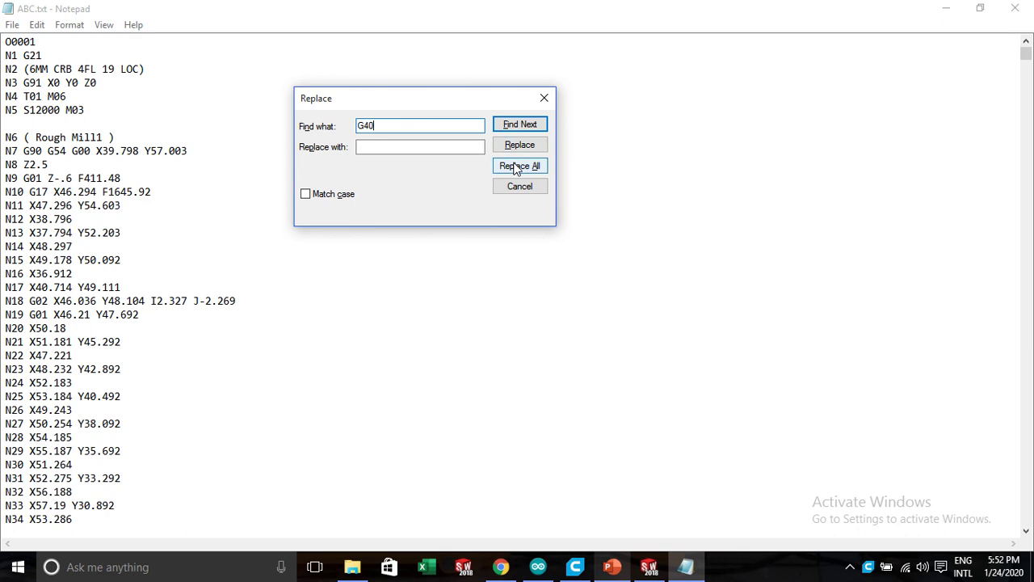
click(393, 148)
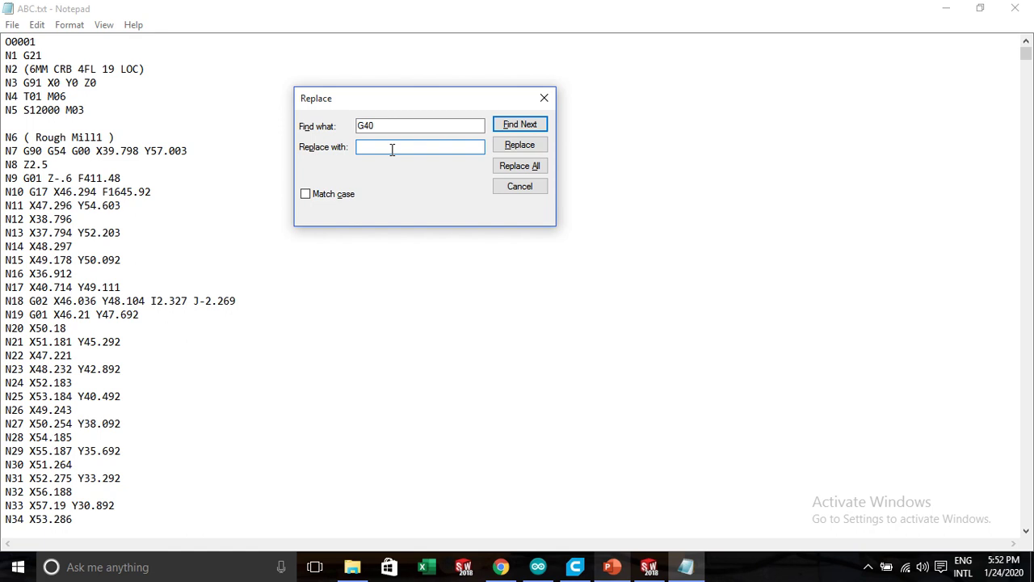
click(394, 125)
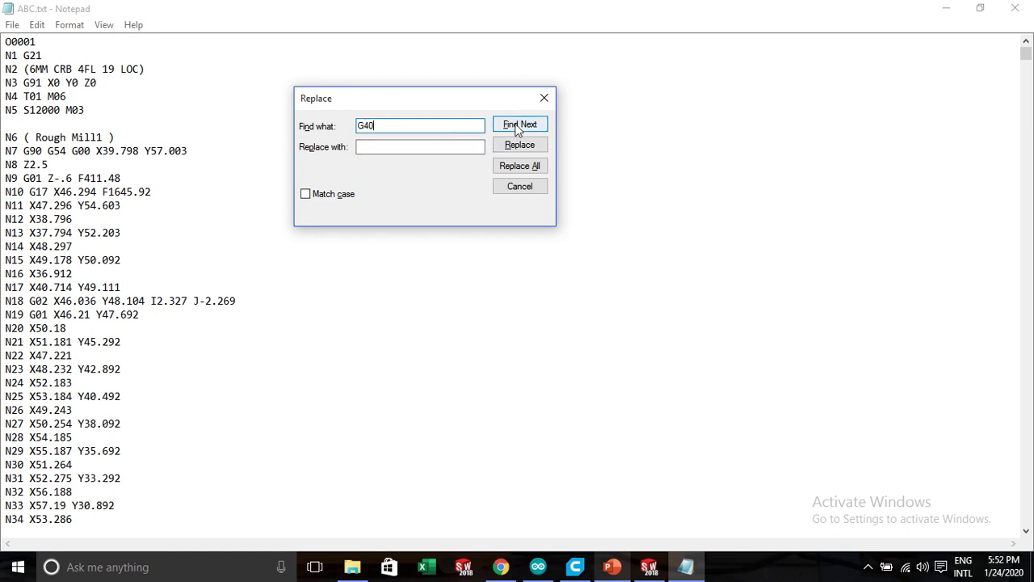
click(364, 146)
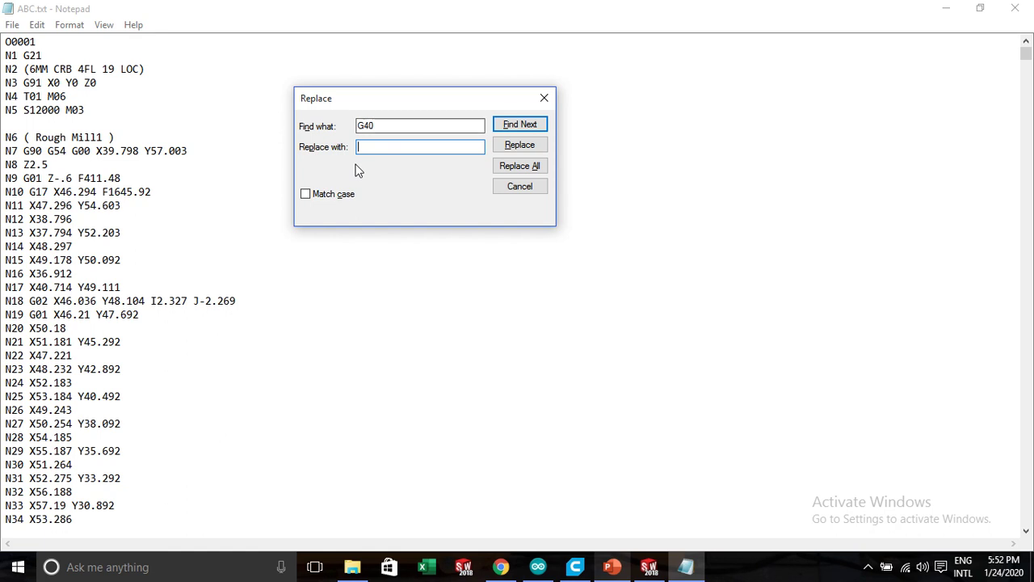
click(503, 168)
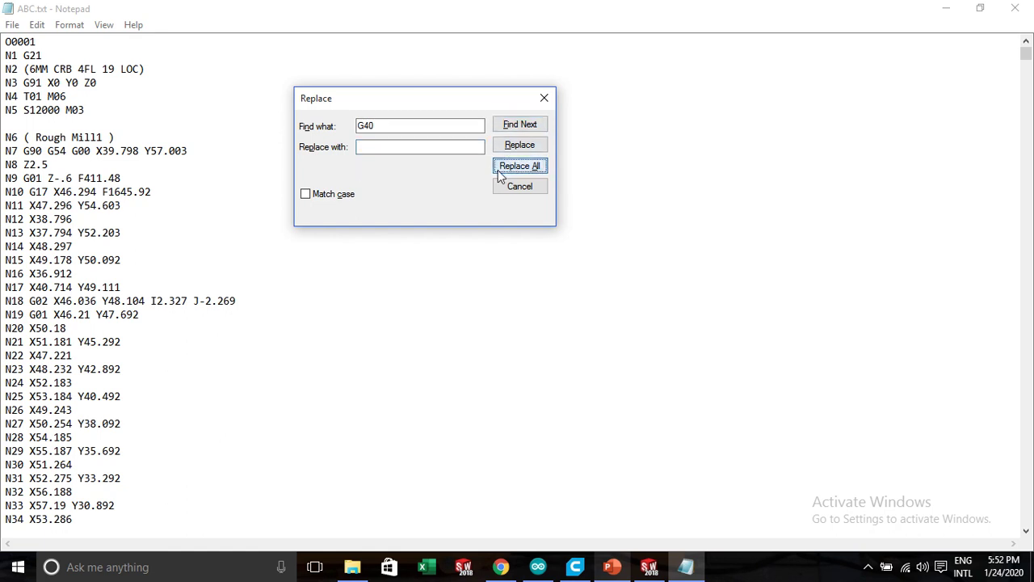
double_click(383, 129)
text(D20)
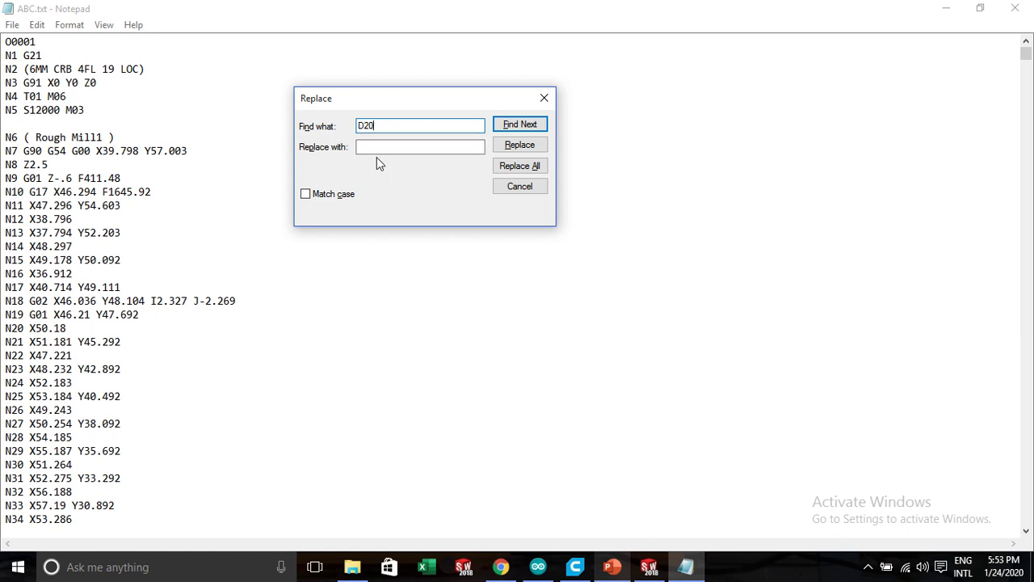
Replace every D20 in the code with G01.
click(376, 147)
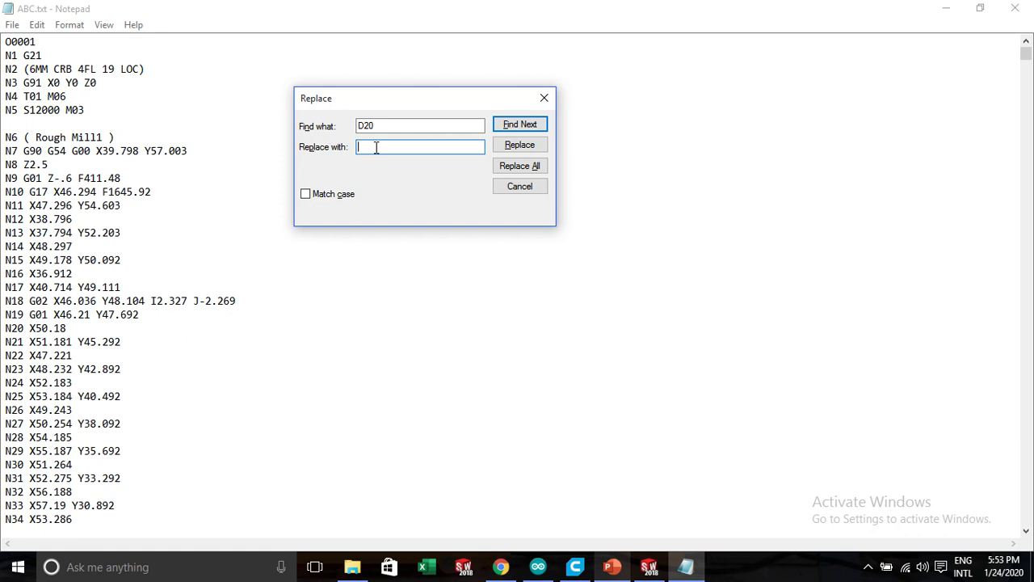
text(G01)
click(512, 167)
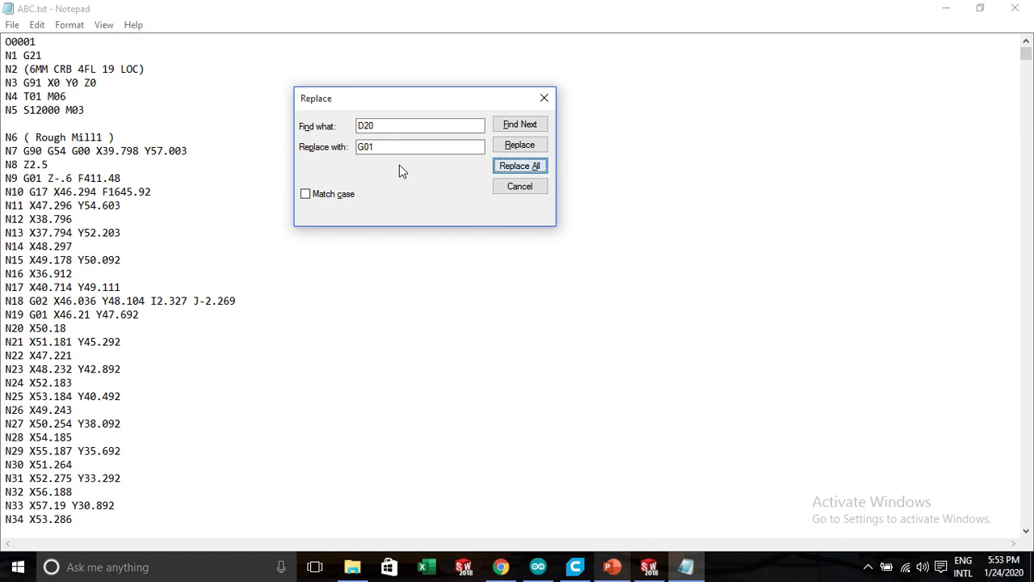
Remove every G41 from the code using an empty replacement.
double_click(380, 126)
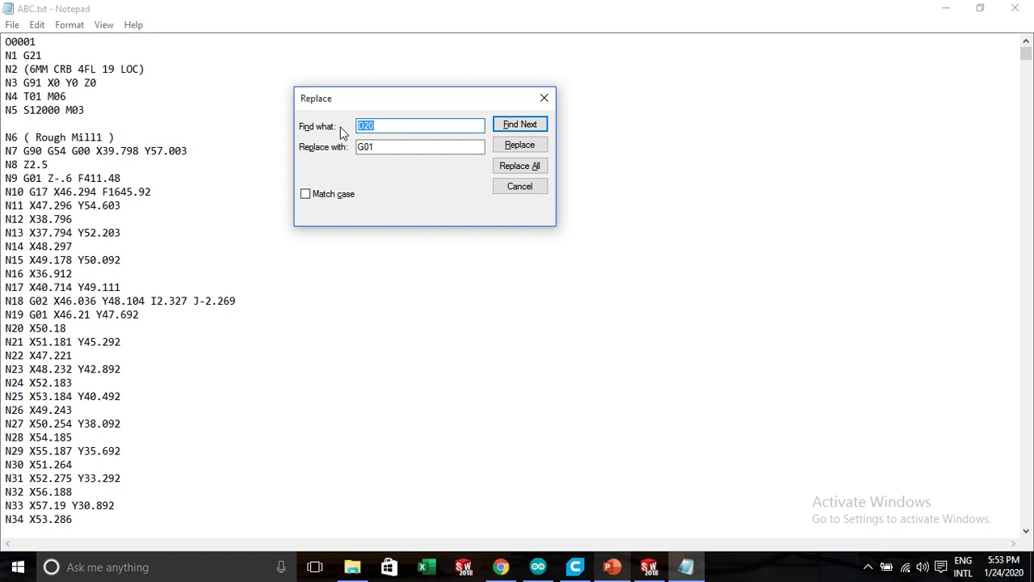
text(g)
key(BackSpace)
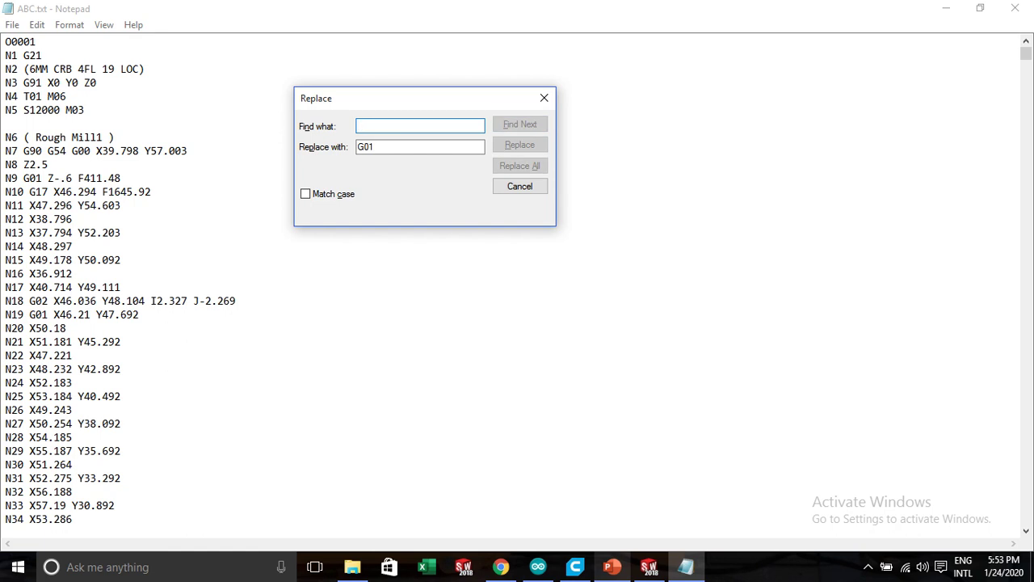
text(G41)
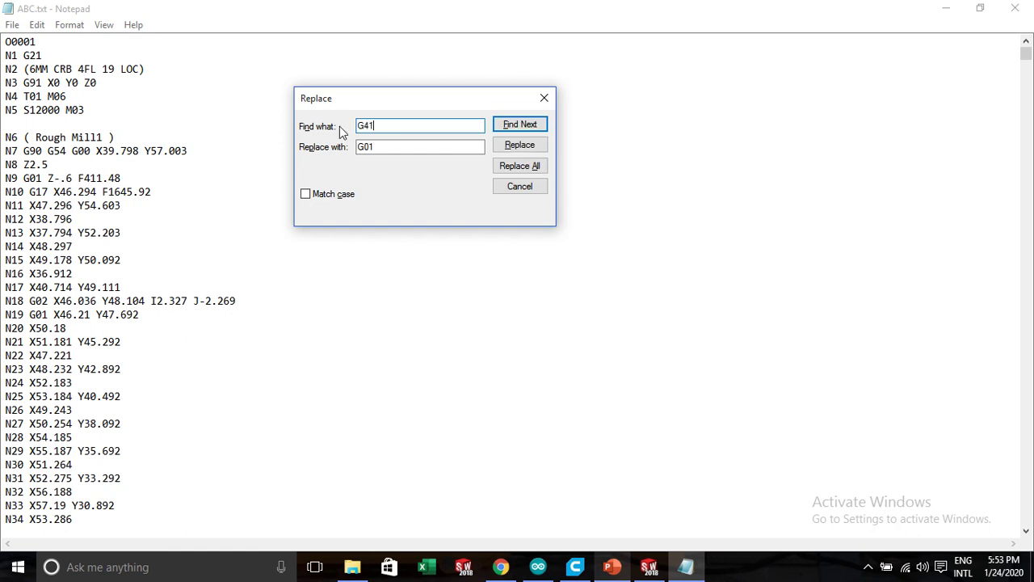
key(Tab)
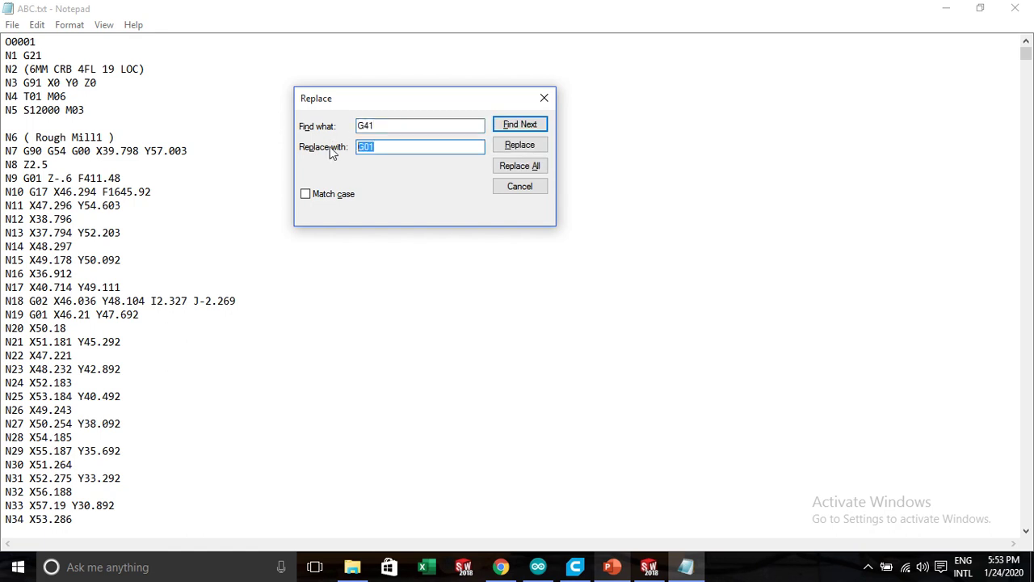
key(BackSpace)
click(509, 168)
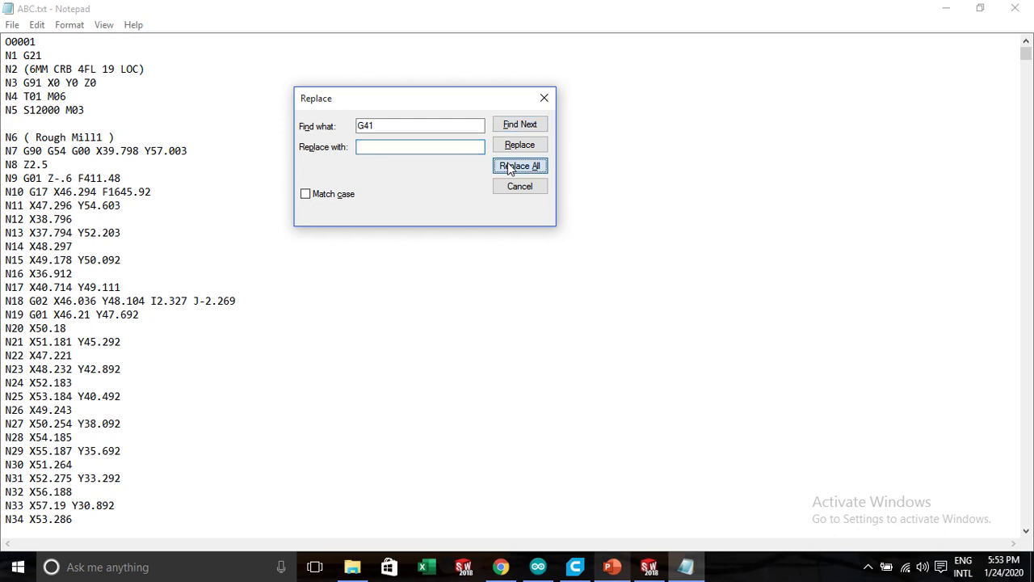
Close Replace and search for G41 and G40, confirming neither remains.
click(544, 97)
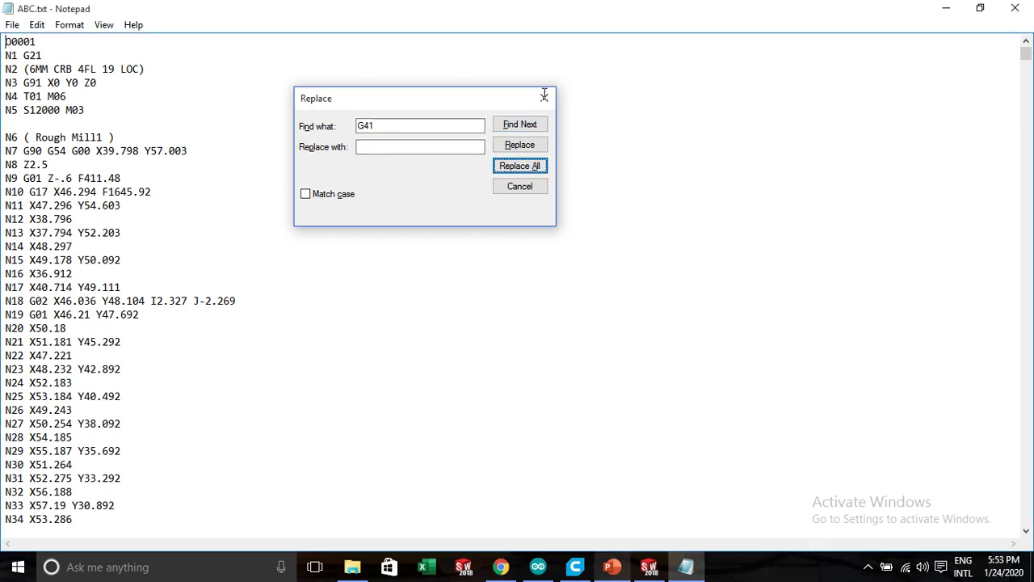
click(544, 95)
key(ctrl+f)
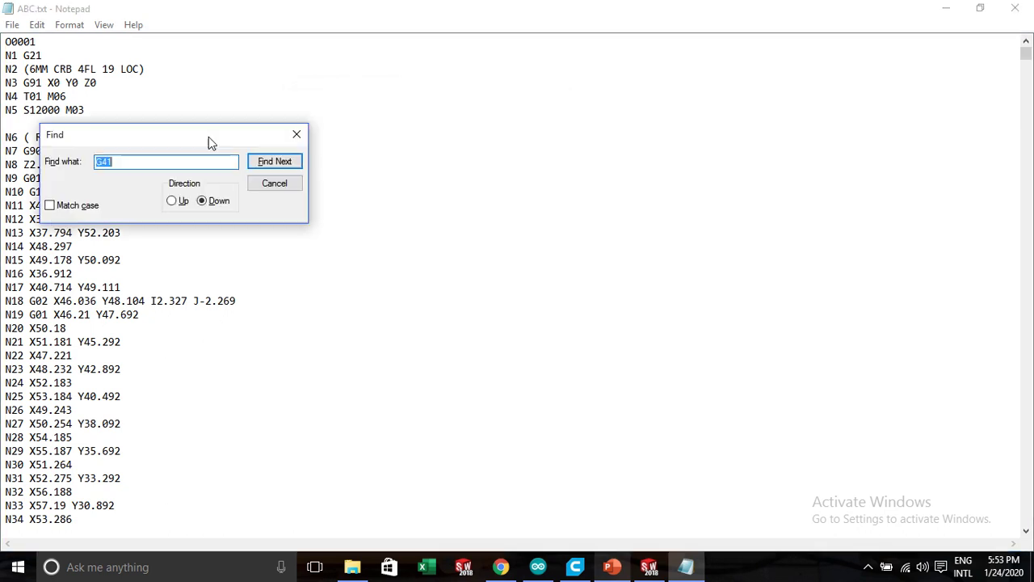
drag(211, 139, 547, 81)
click(602, 109)
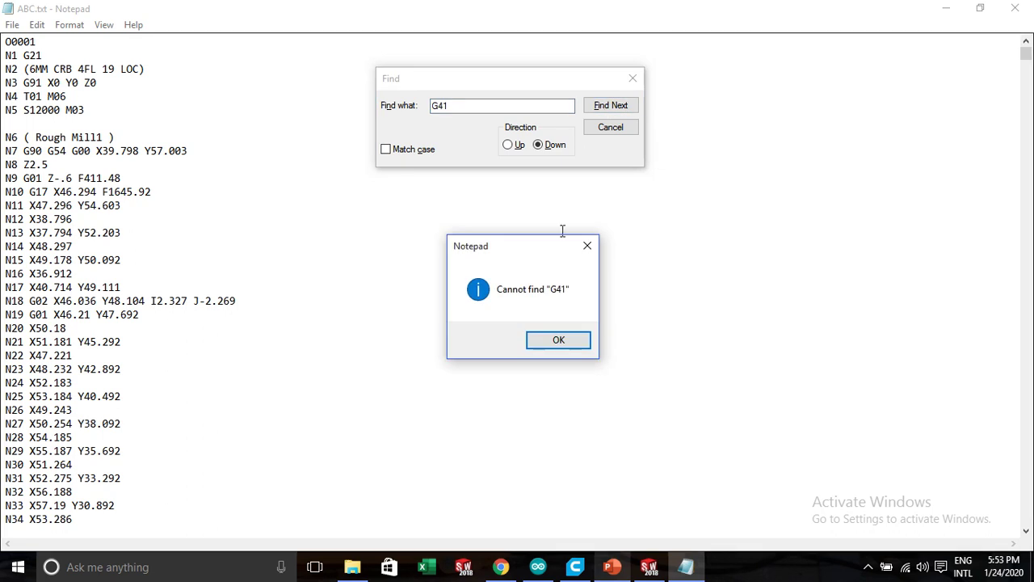
click(549, 340)
click(454, 107)
text(0)
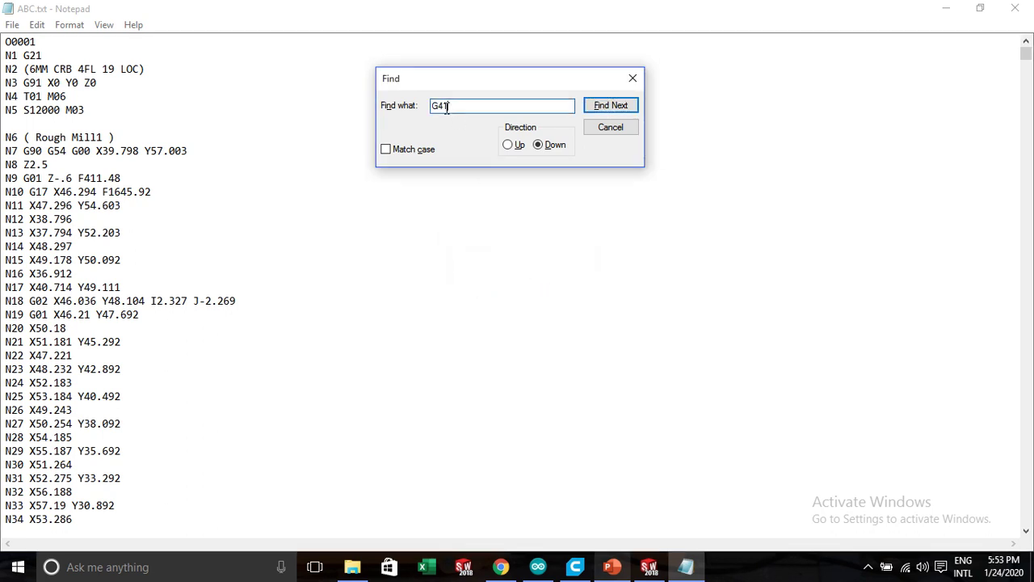
click(601, 113)
key(Return)
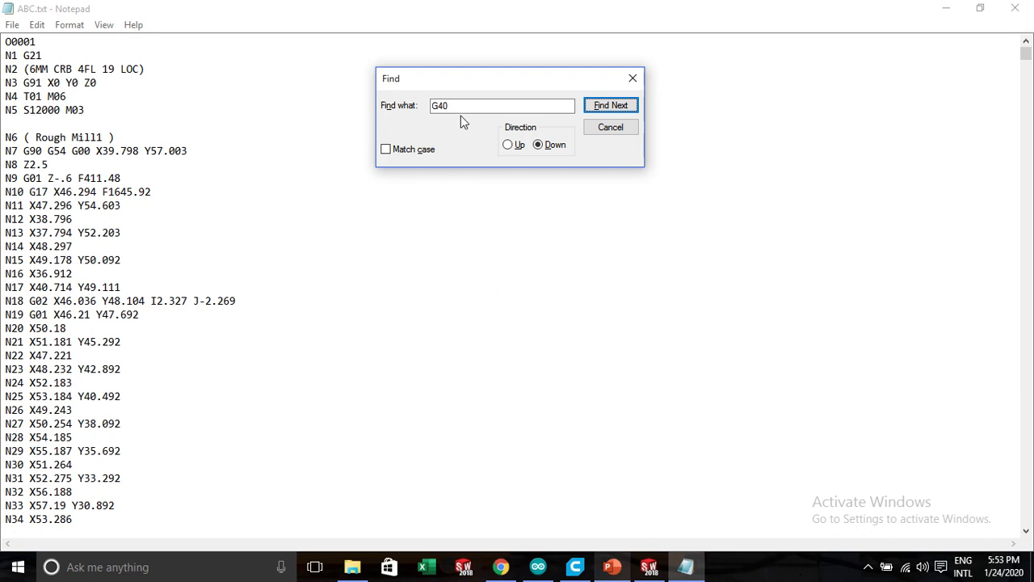
Confirm no d20 remains, then locate G28 on line N4926.
double_click(457, 106)
text(d20)
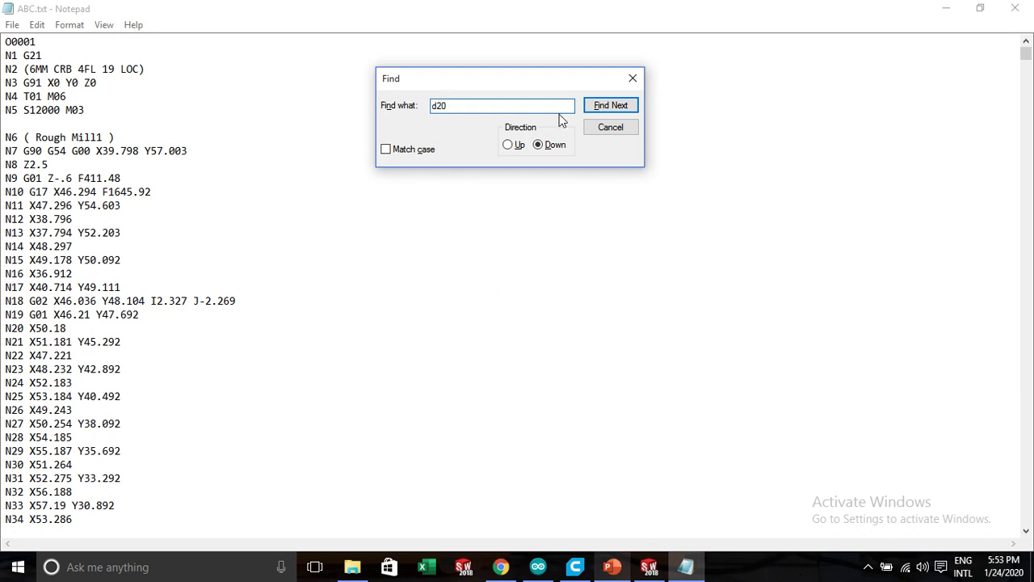
click(590, 110)
click(538, 345)
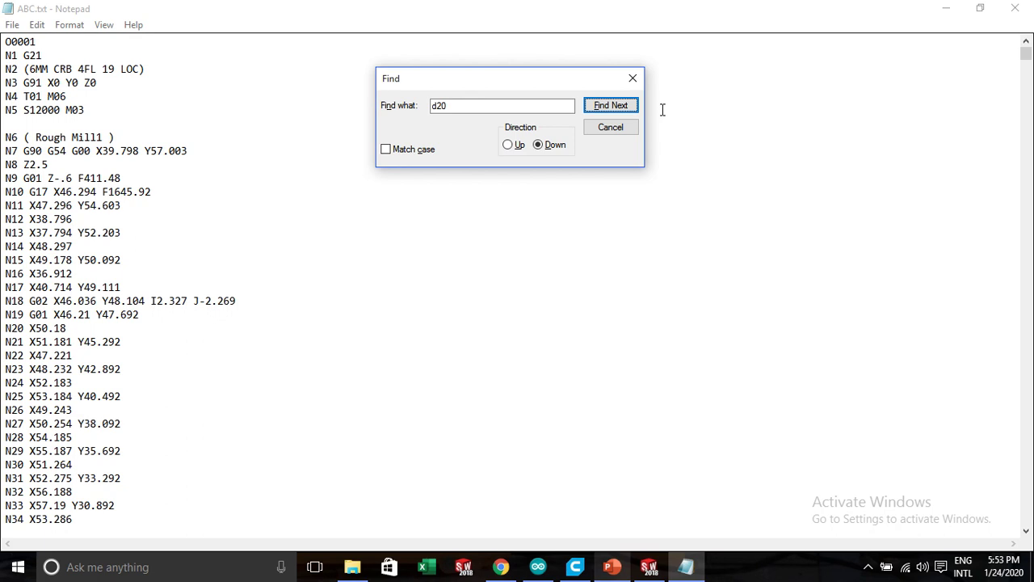
double_click(437, 108)
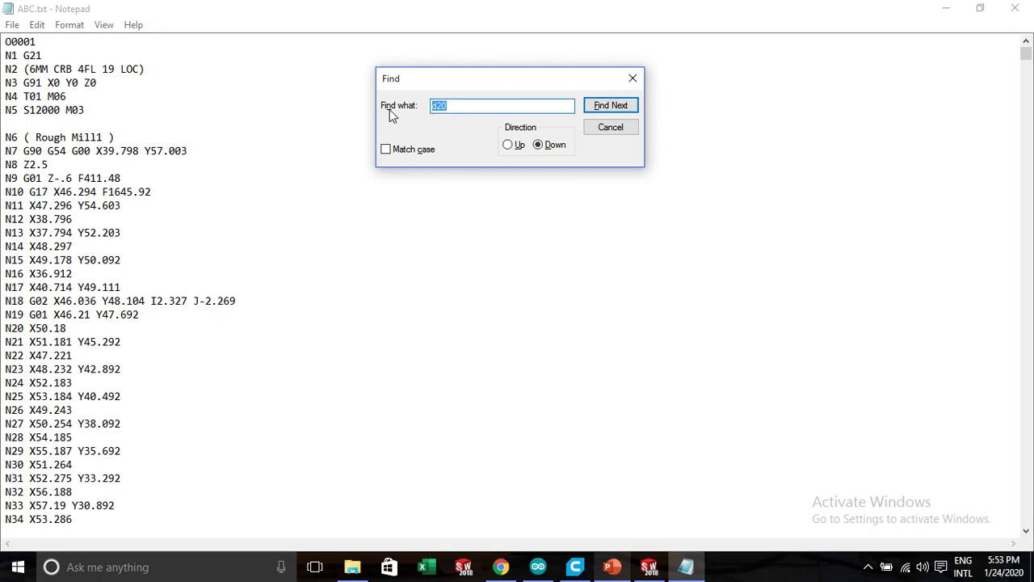
text(g28)
click(612, 105)
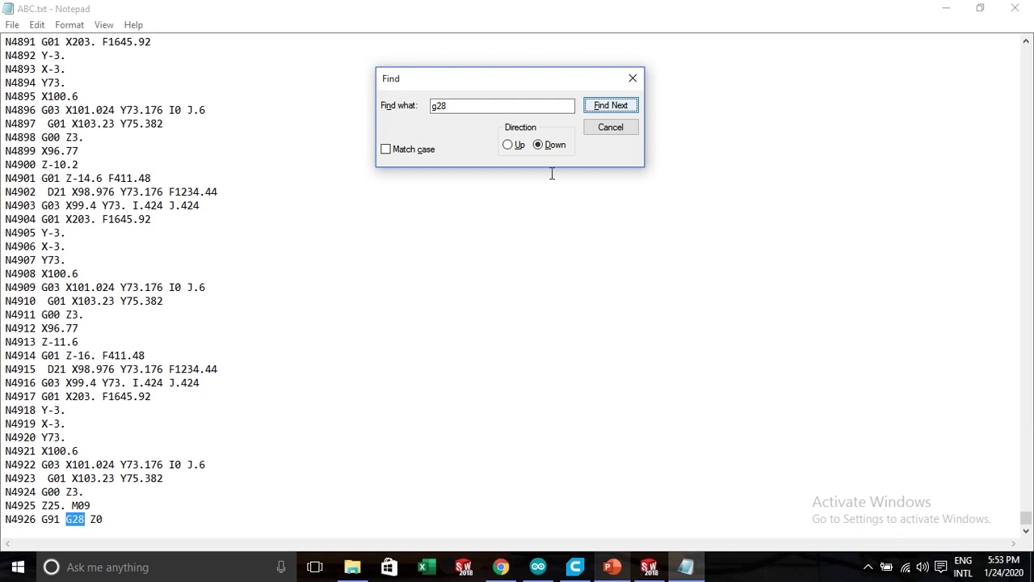
scroll(132, 436, down, 1)
Delete the G28 return lines N4926 and N4927 so N4925 precedes N4928 M30.
click(633, 78)
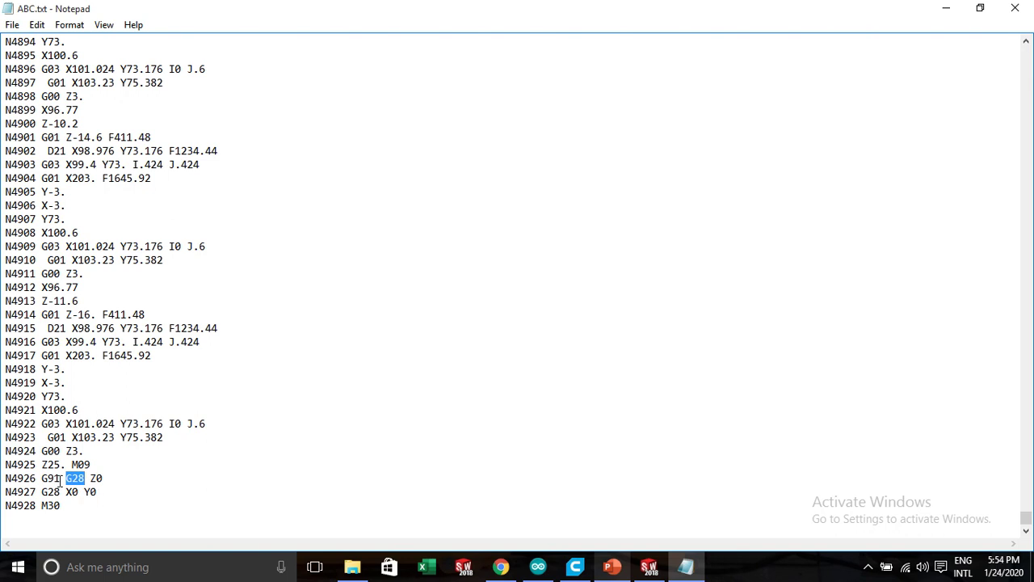
drag(102, 492, 79, 479)
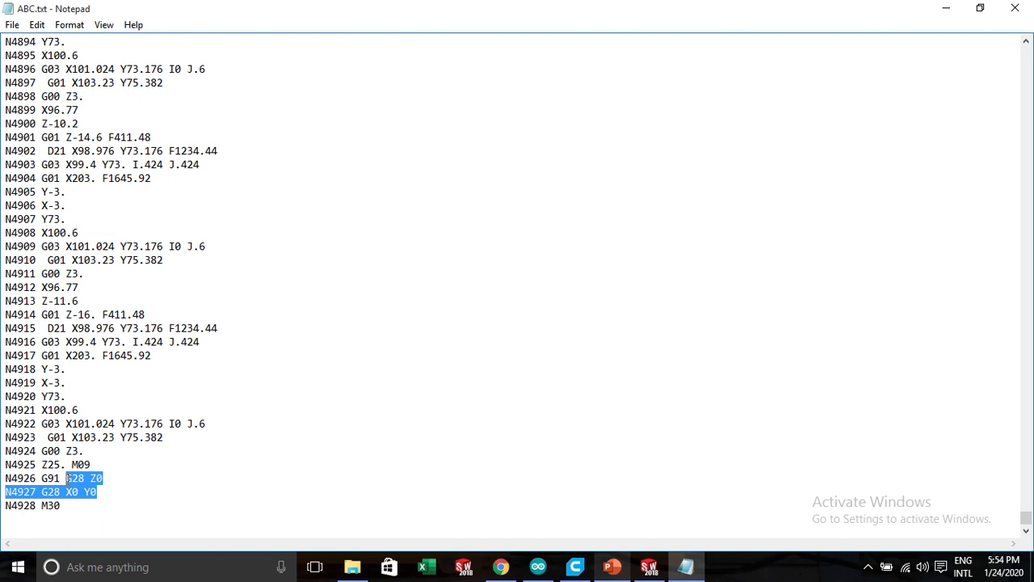
mouse_move(56, 479)
mouse_down()
mouse_move(4, 486)
mouse_move(11, 478)
mouse_up()
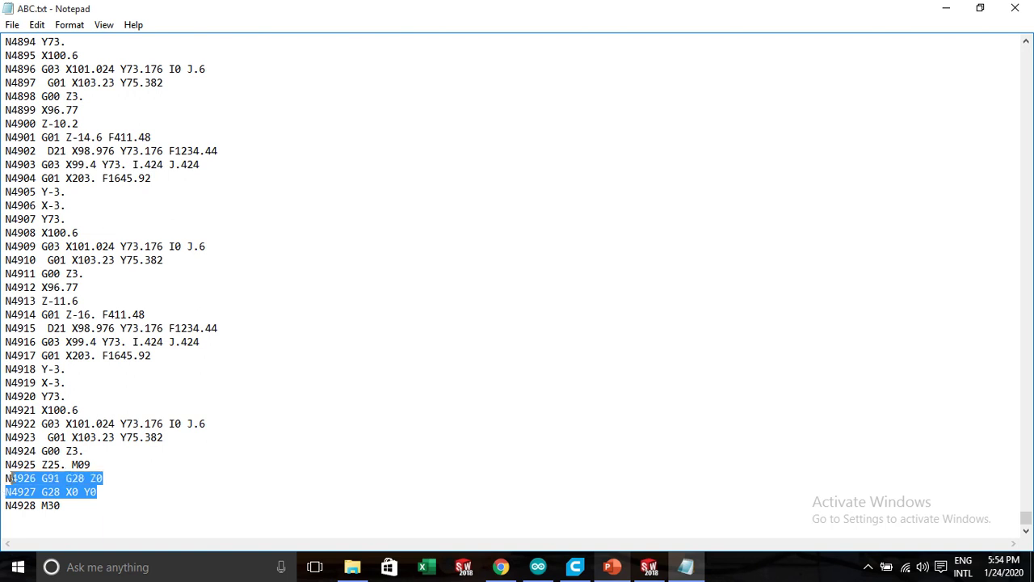
key(BackSpace)
key(BackSpace)
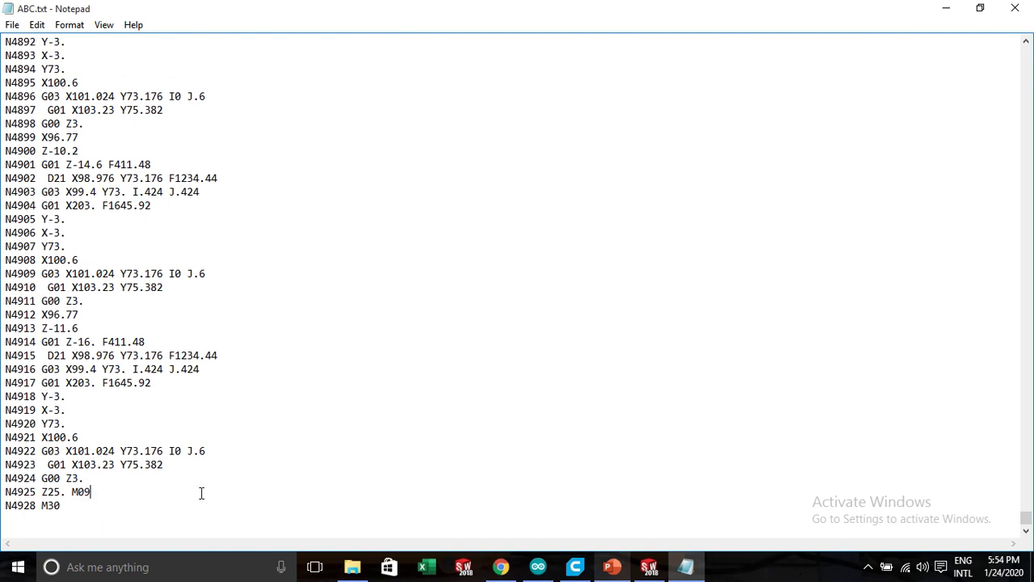
key(ctrl+z)
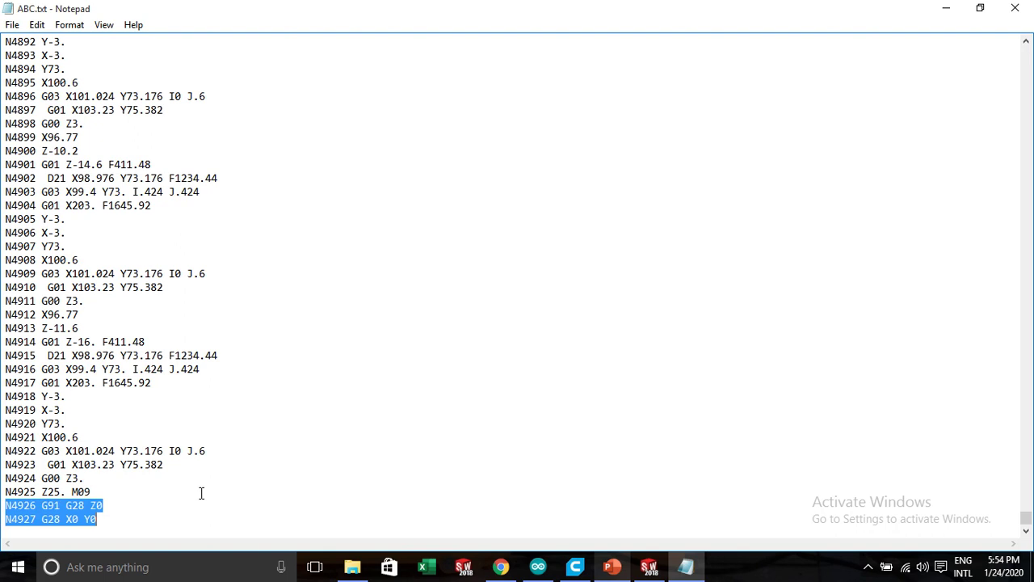
scroll(190, 502, down, 1)
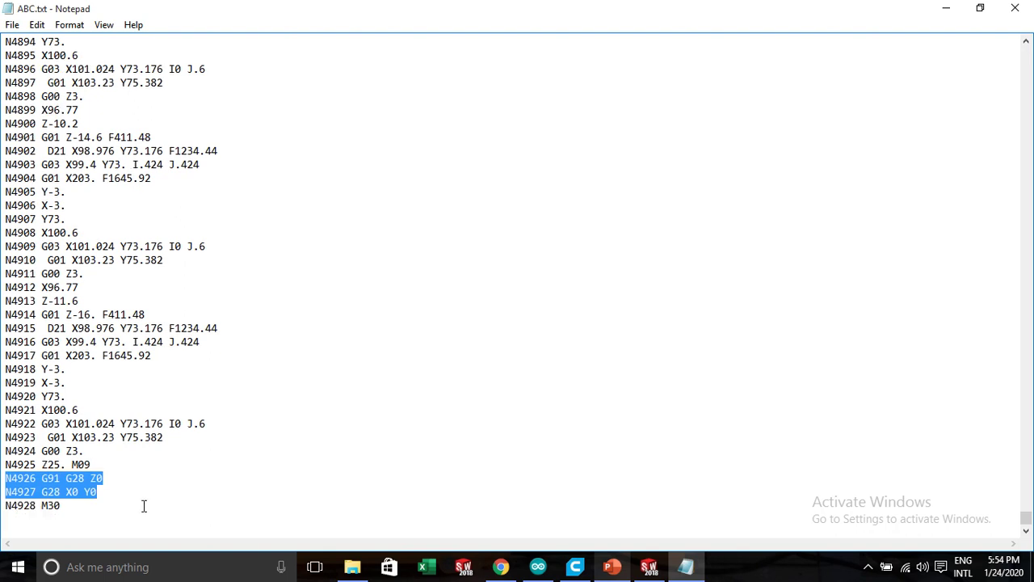
key(BackSpace)
key(BackSpace)
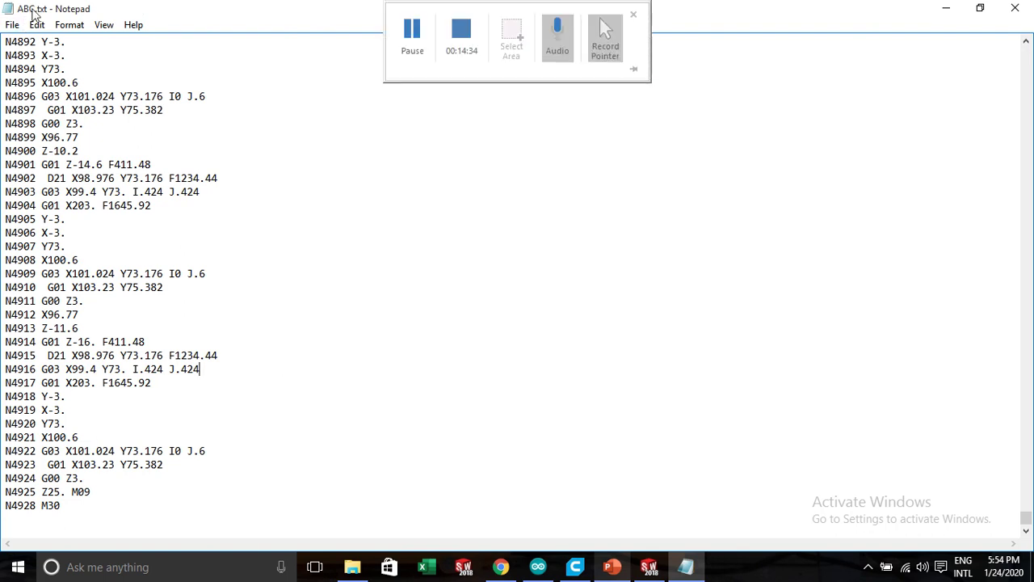
Save ABC.txt and scroll back up to review the cleaned G-code.
click(12, 26)
click(25, 74)
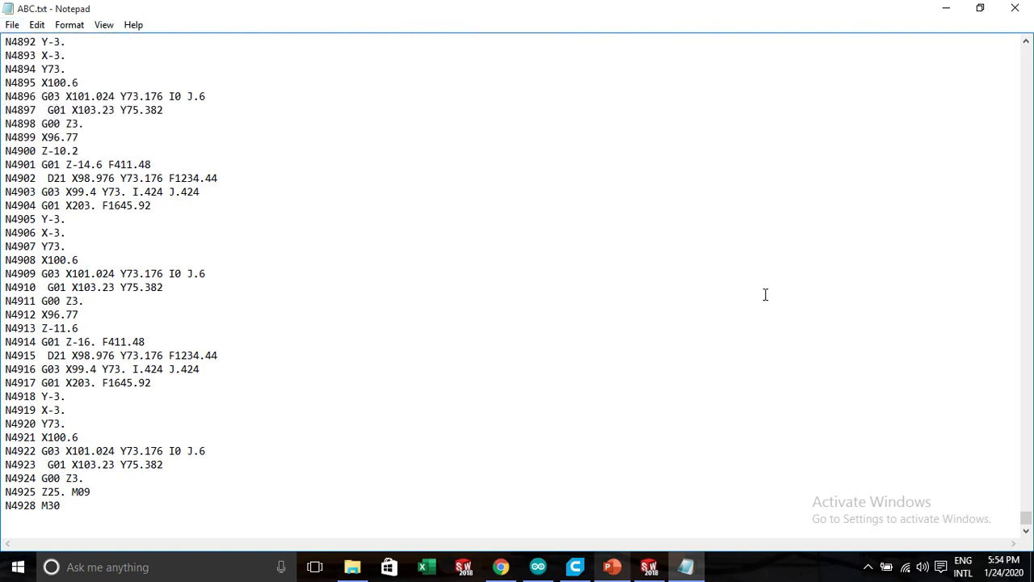
scroll(109, 303, up, 20)
scroll(127, 307, up, 20)
scroll(131, 307, up, 20)
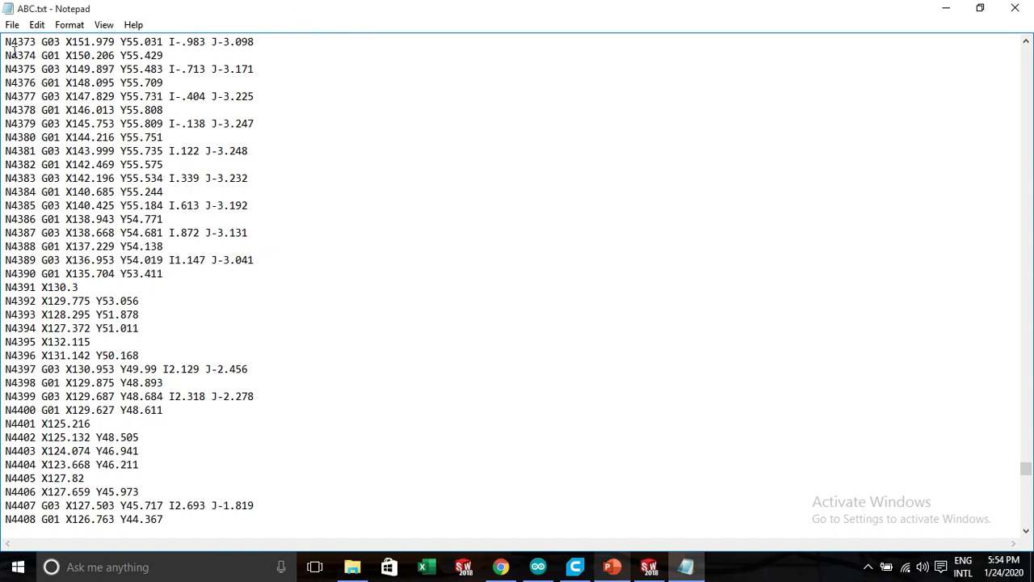
Launch CAMotics from the taskbar search and move its window to the right.
click(12, 24)
key(Escape)
click(82, 568)
text(ca)
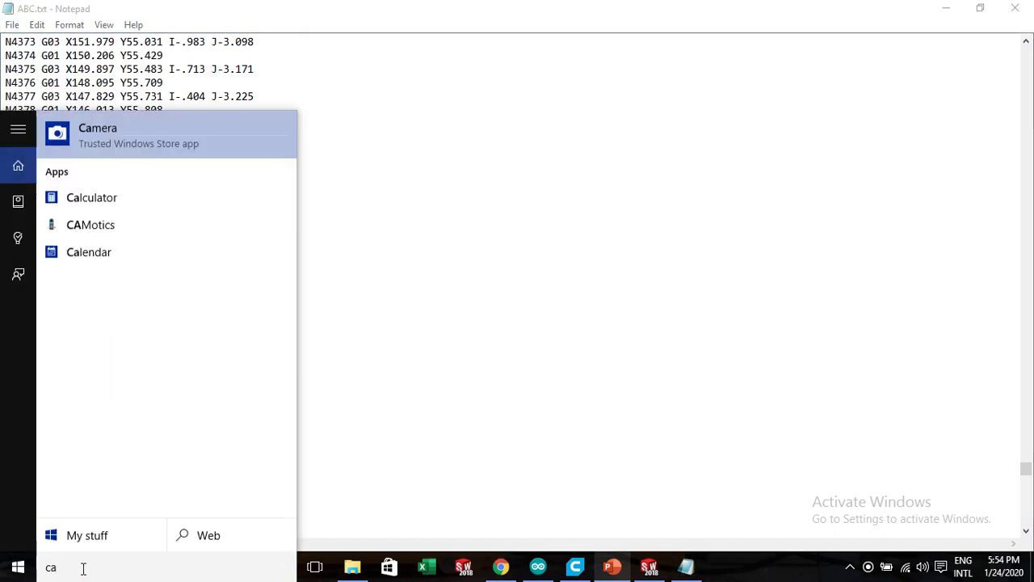
text(motic)
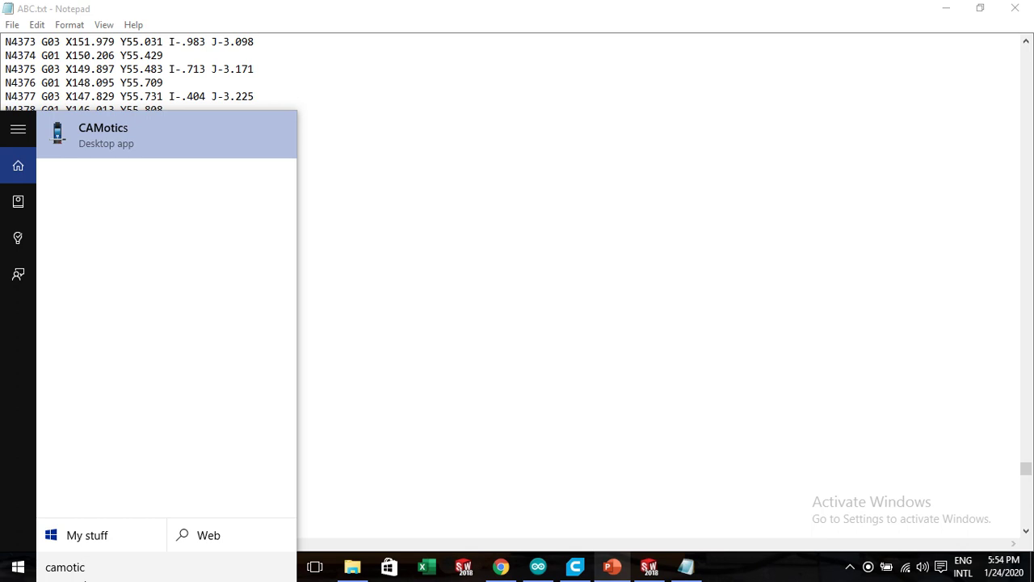
click(687, 207)
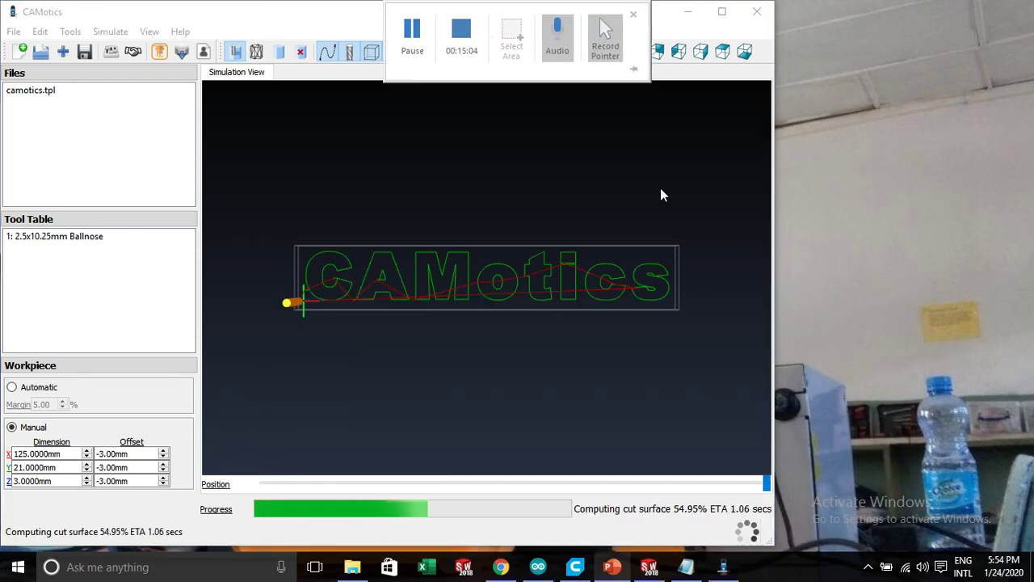
mouse_move(310, 16)
mouse_down()
mouse_move(575, 76)
mouse_move(625, 17)
mouse_up()
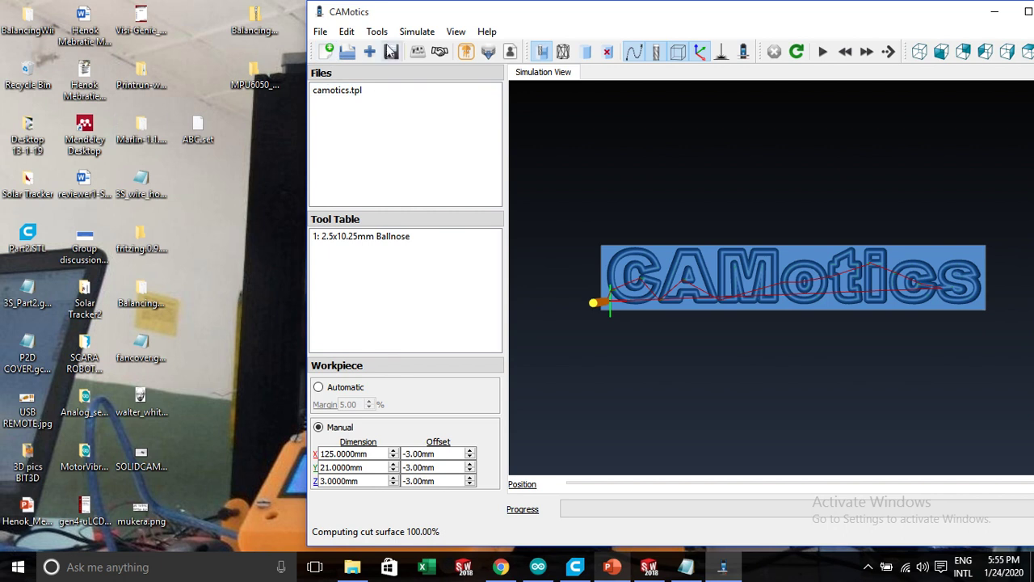
Open ABC.txt in CAMotics with All Files (*.*) listed, accepting metric units for the new project.
click(347, 51)
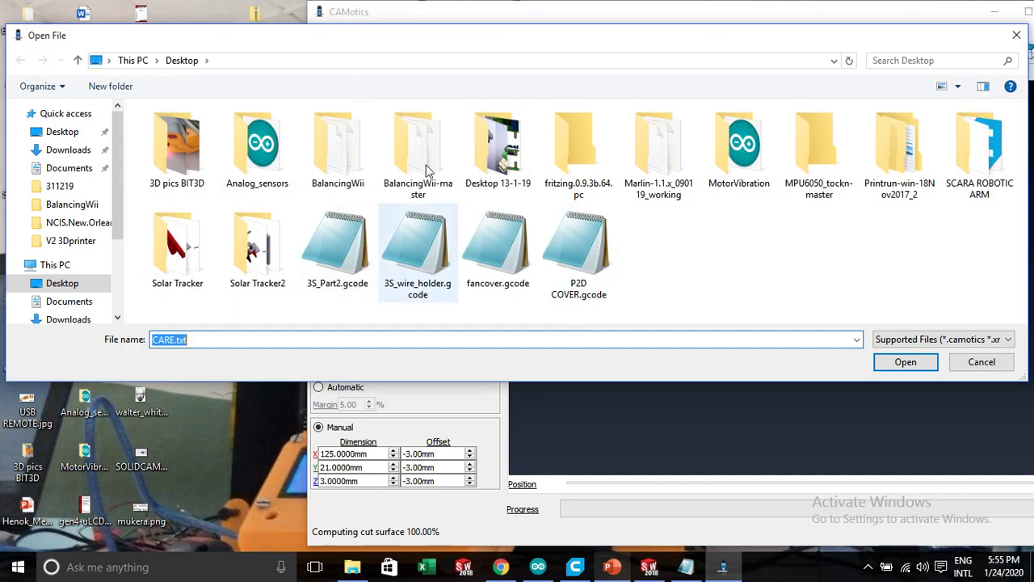
double_click(454, 27)
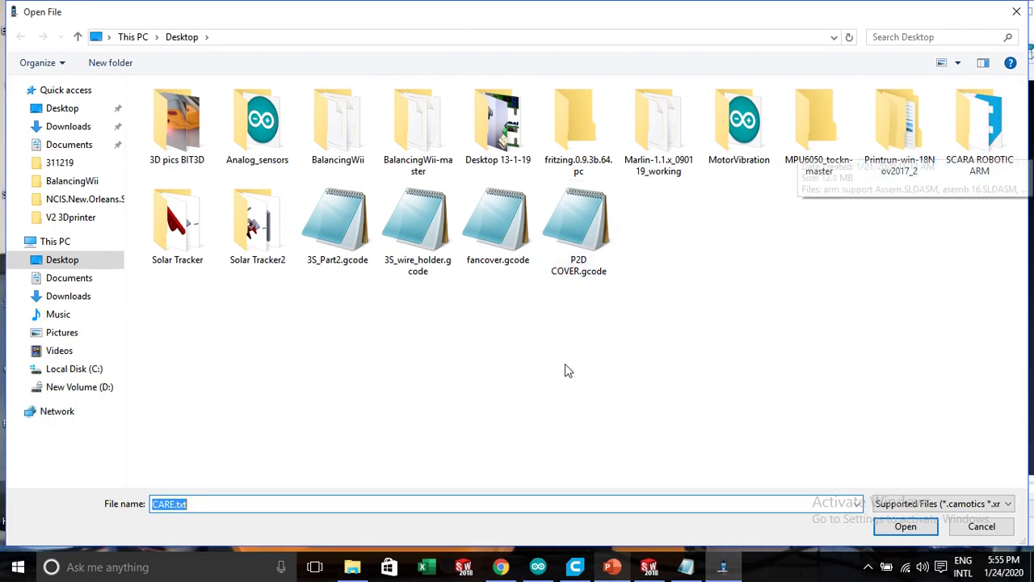
click(938, 509)
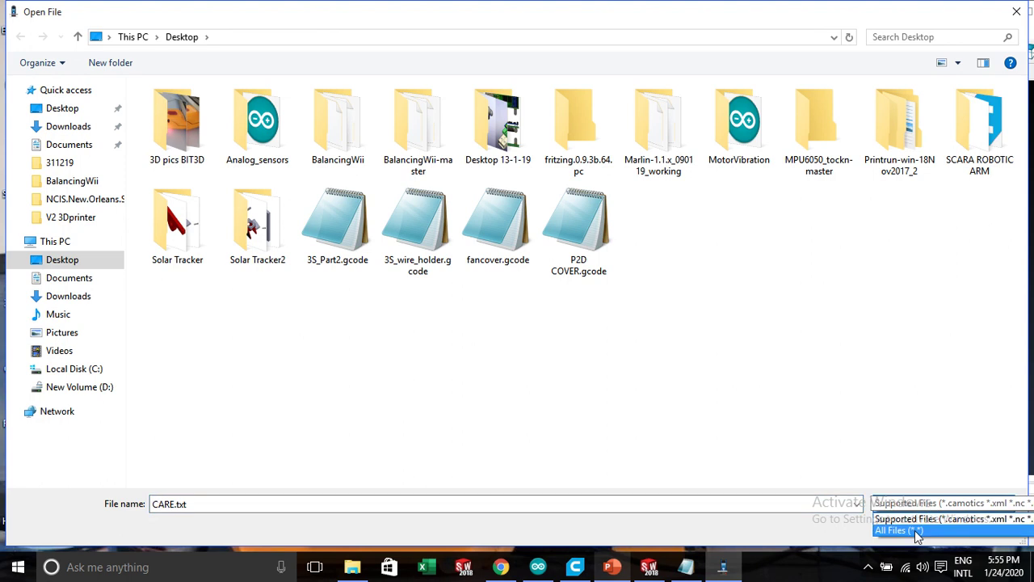
click(912, 528)
click(577, 222)
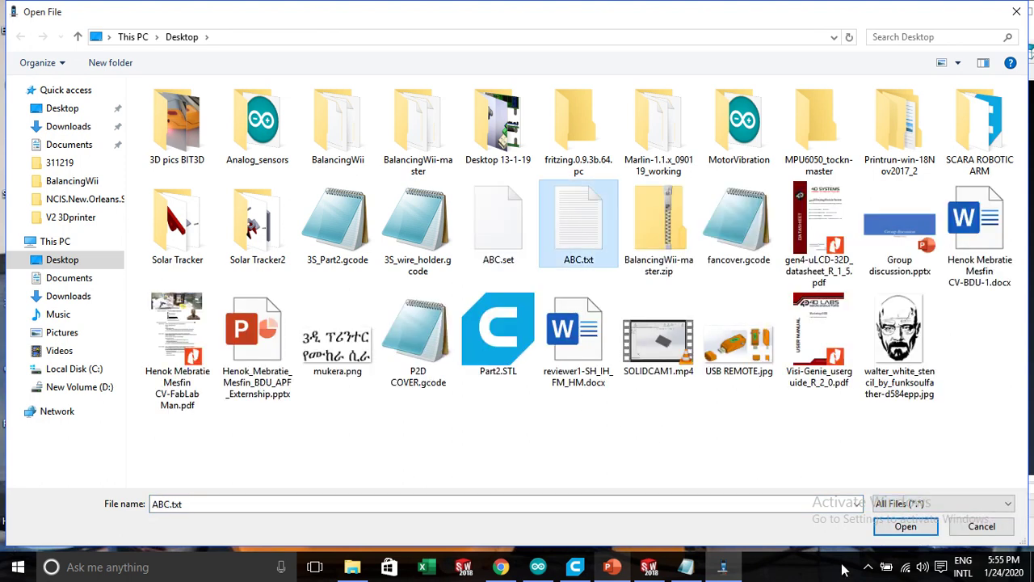
click(893, 529)
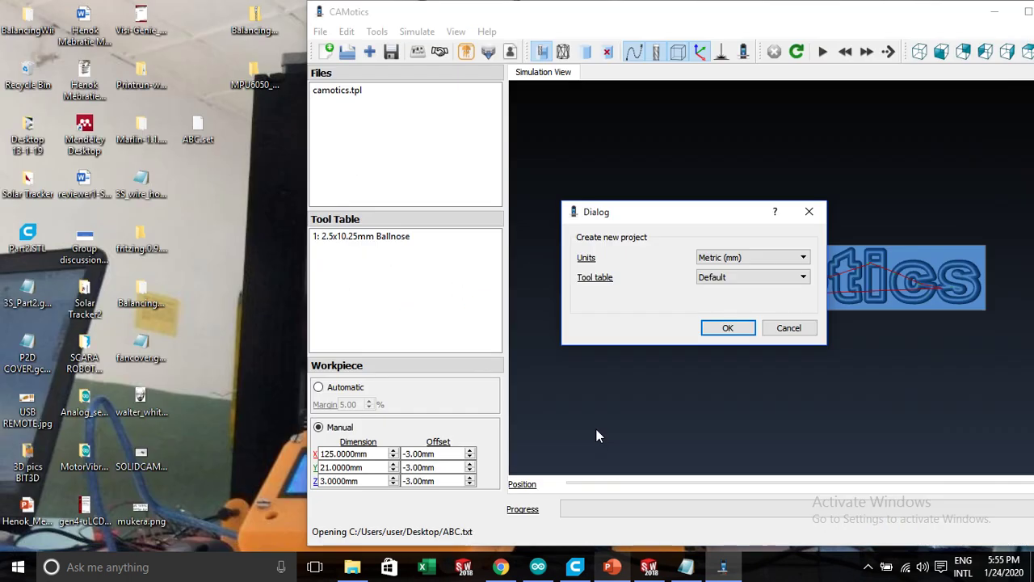
click(727, 328)
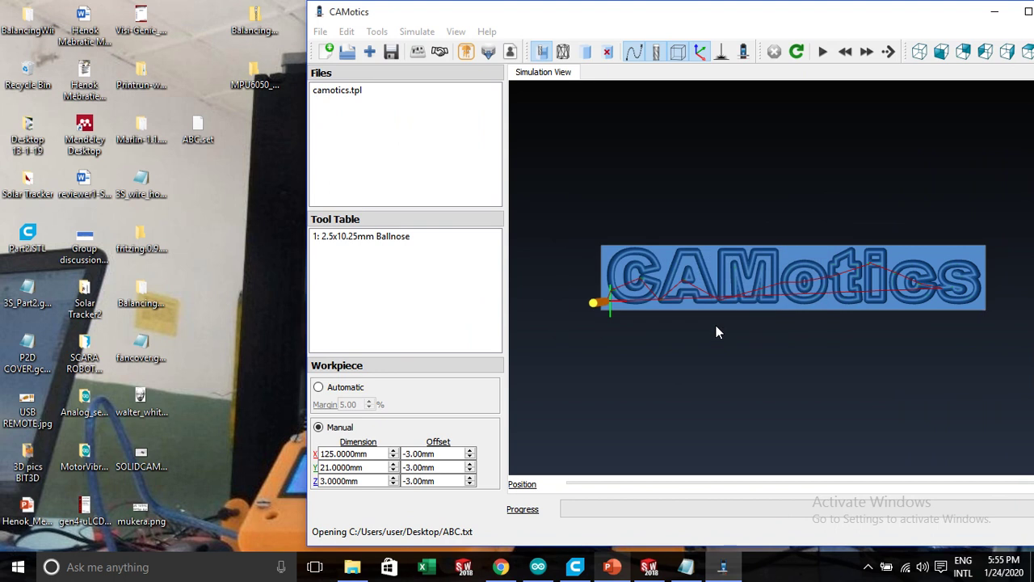
Maximize CAMotics, start the toolpath simulation, and reset the block to the default view.
click(1028, 11)
scroll(214, 313, up, 1)
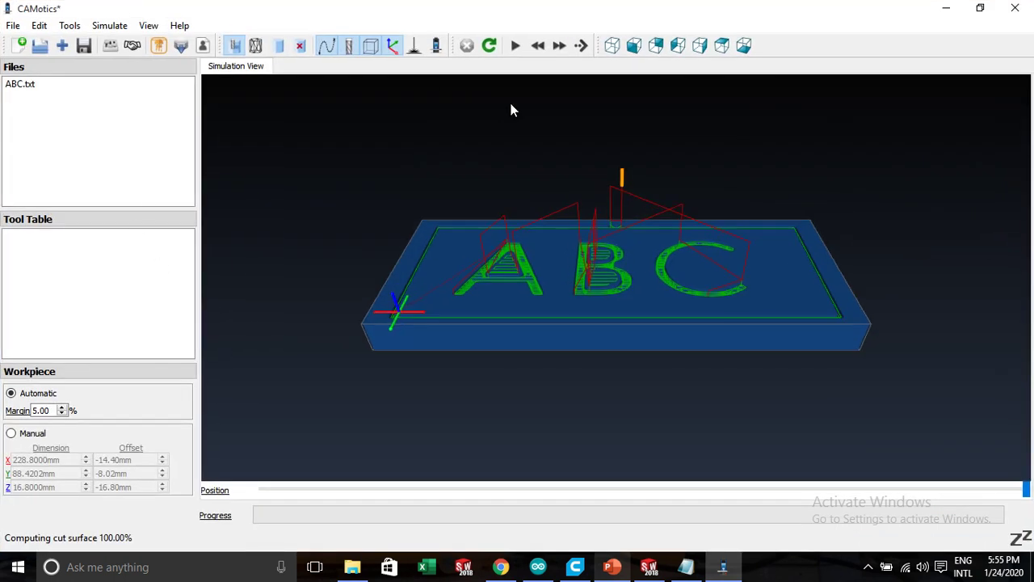
click(517, 51)
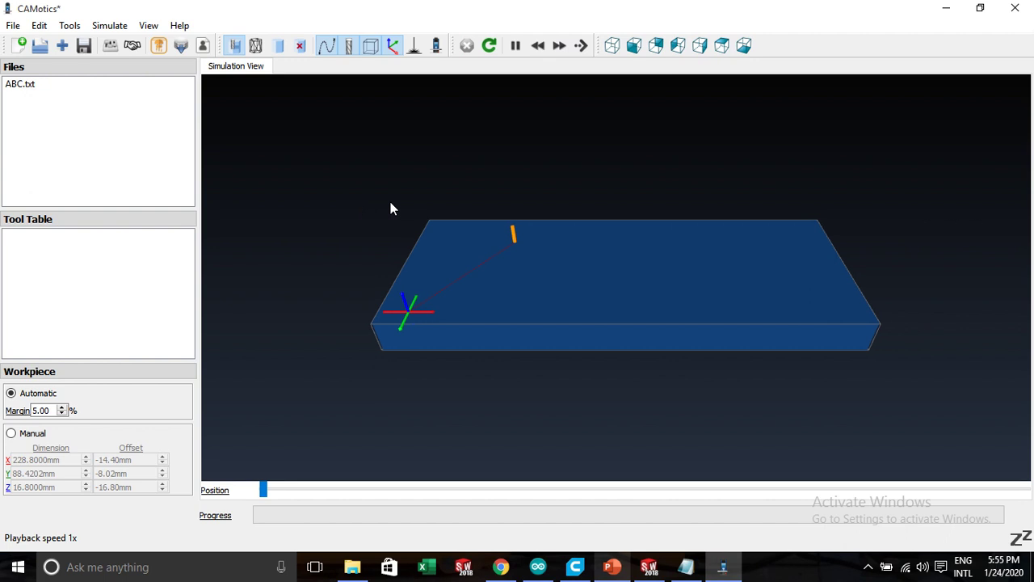
middle_drag(390, 208, 436, 231)
middle_drag(360, 180, 267, 178)
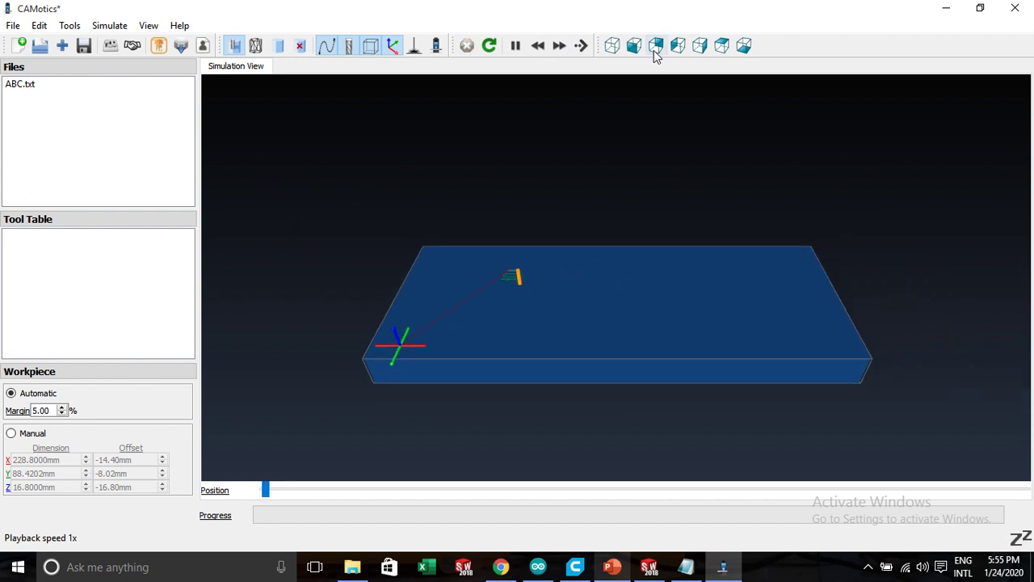
click(614, 47)
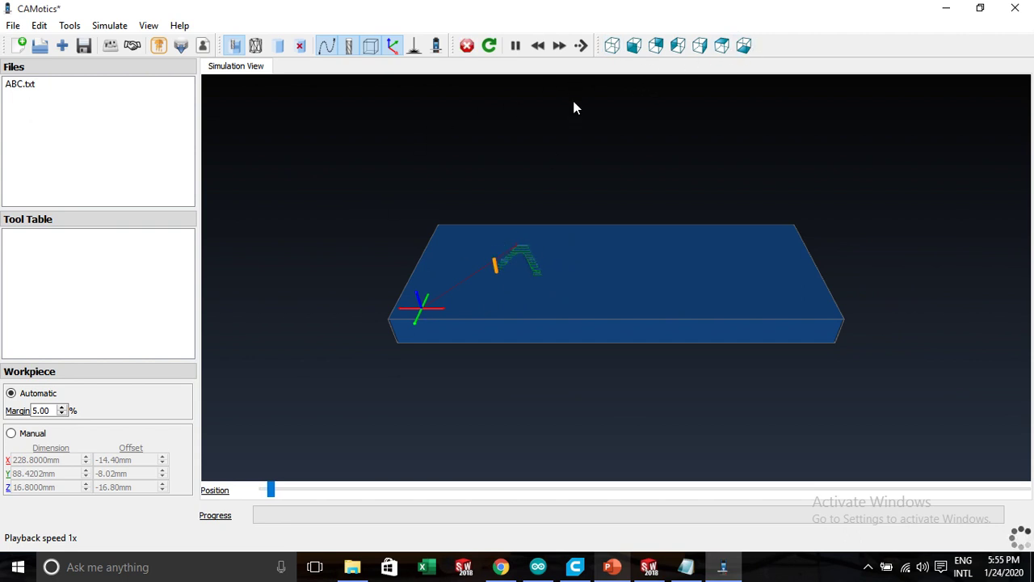
Raise the simulation playback speed to 64x so the ABC carving completes.
click(559, 46)
click(559, 46)
click(559, 46)
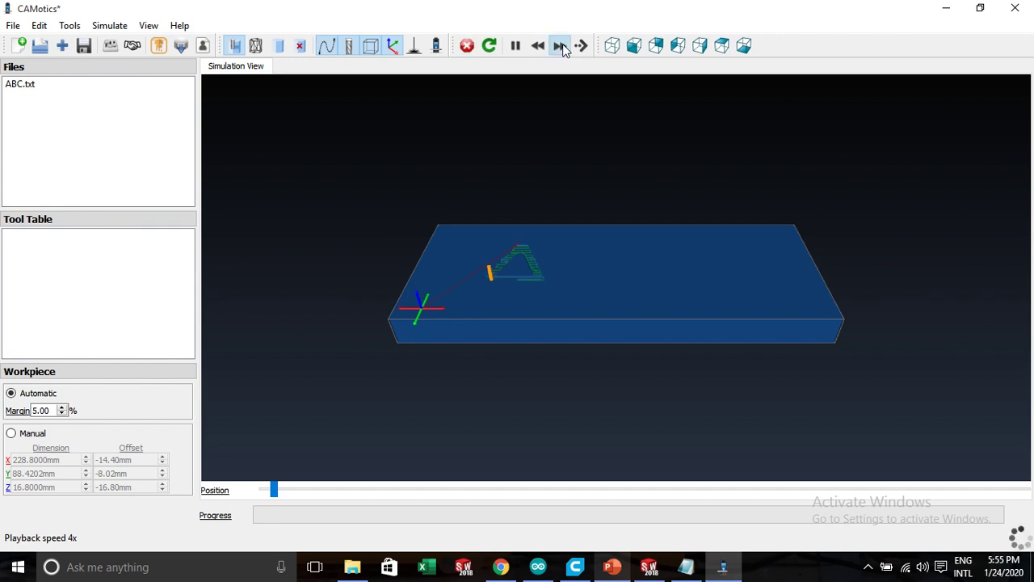
click(559, 46)
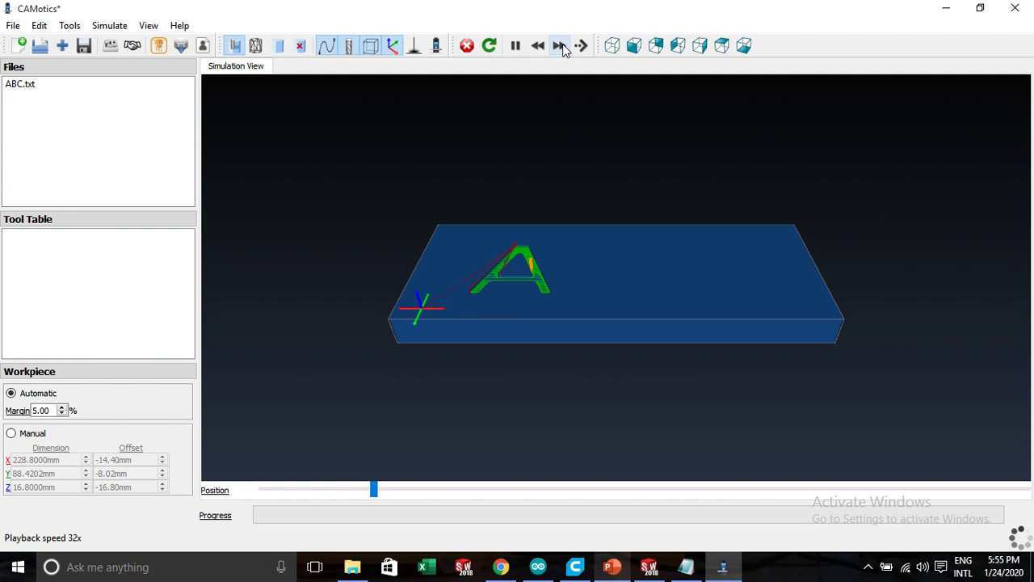
click(560, 46)
click(561, 46)
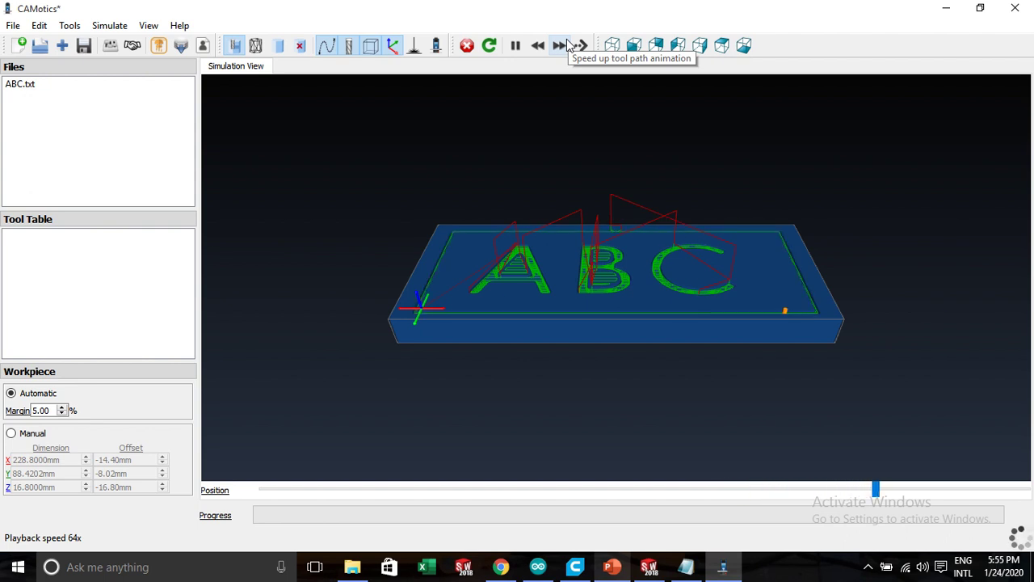
scroll(620, 273, down, 2)
scroll(620, 273, up, 1)
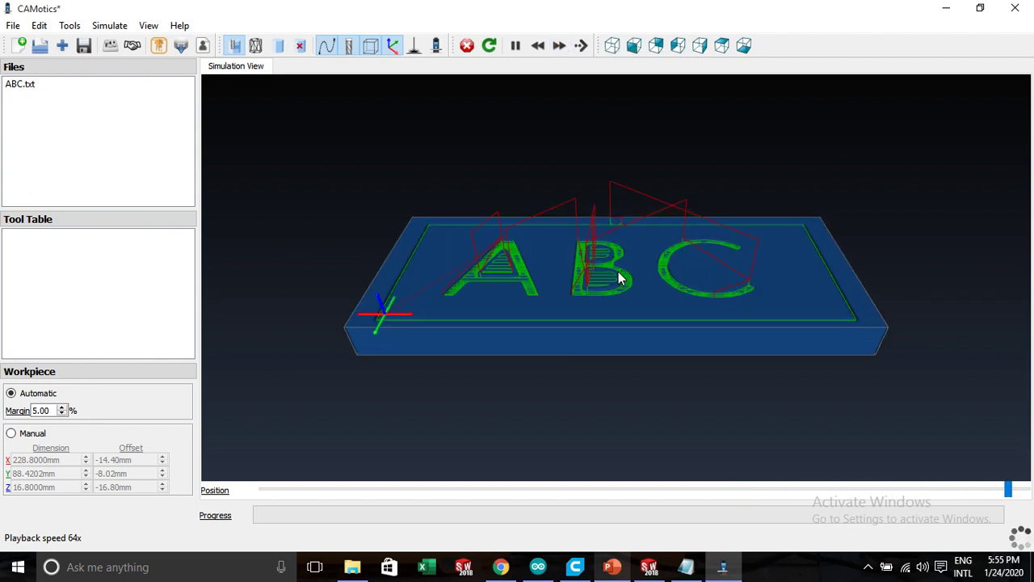
scroll(619, 277, up, 3)
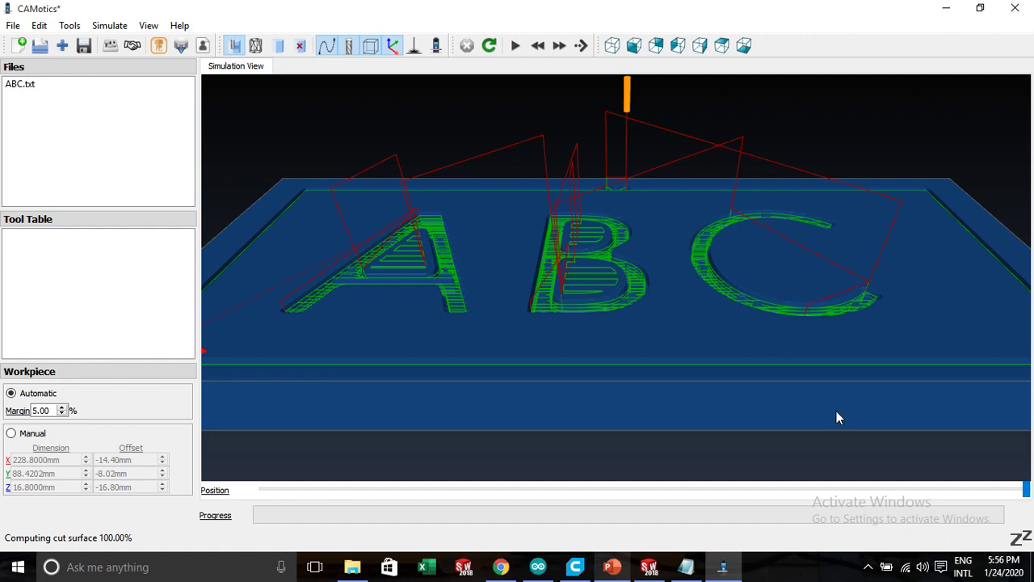
Tilt the view to inspect the carved letters, compare with the SolidWorks model, and replay the simulation.
drag(615, 467, 607, 488)
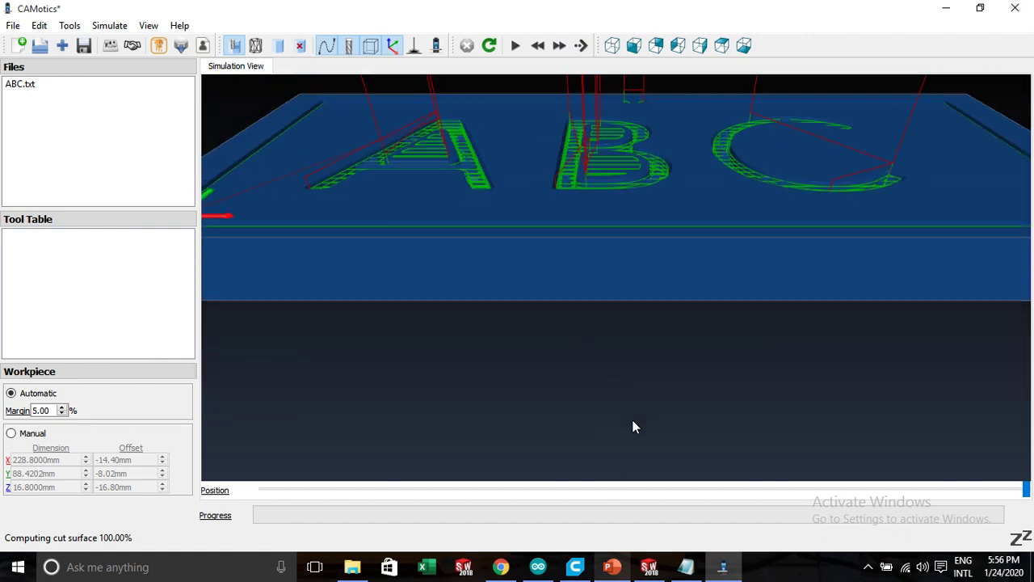
click(655, 570)
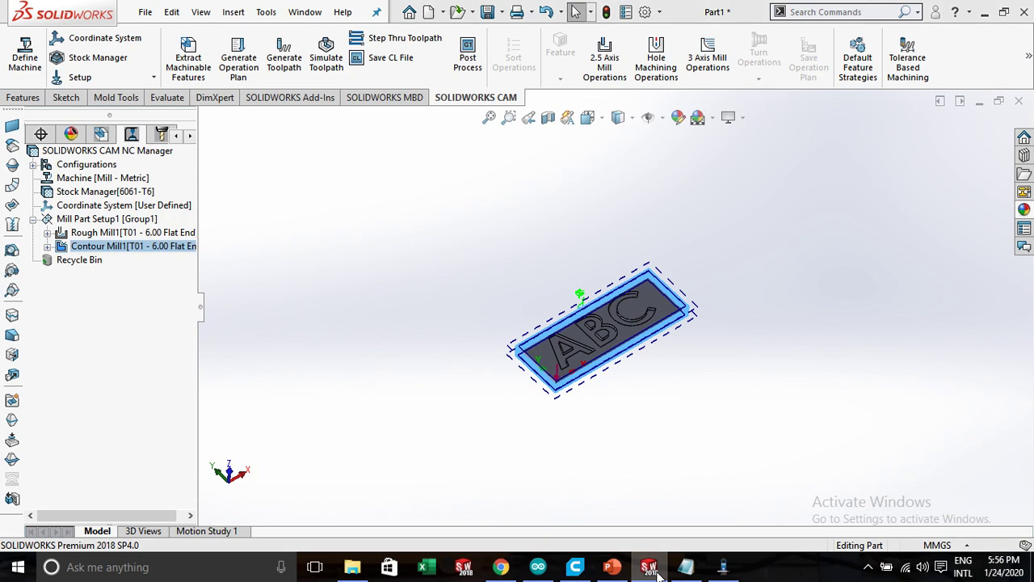
click(656, 570)
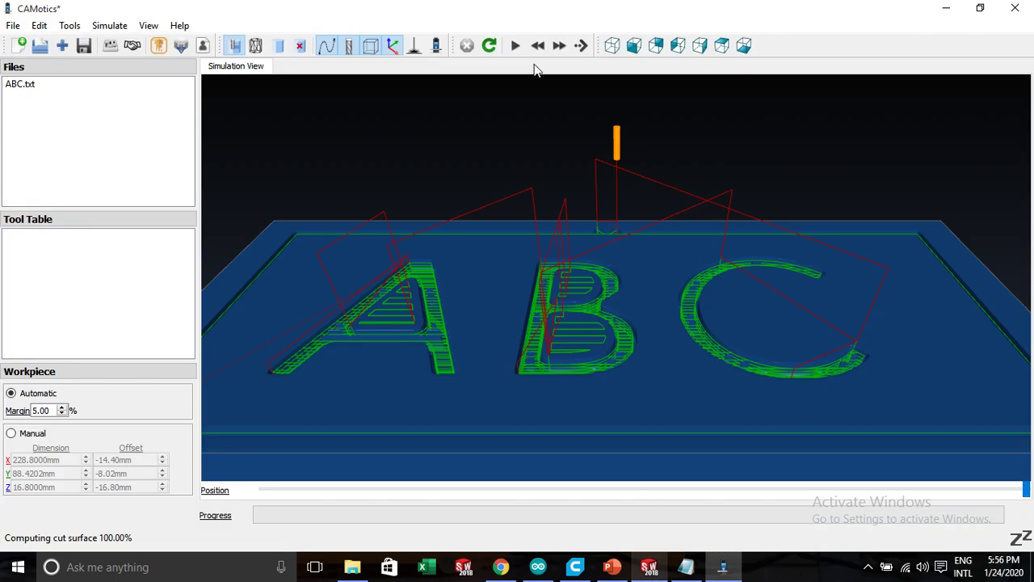
click(518, 49)
mouse_move(517, 8)
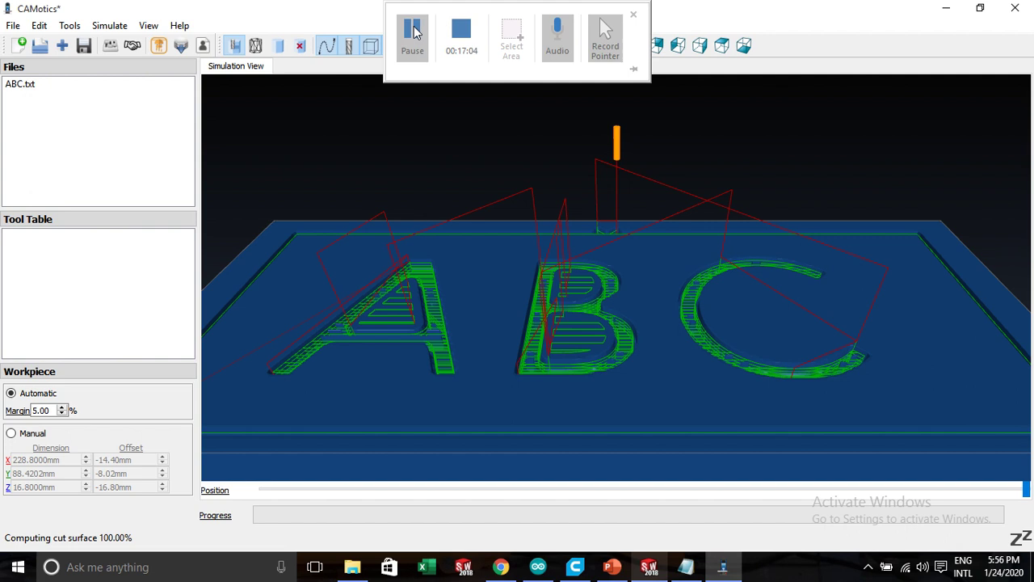
drag(482, 212, 502, 218)
scroll(502, 224, down, 5)
scroll(520, 199, down, 3)
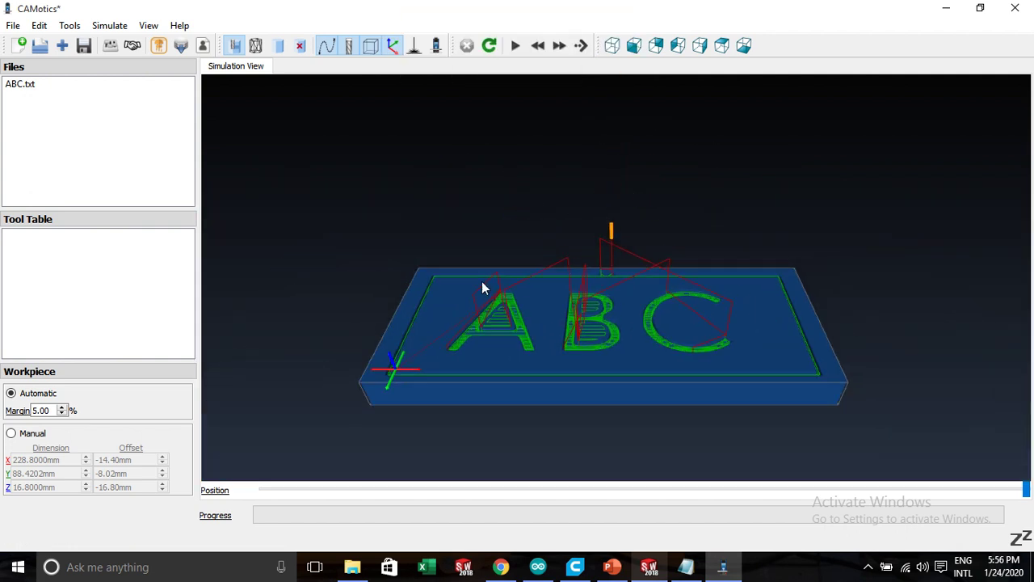
middle_drag(349, 252, 377, 252)
drag(377, 252, 358, 213)
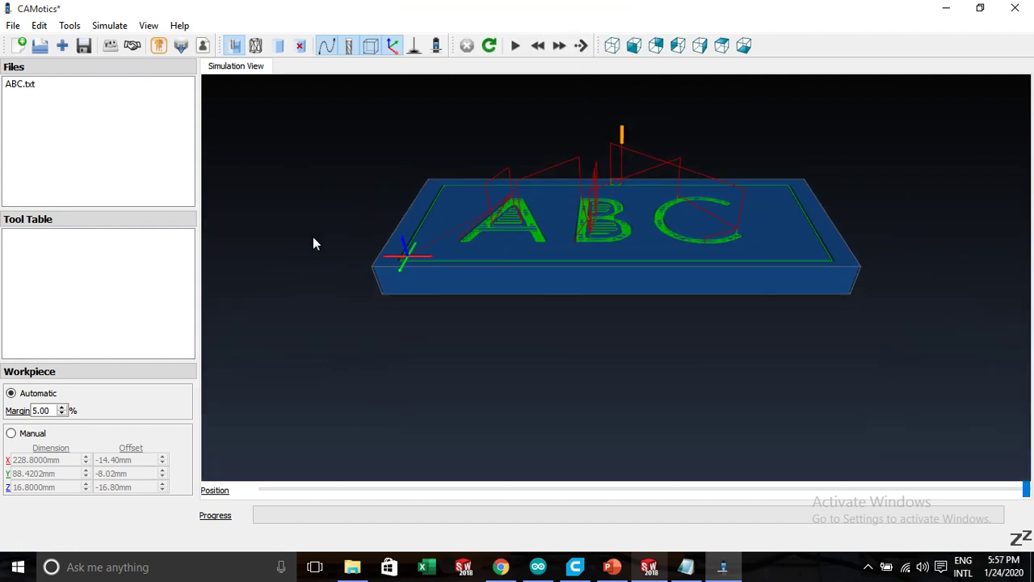
mouse_move(315, 240)
mouse_down()
mouse_move(344, 244)
mouse_move(335, 256)
mouse_up()
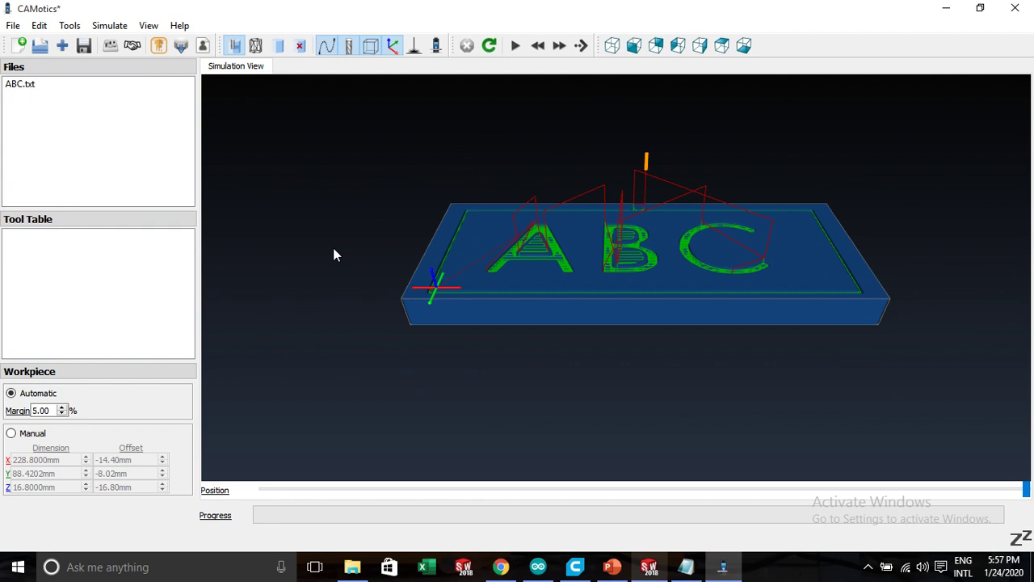